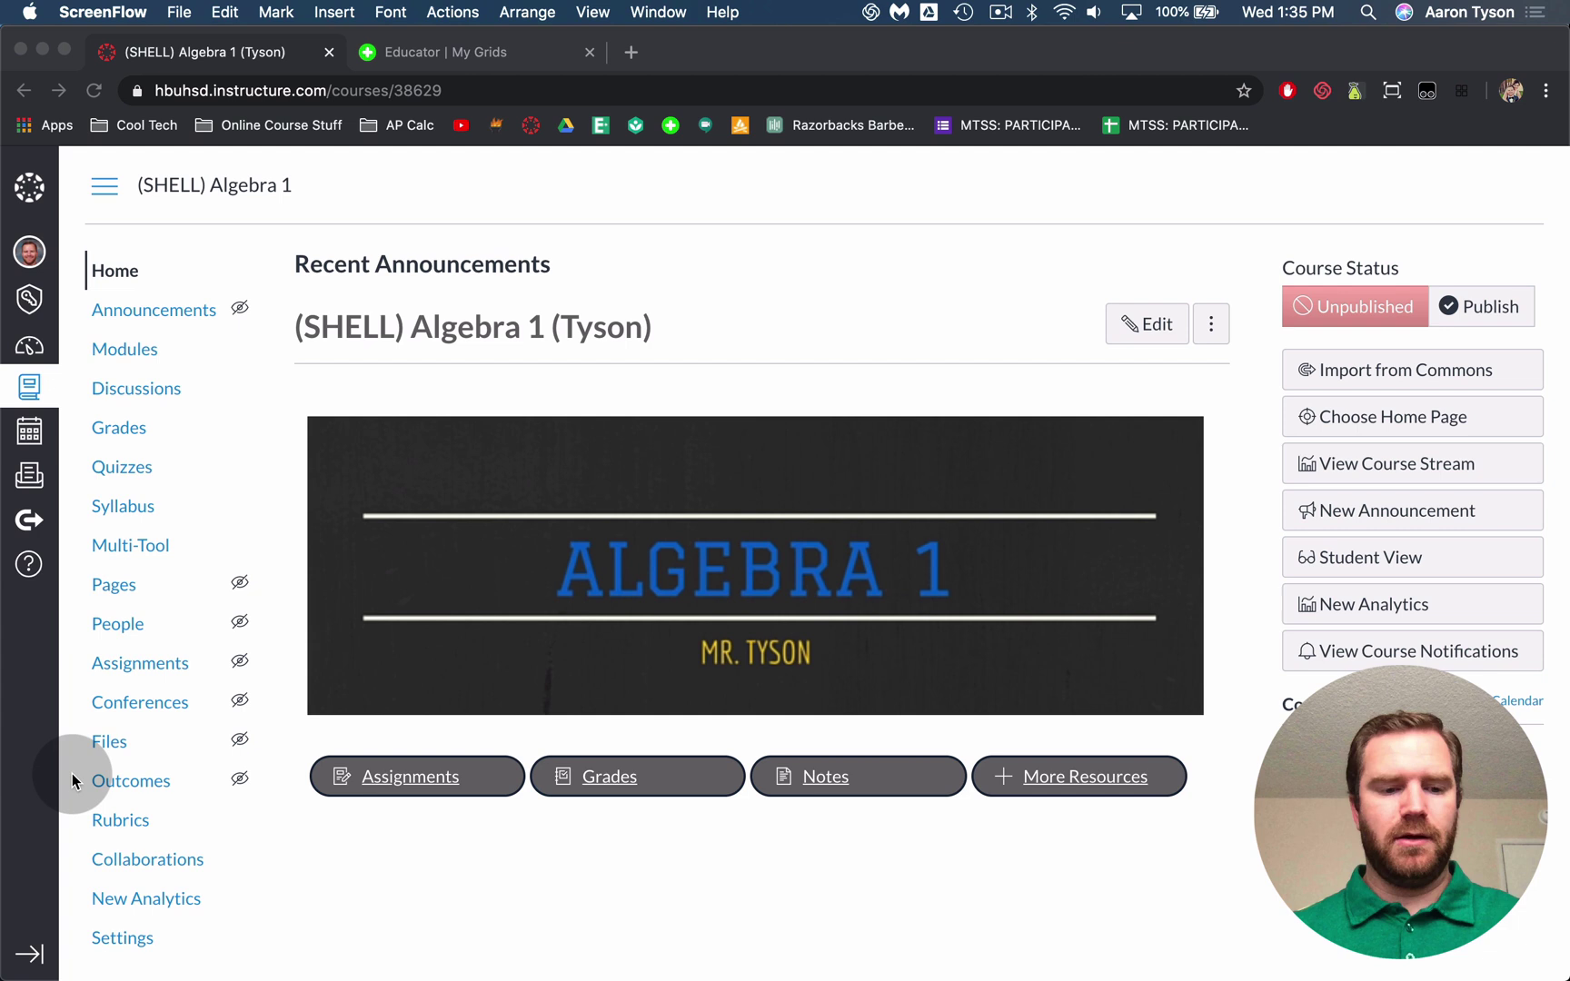
# Open the course Settings and show the list of external apps.
pyautogui.click(131, 940)
pyautogui.click(130, 941)
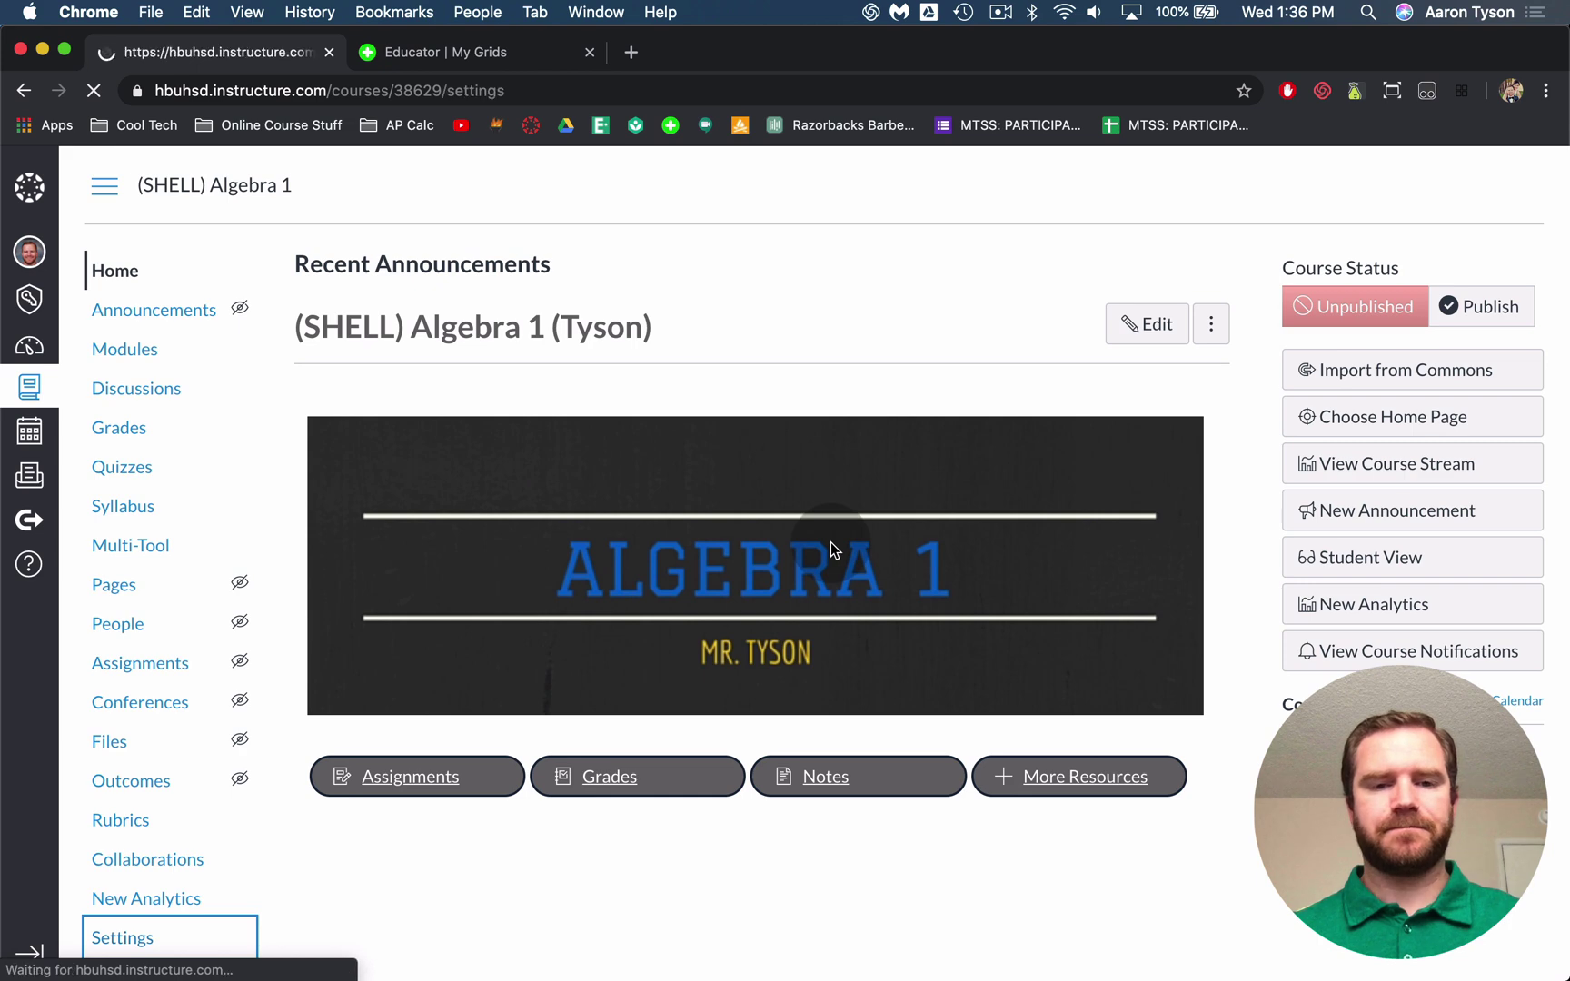
pyautogui.click(662, 270)
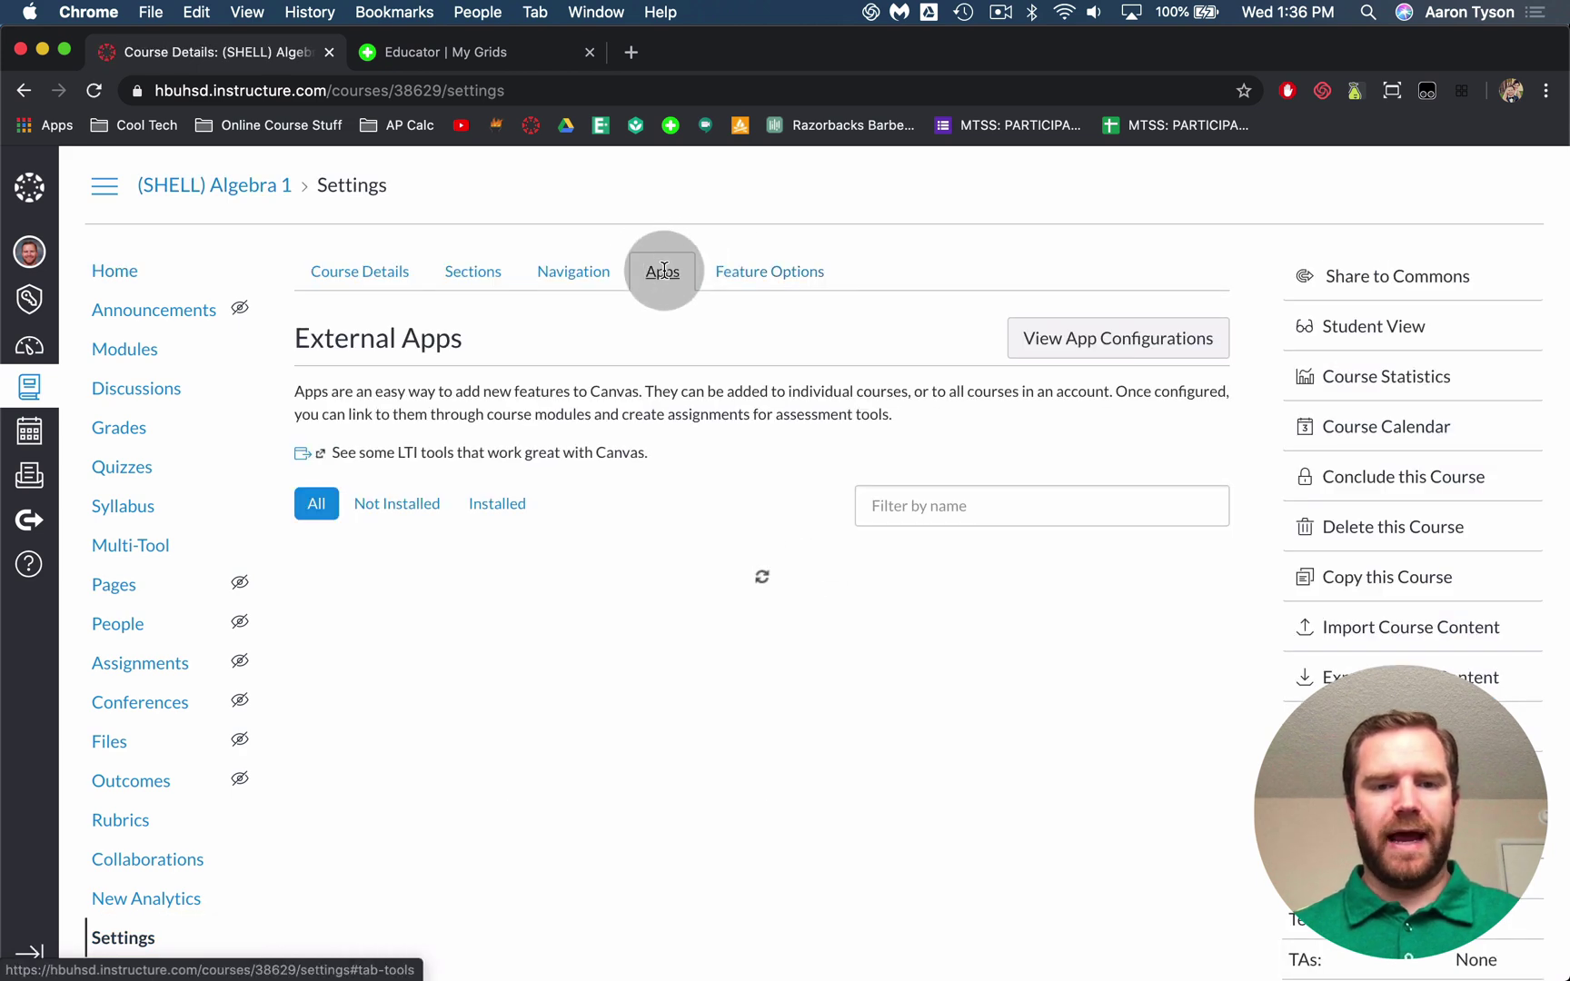
pyautogui.click(345, 270)
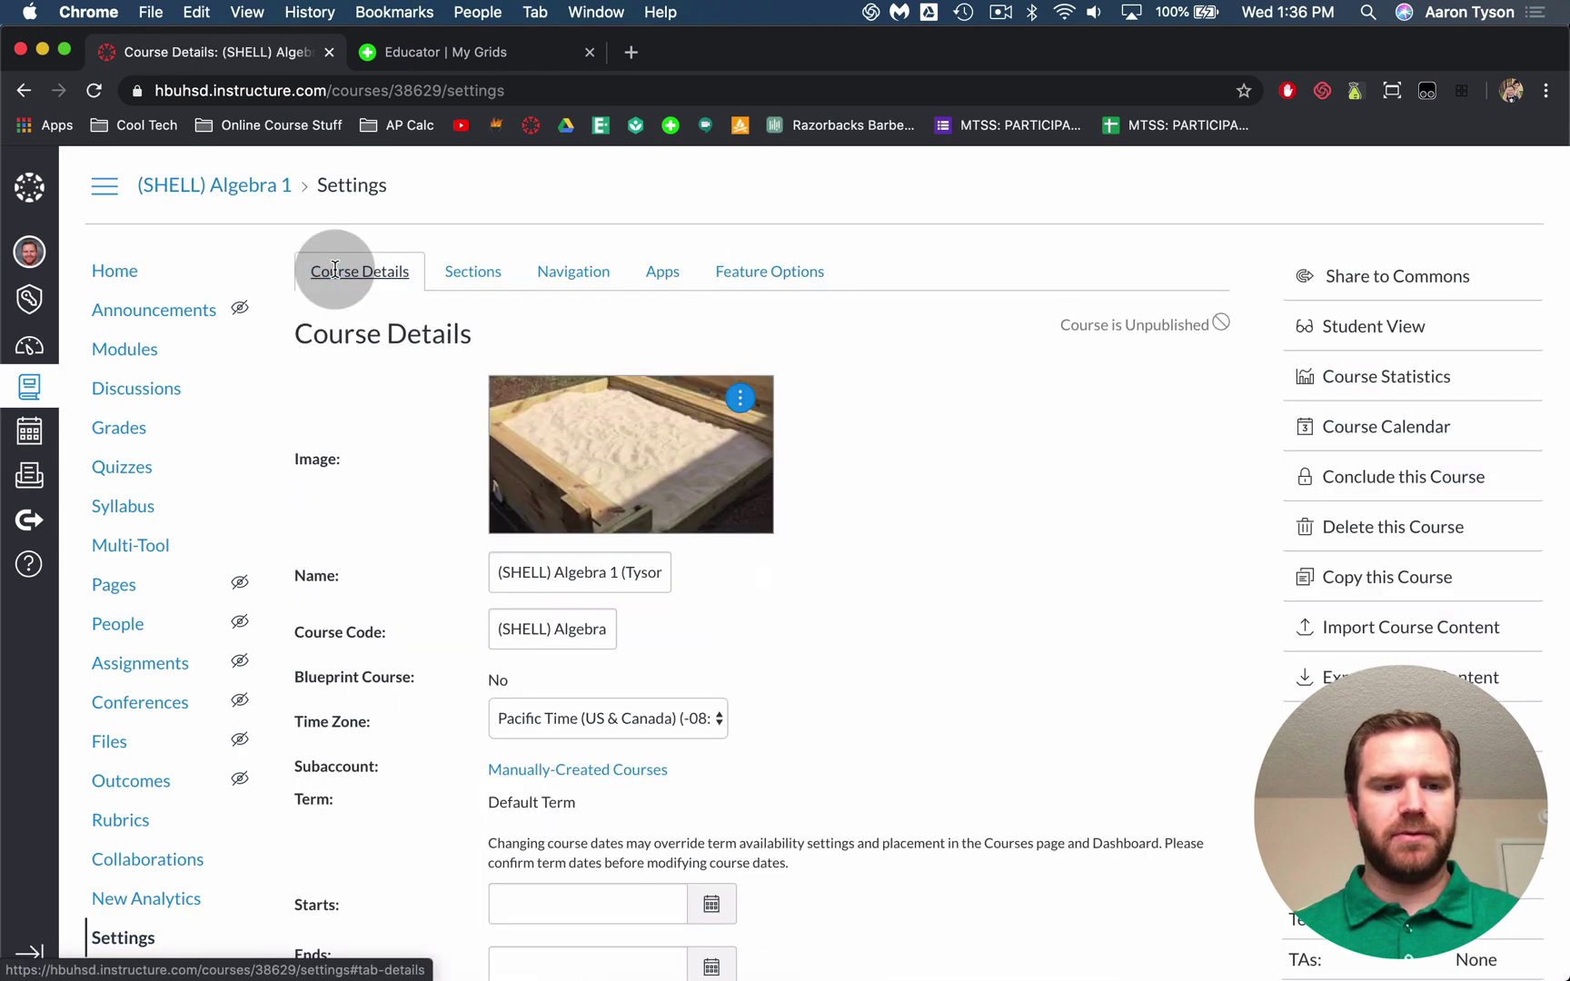
pyautogui.click(660, 287)
# Filter apps by 'flip', open the Flipgrid app and start adding it to the course.
pyautogui.click(1046, 506)
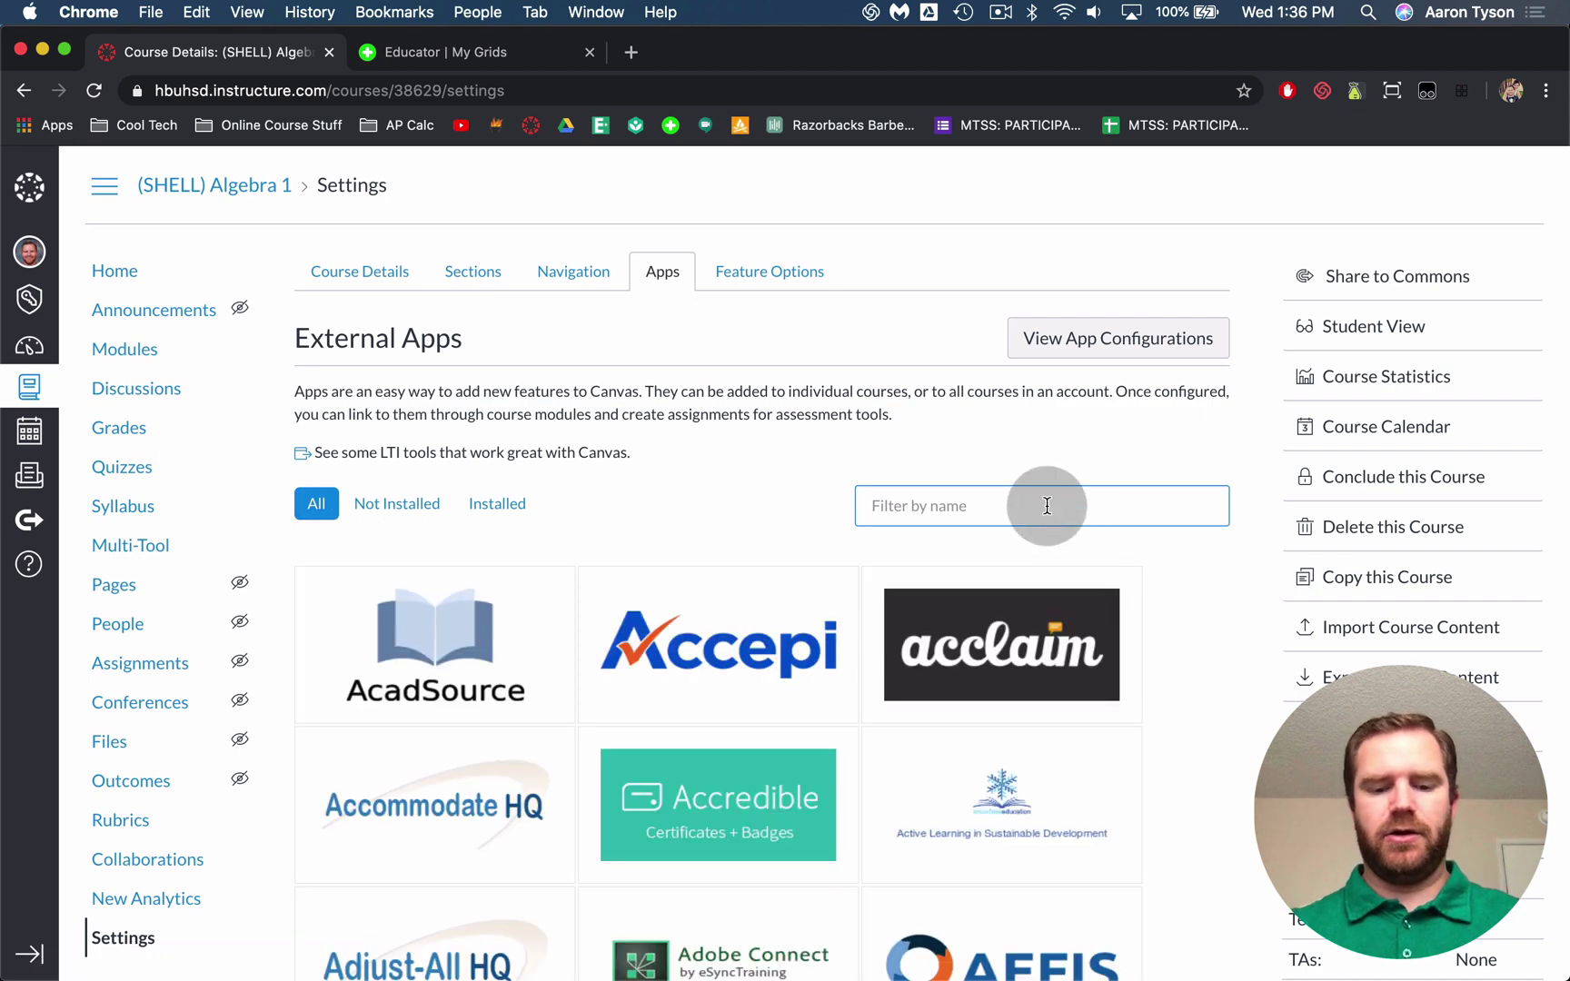
pyautogui.write('flip')
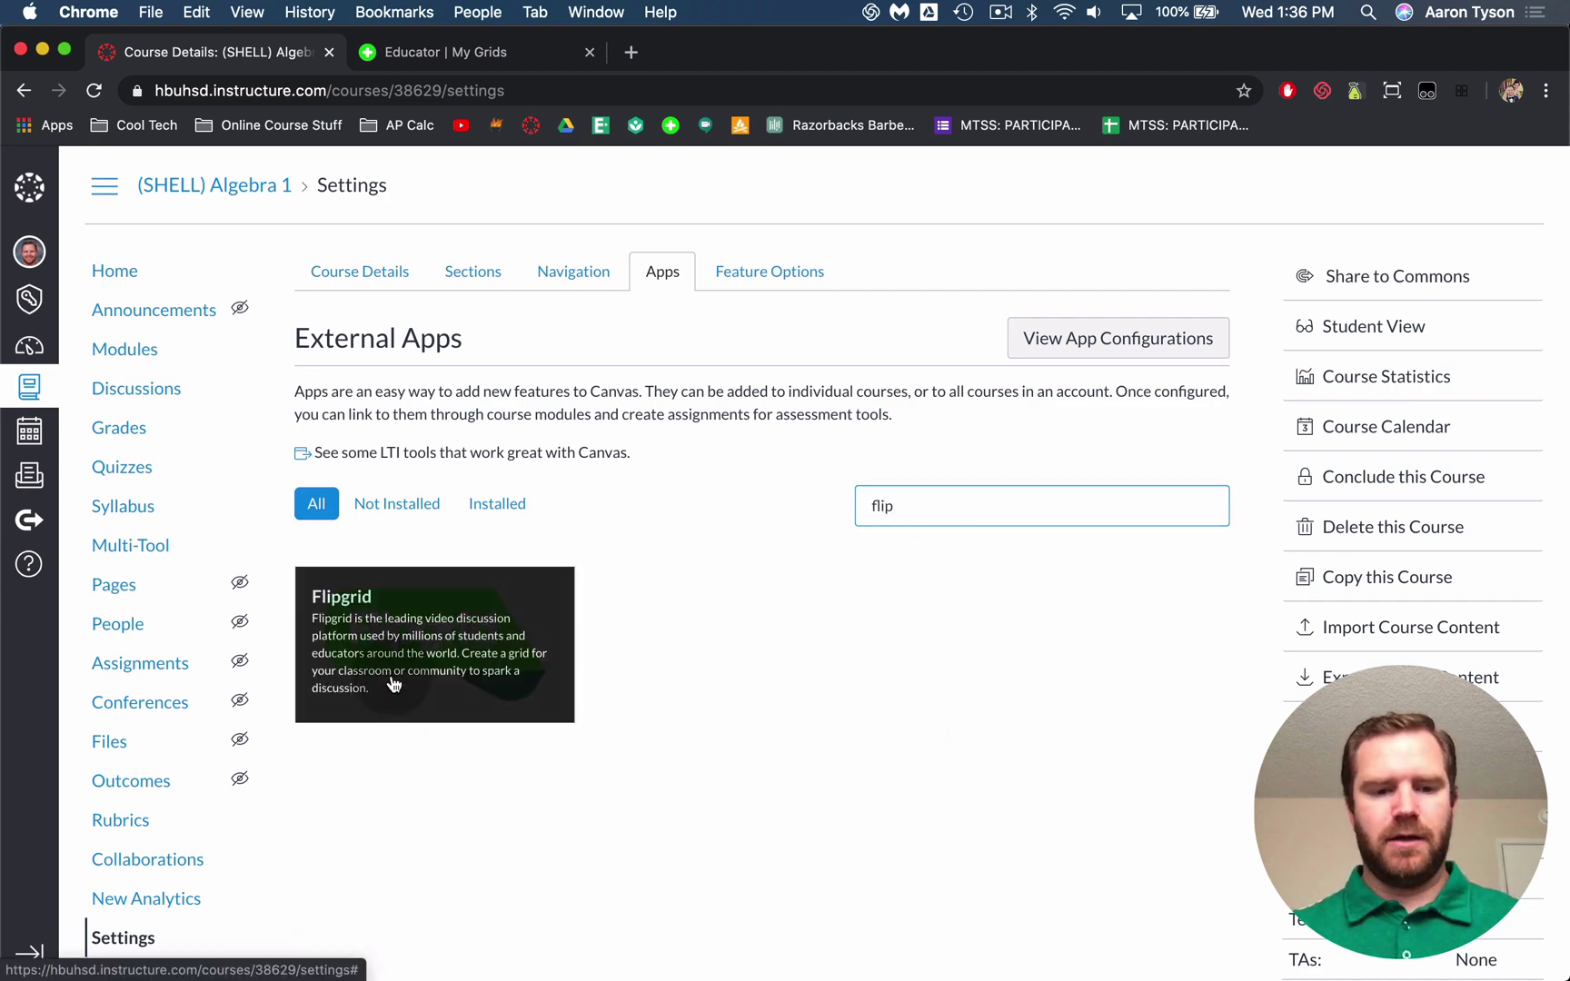
pyautogui.click(393, 684)
pyautogui.click(399, 647)
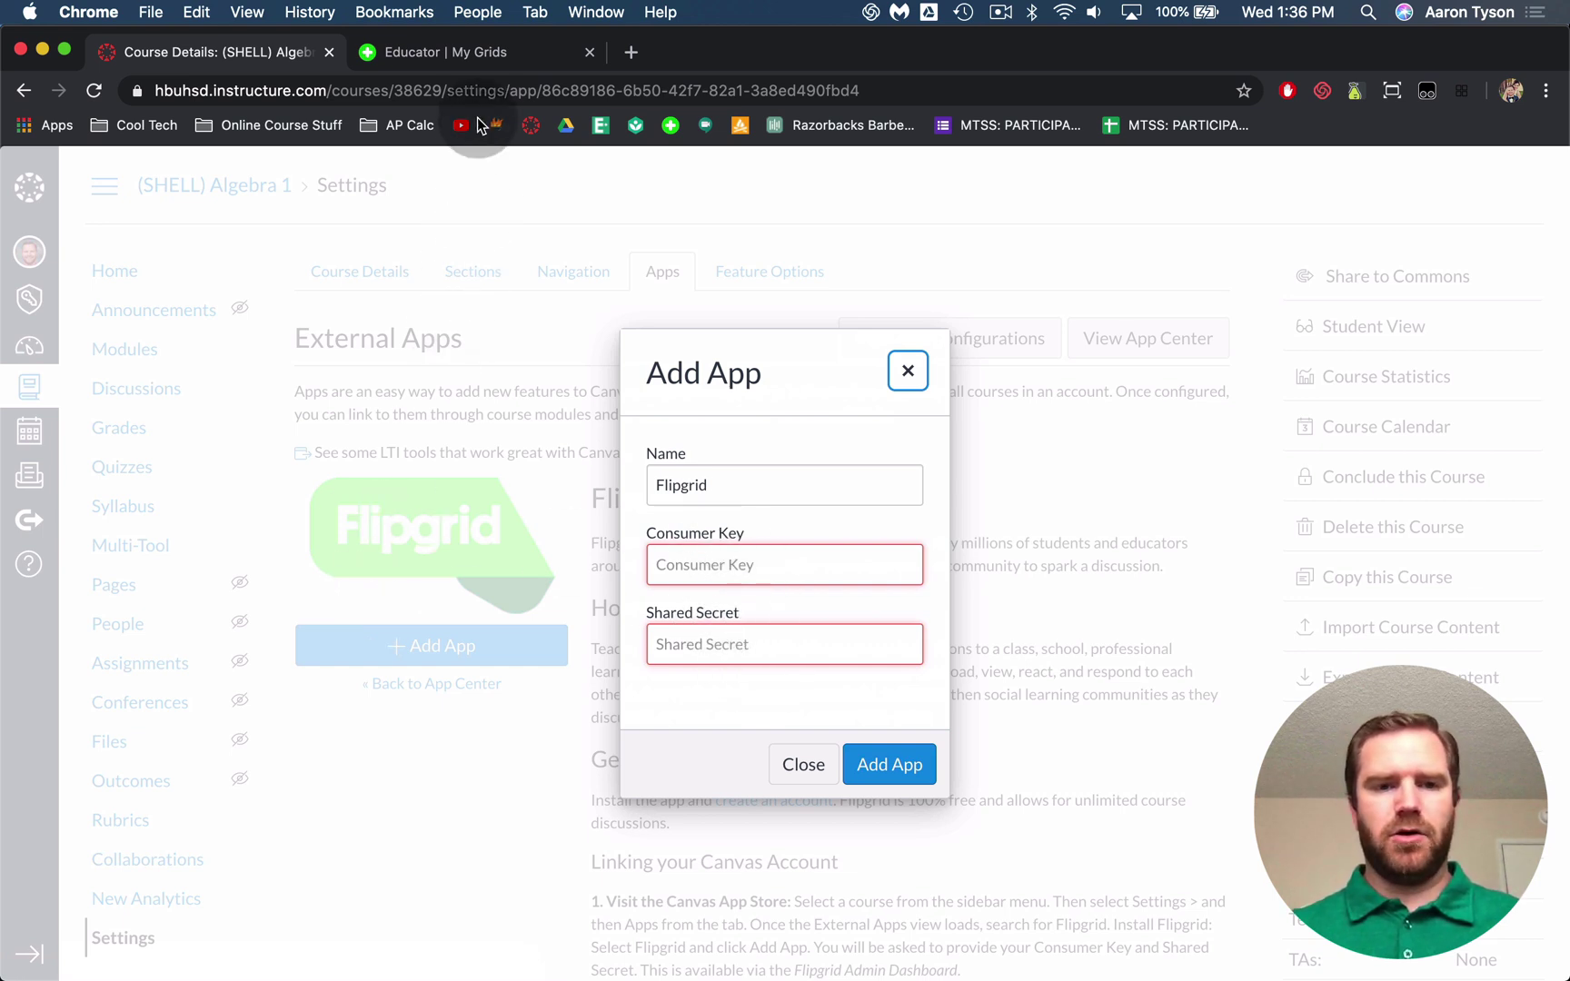
# Switch to the Flipgrid educator dashboard and open the Canvas Integrations page from the account menu.
pyautogui.click(466, 52)
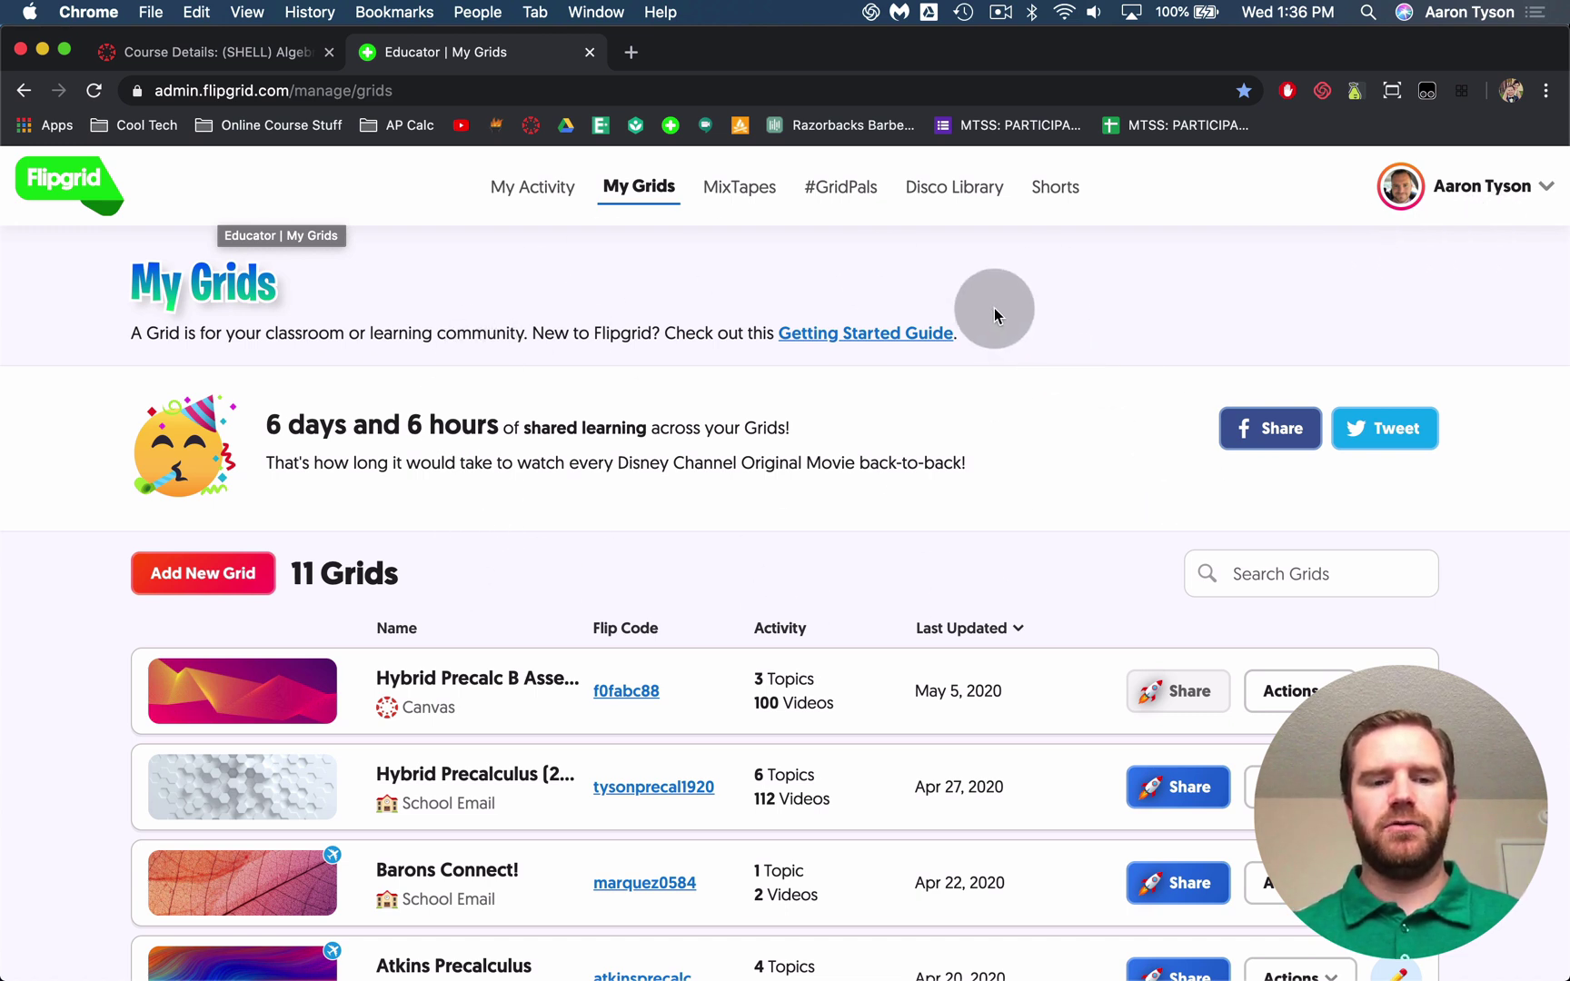
pyautogui.scroll(-5, 772, 572)
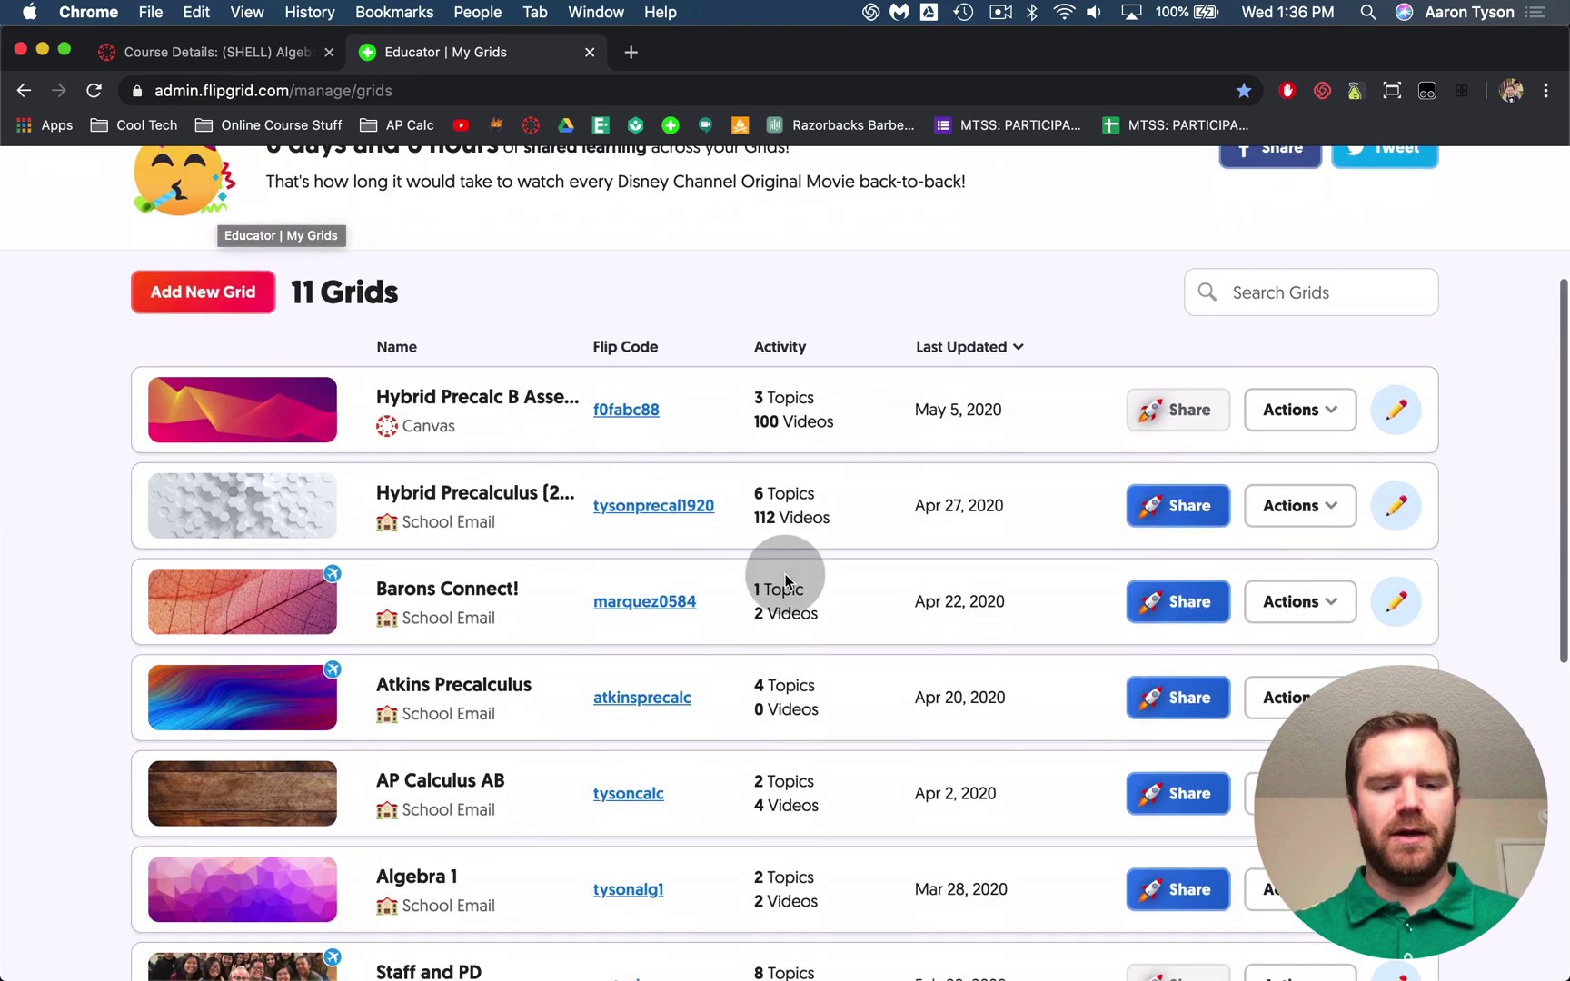
pyautogui.scroll(5, 772, 572)
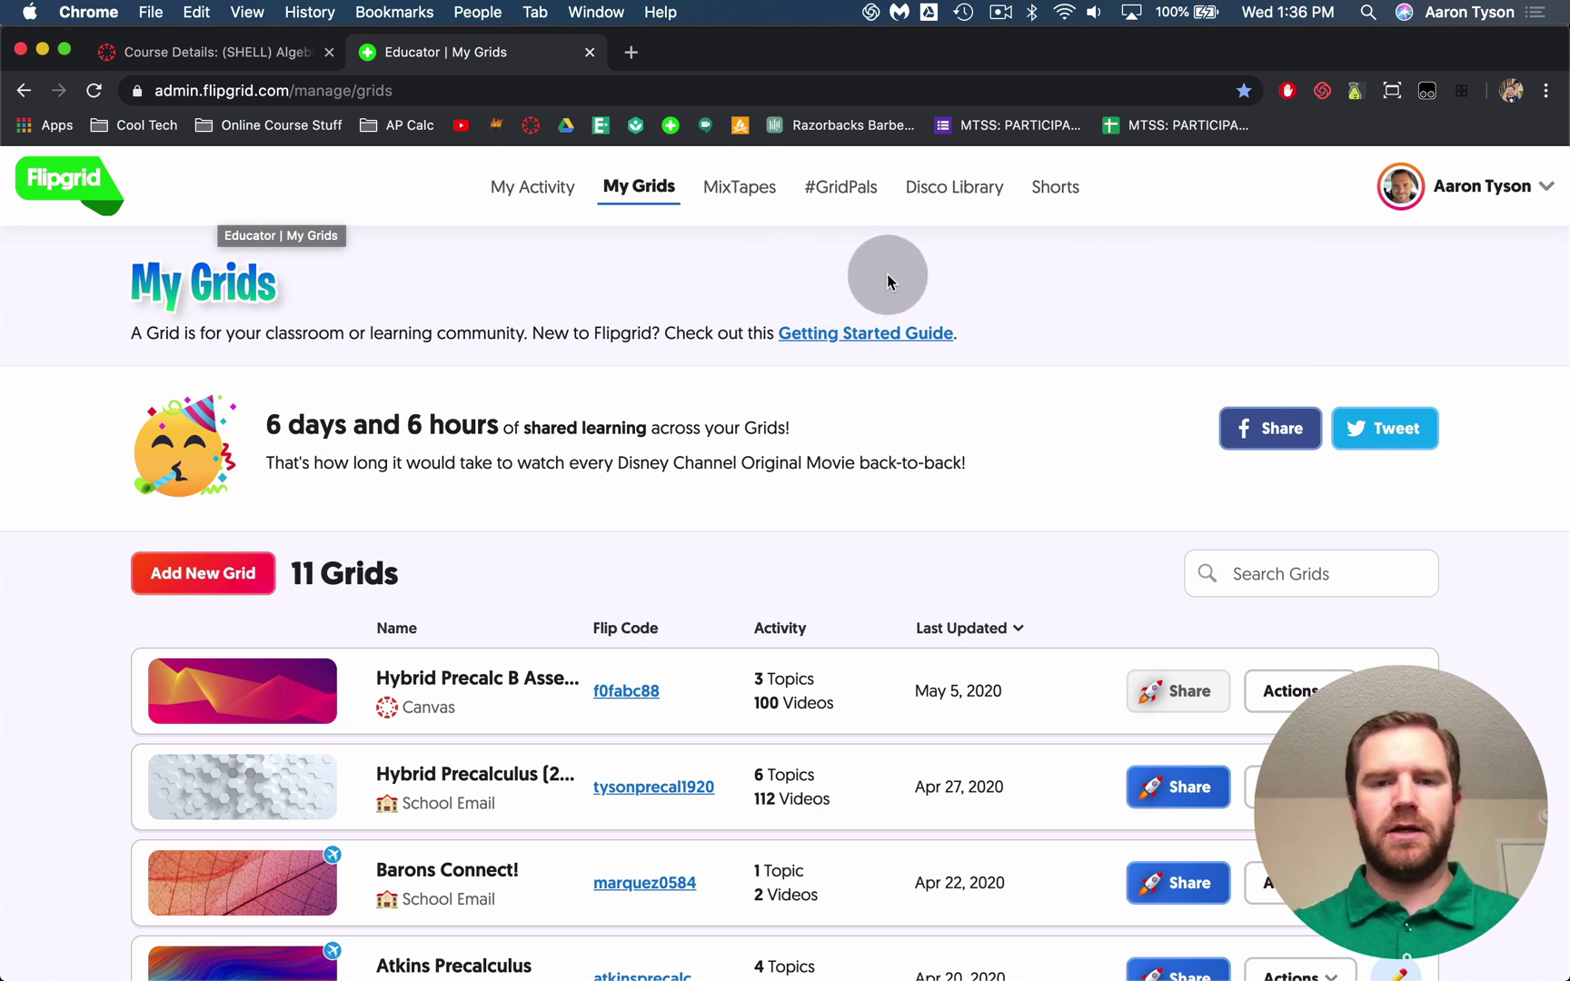
pyautogui.click(1480, 197)
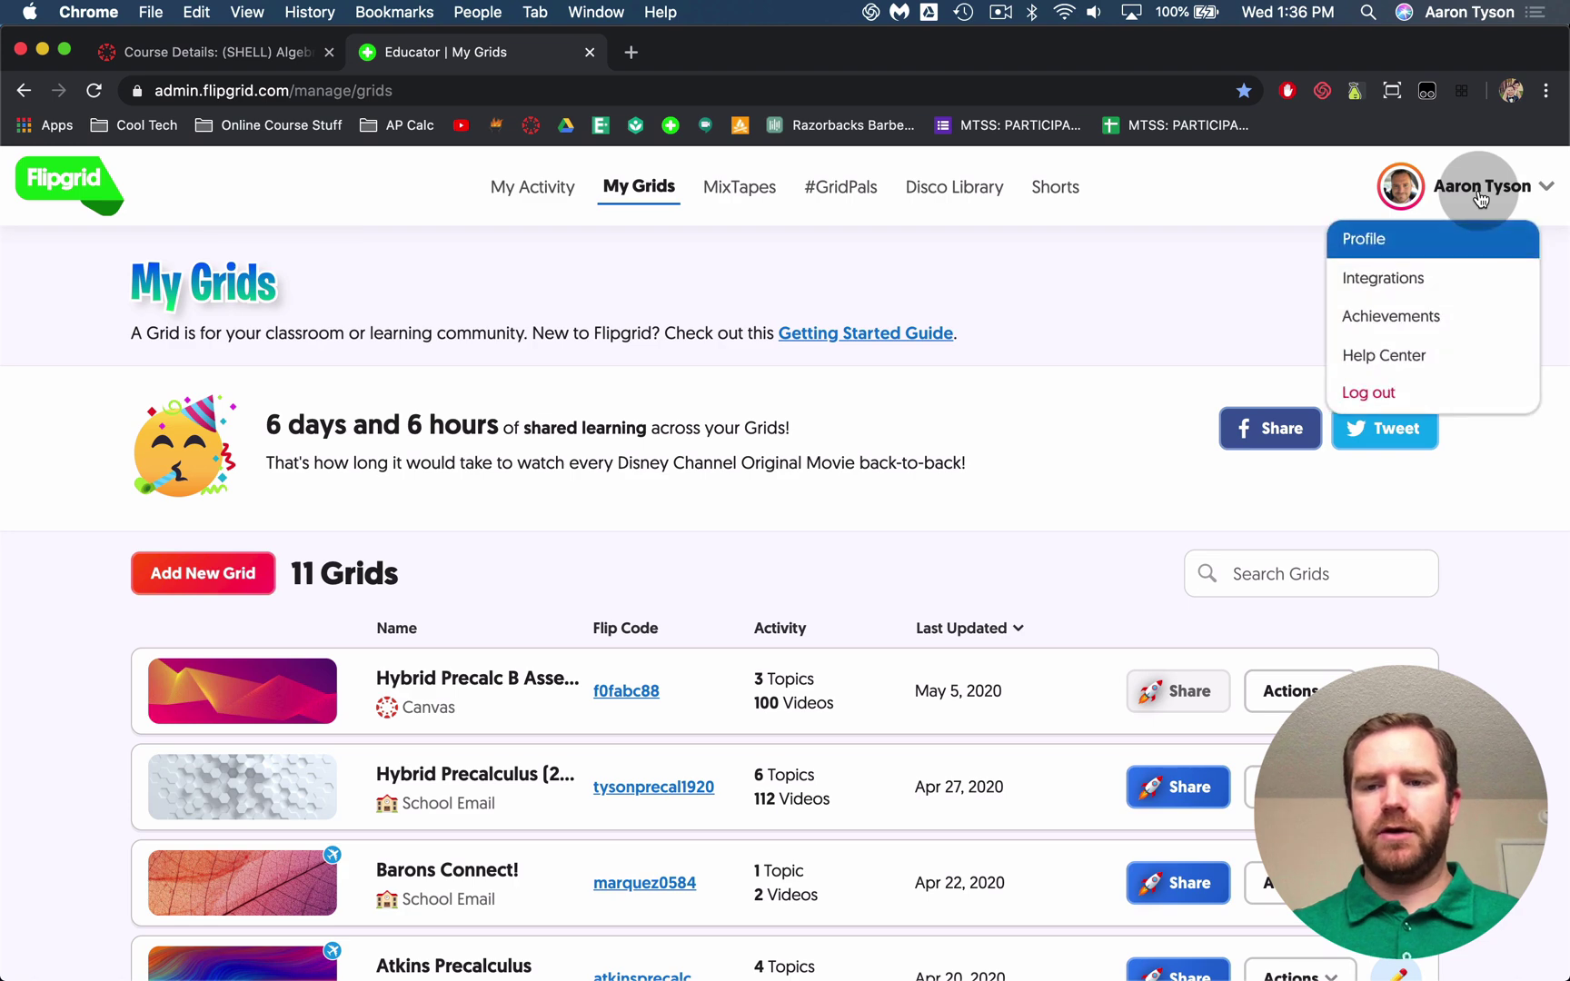
pyautogui.click(1395, 284)
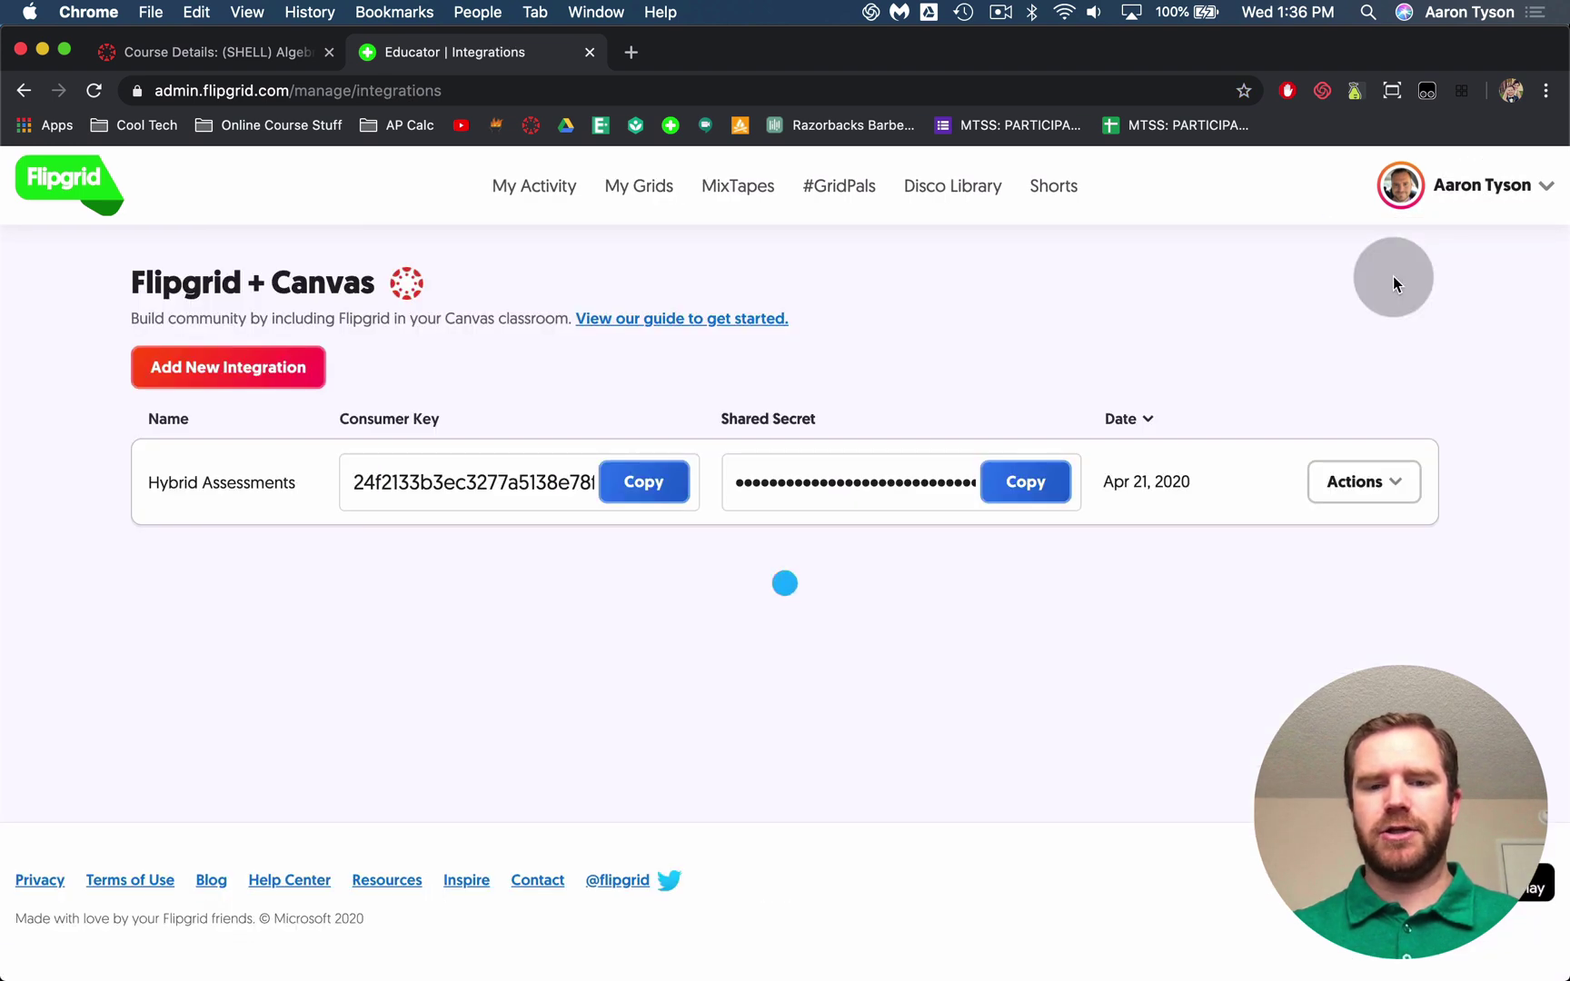
# Create a new Flipgrid Canvas integration named 'Algebra 1 Test'.
pyautogui.click(243, 376)
pyautogui.click(640, 478)
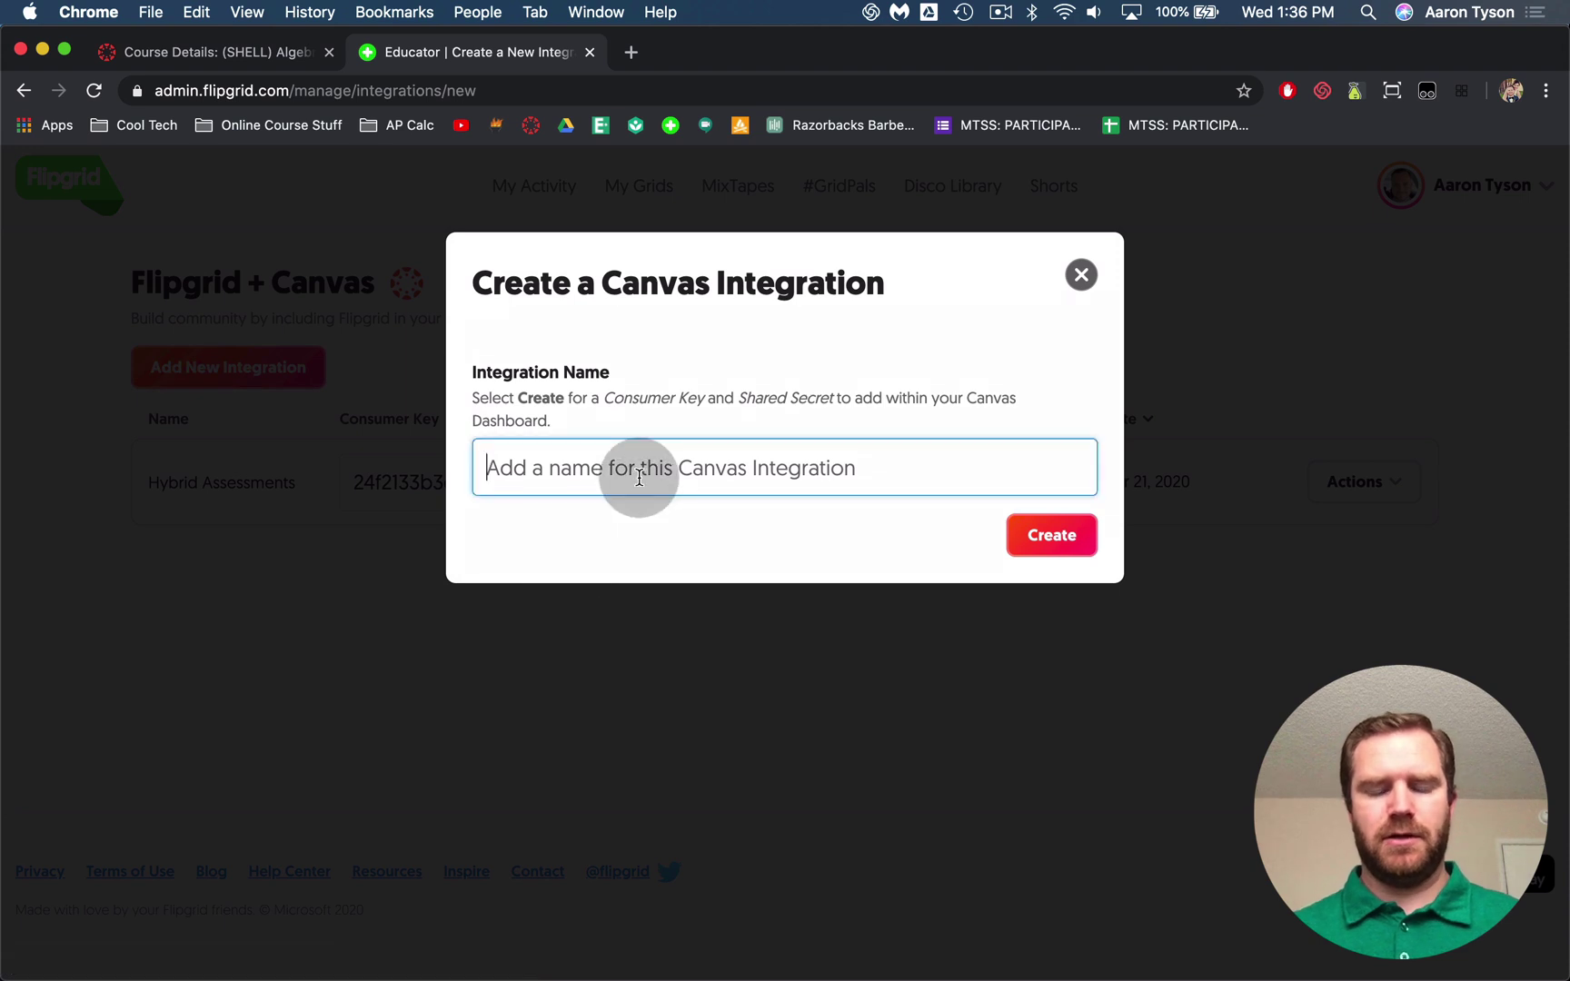
pyautogui.write('Al')
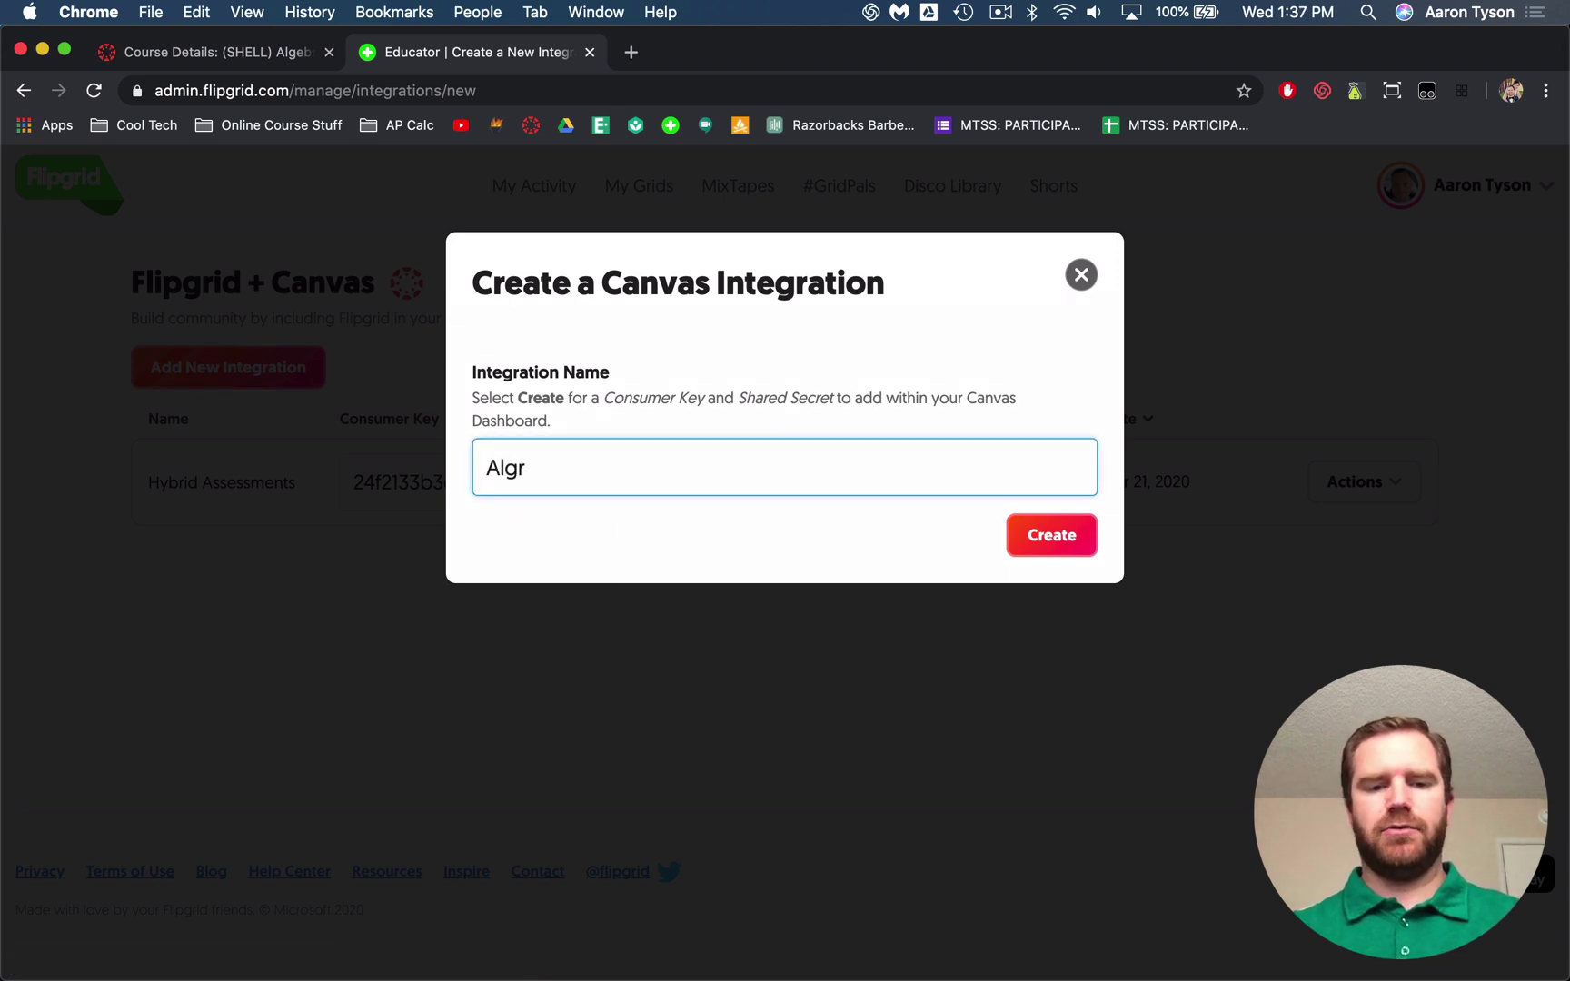
pyautogui.write('gebra 1 Te')
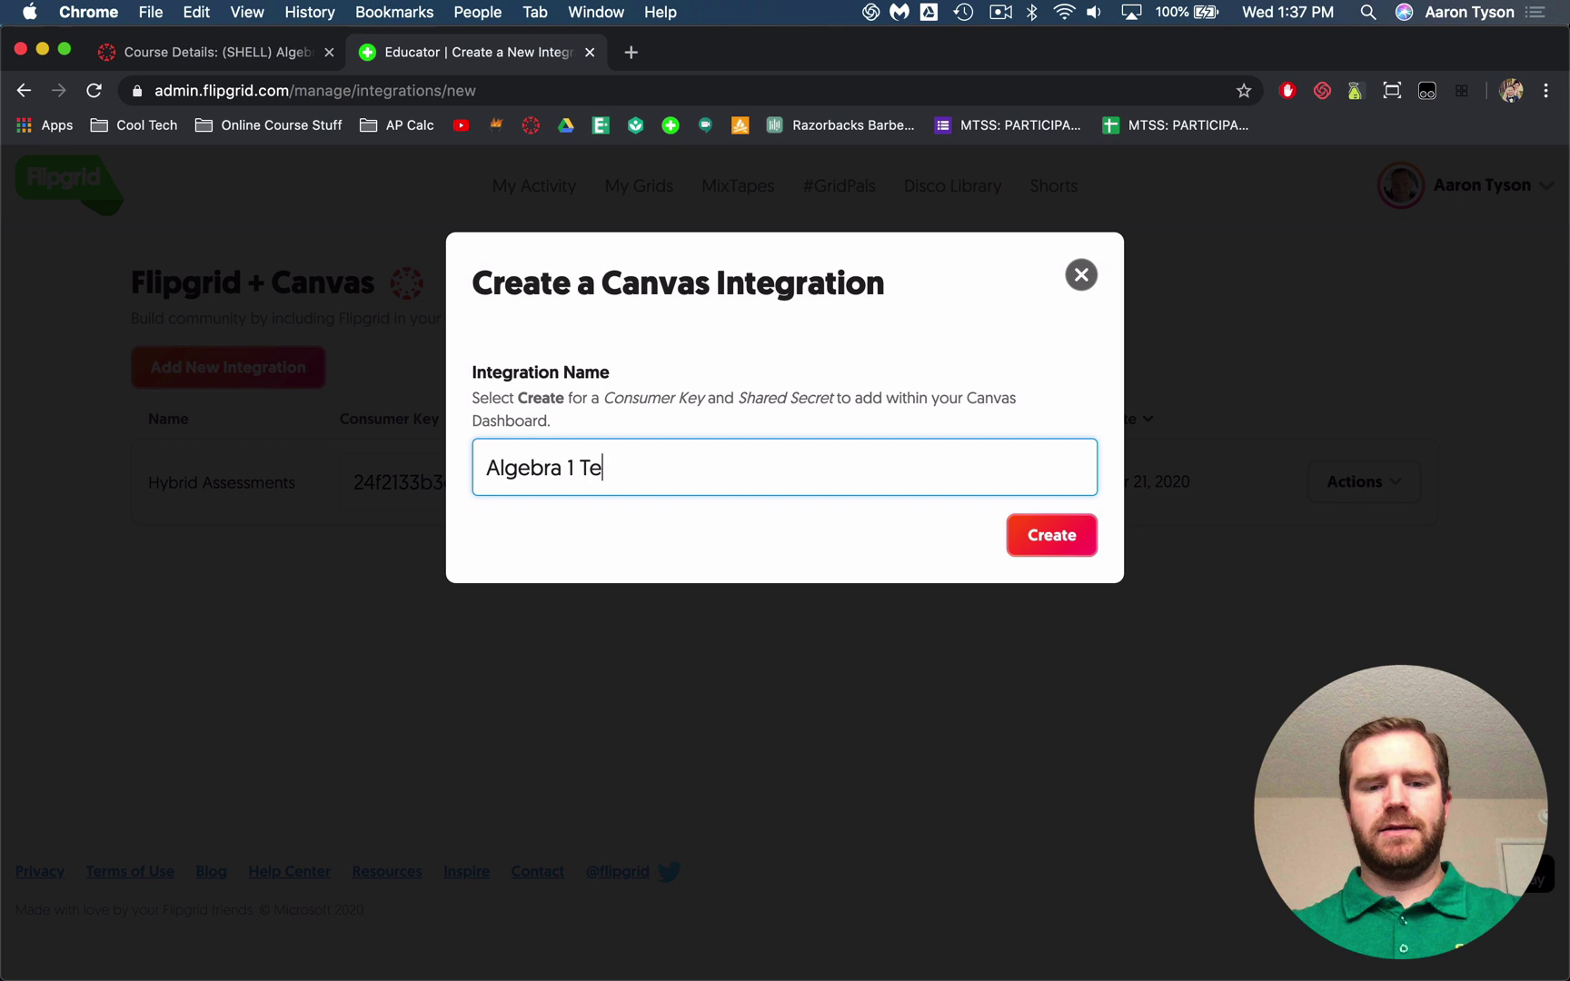
pyautogui.write('st')
pyautogui.click(1063, 536)
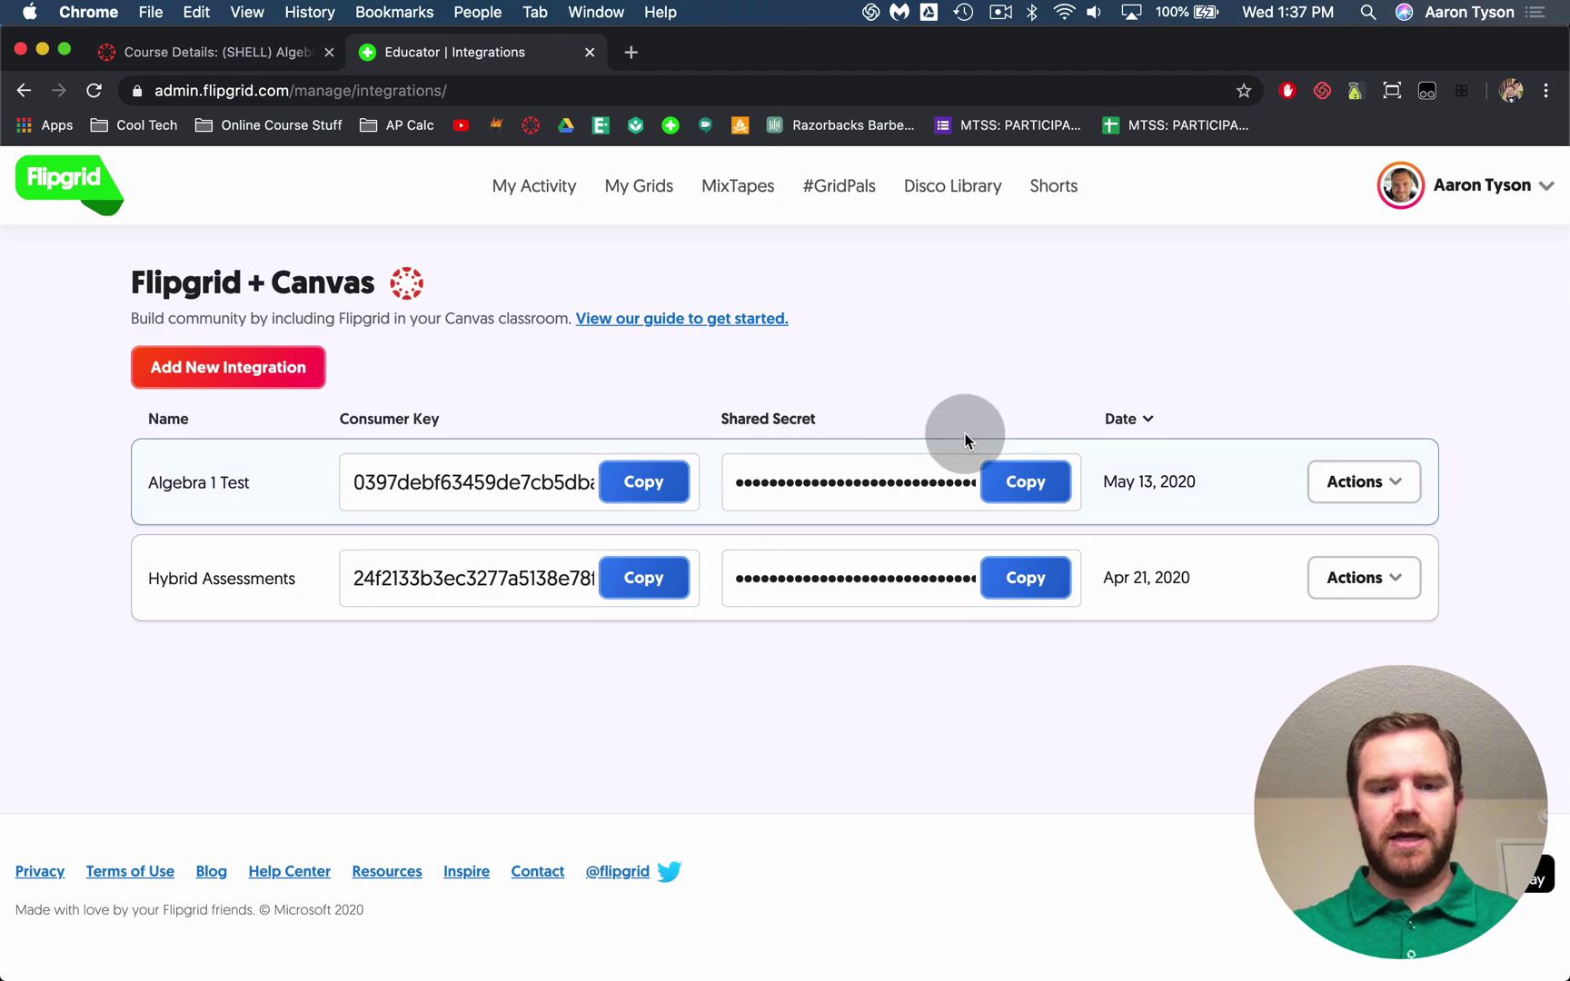
# Copy the Algebra 1 Test consumer key from Flipgrid into Canvas's Add App form.
pyautogui.click(275, 56)
pyautogui.click(450, 56)
pyautogui.click(656, 484)
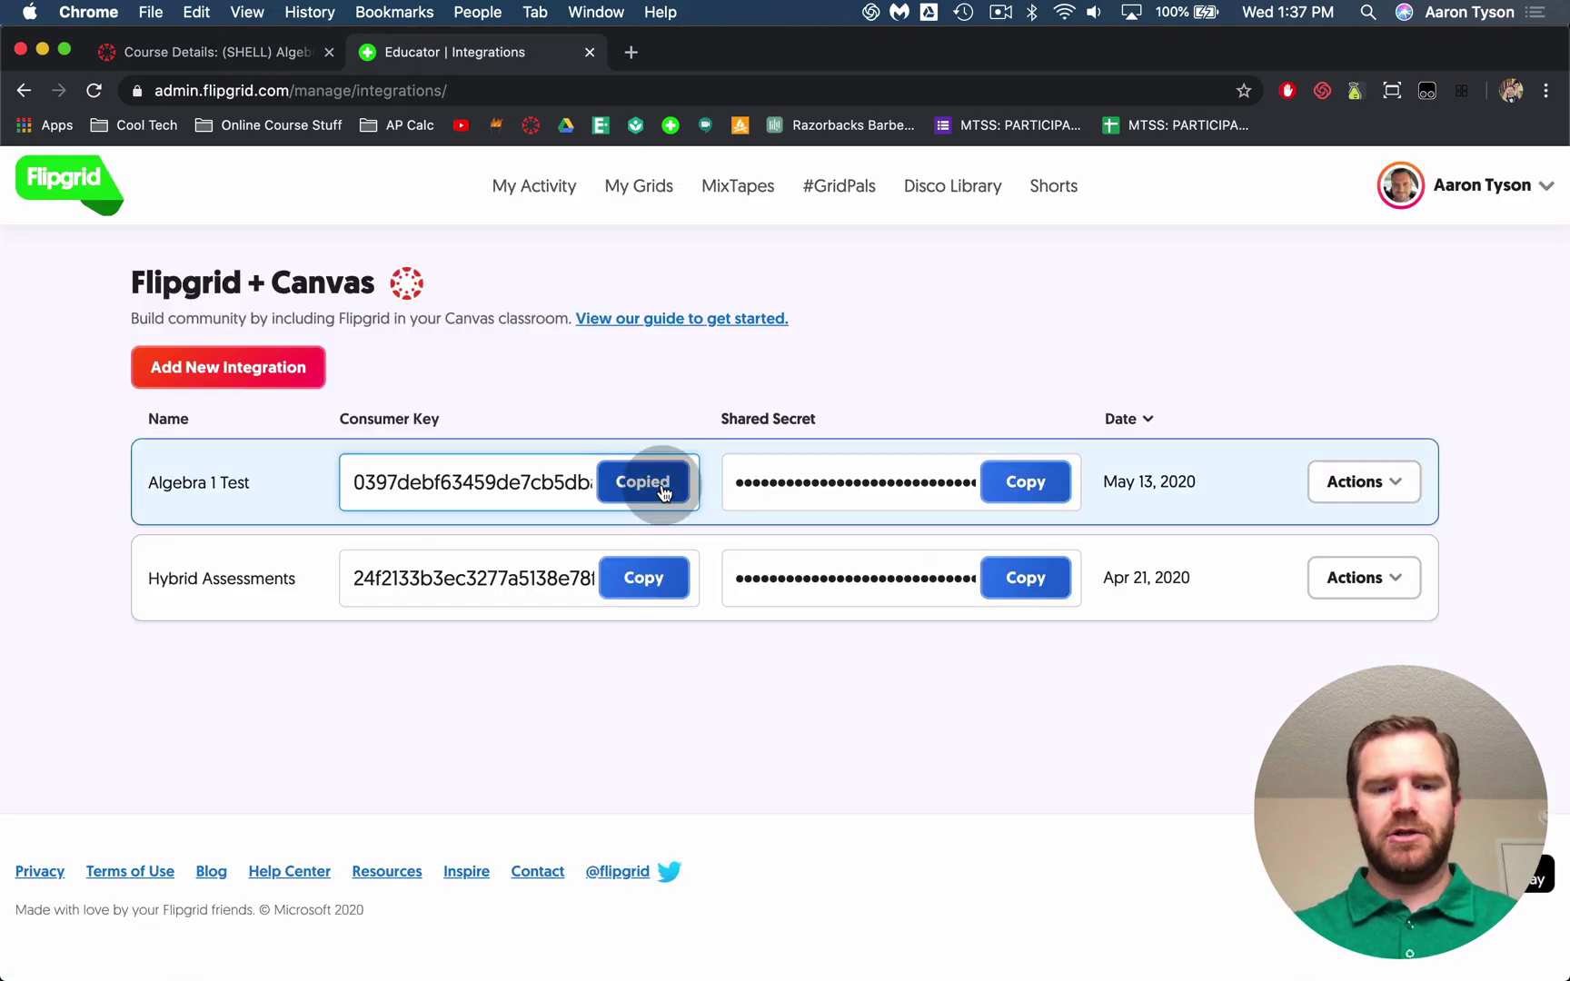
pyautogui.click(264, 52)
pyautogui.click(699, 556)
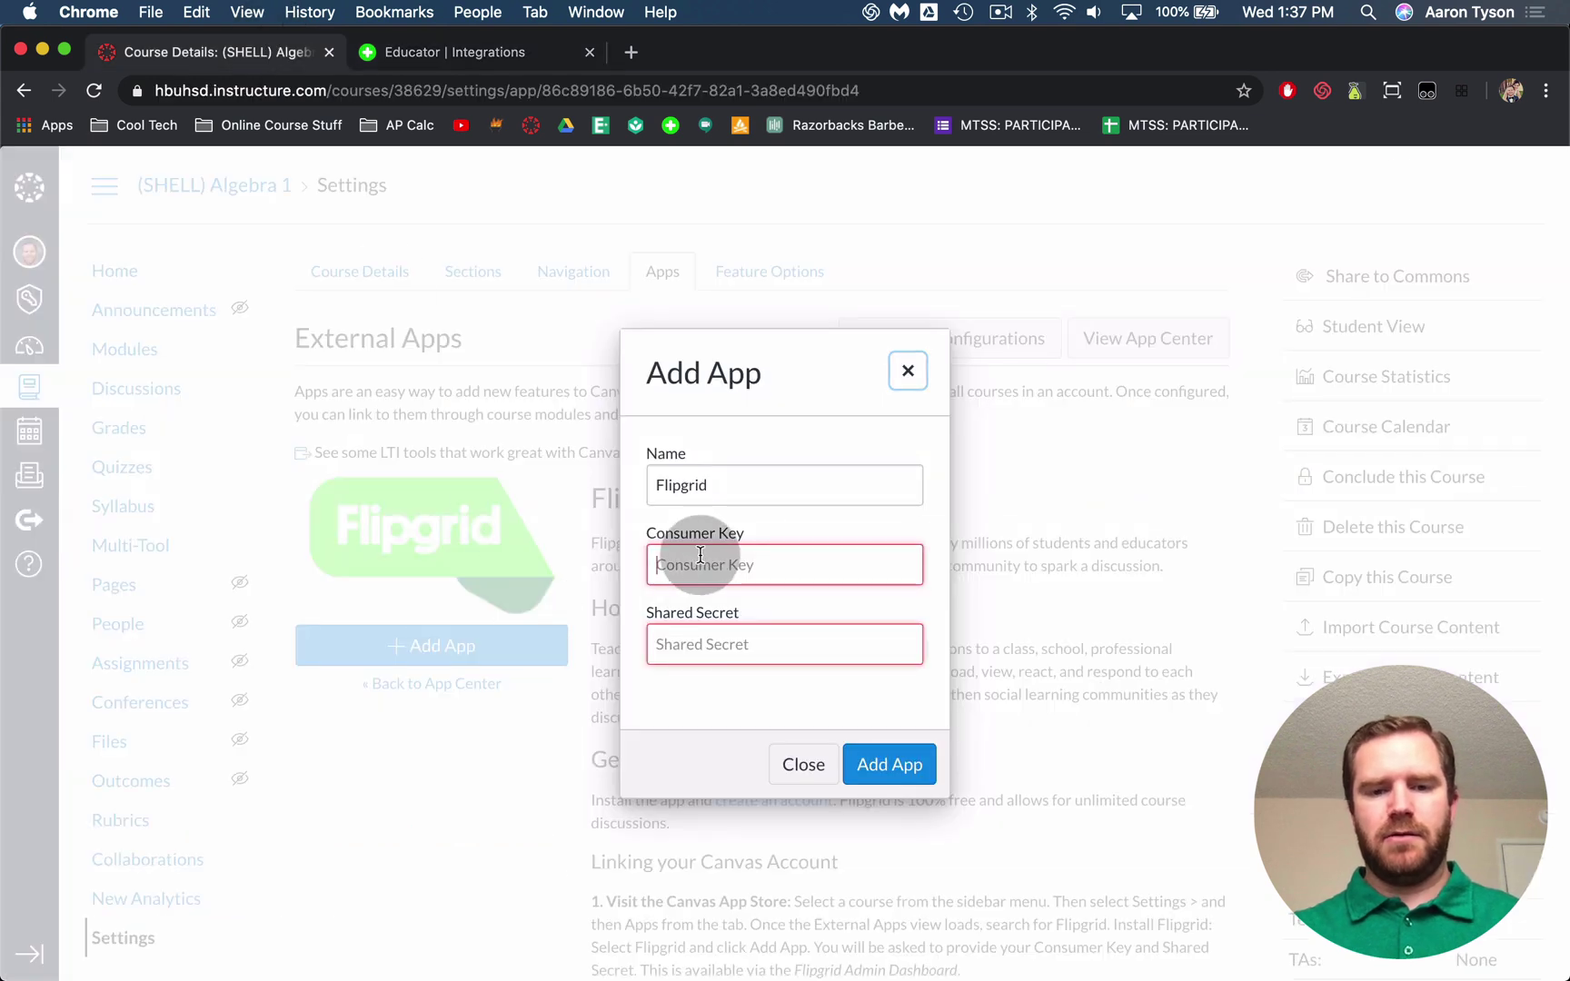
pyautogui.press('super+v')
# Copy the Algebra 1 Test shared secret from Flipgrid into the Add App form.
pyautogui.click(492, 56)
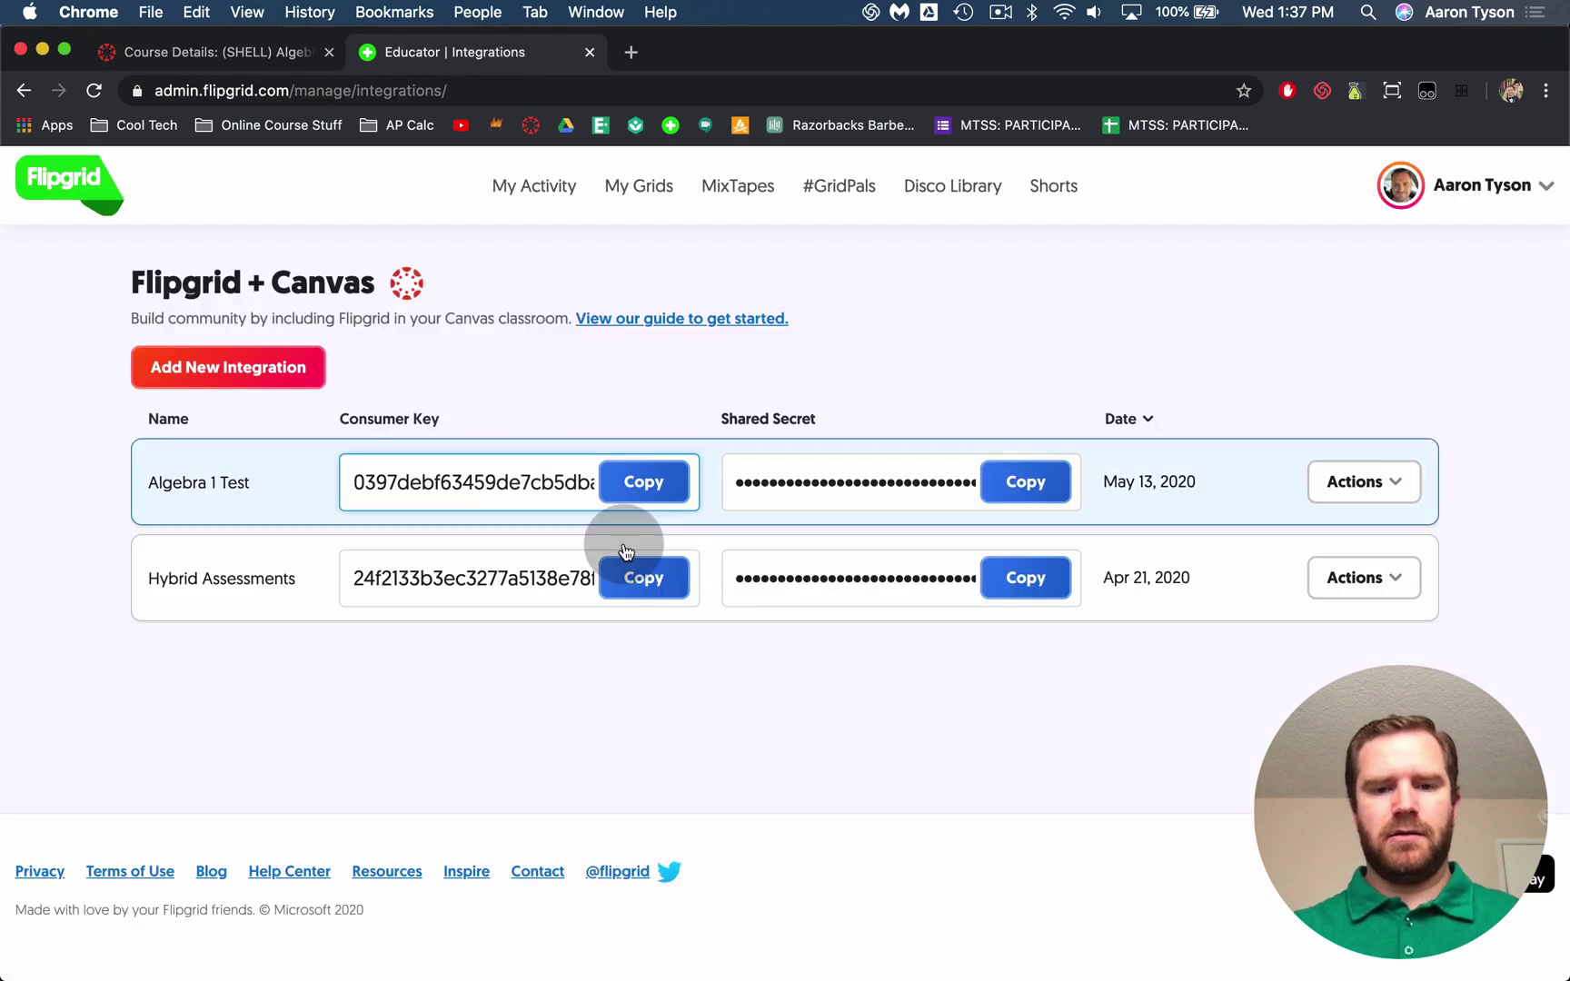
pyautogui.click(1027, 481)
pyautogui.click(196, 52)
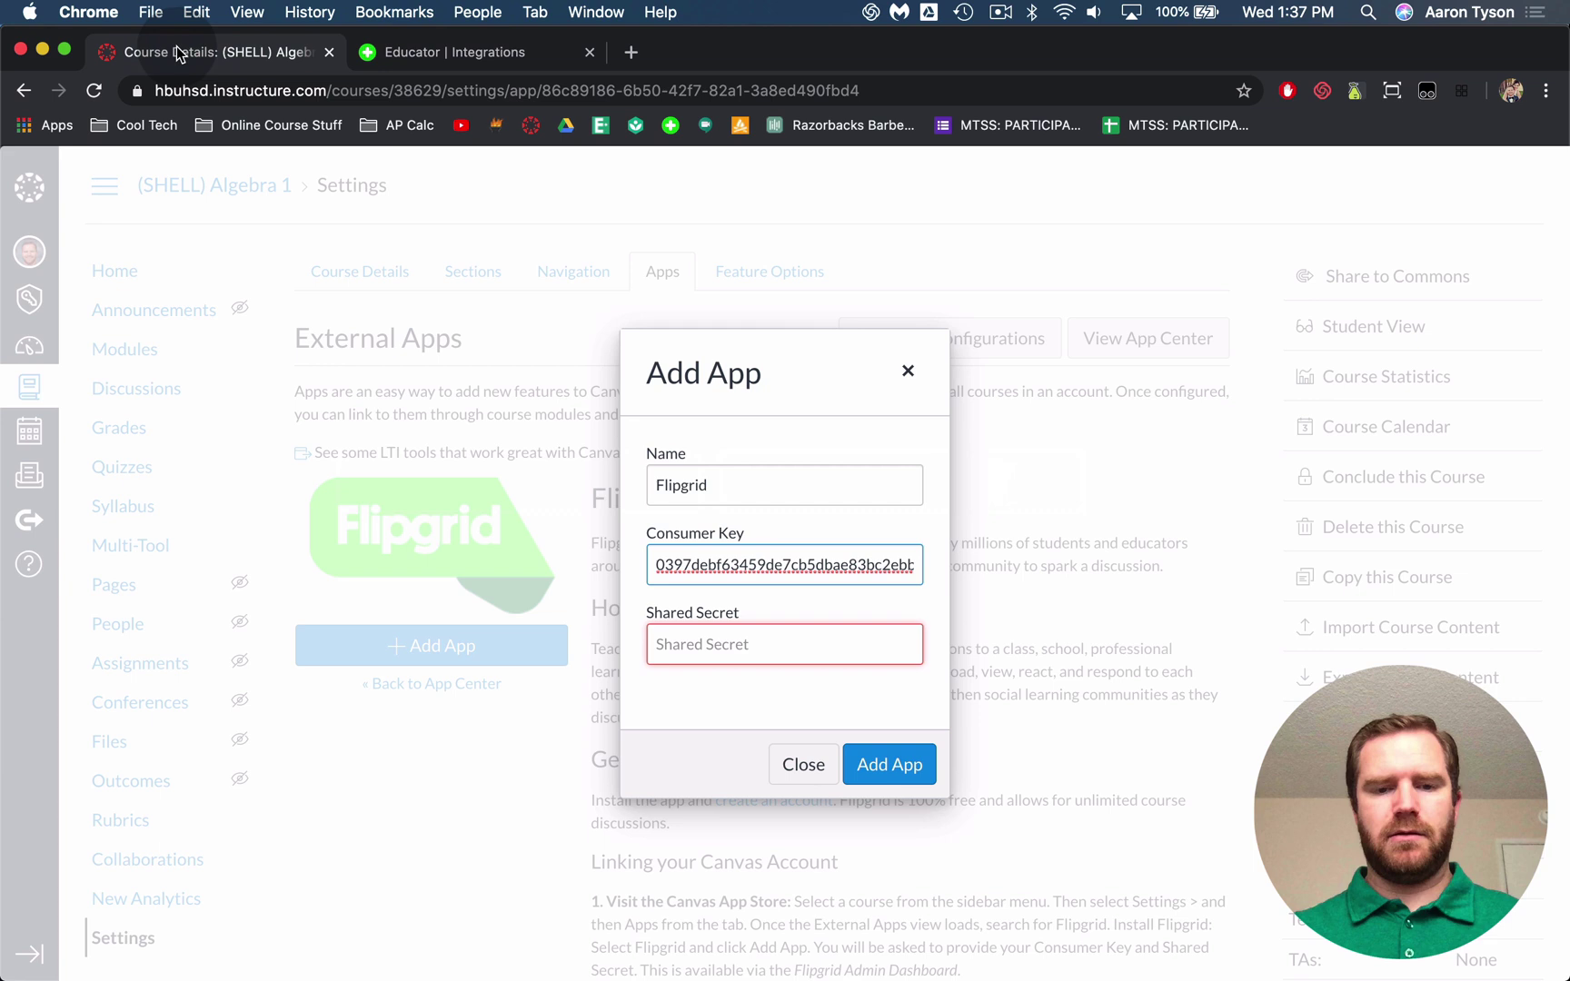
pyautogui.click(716, 629)
pyautogui.press('super+v')
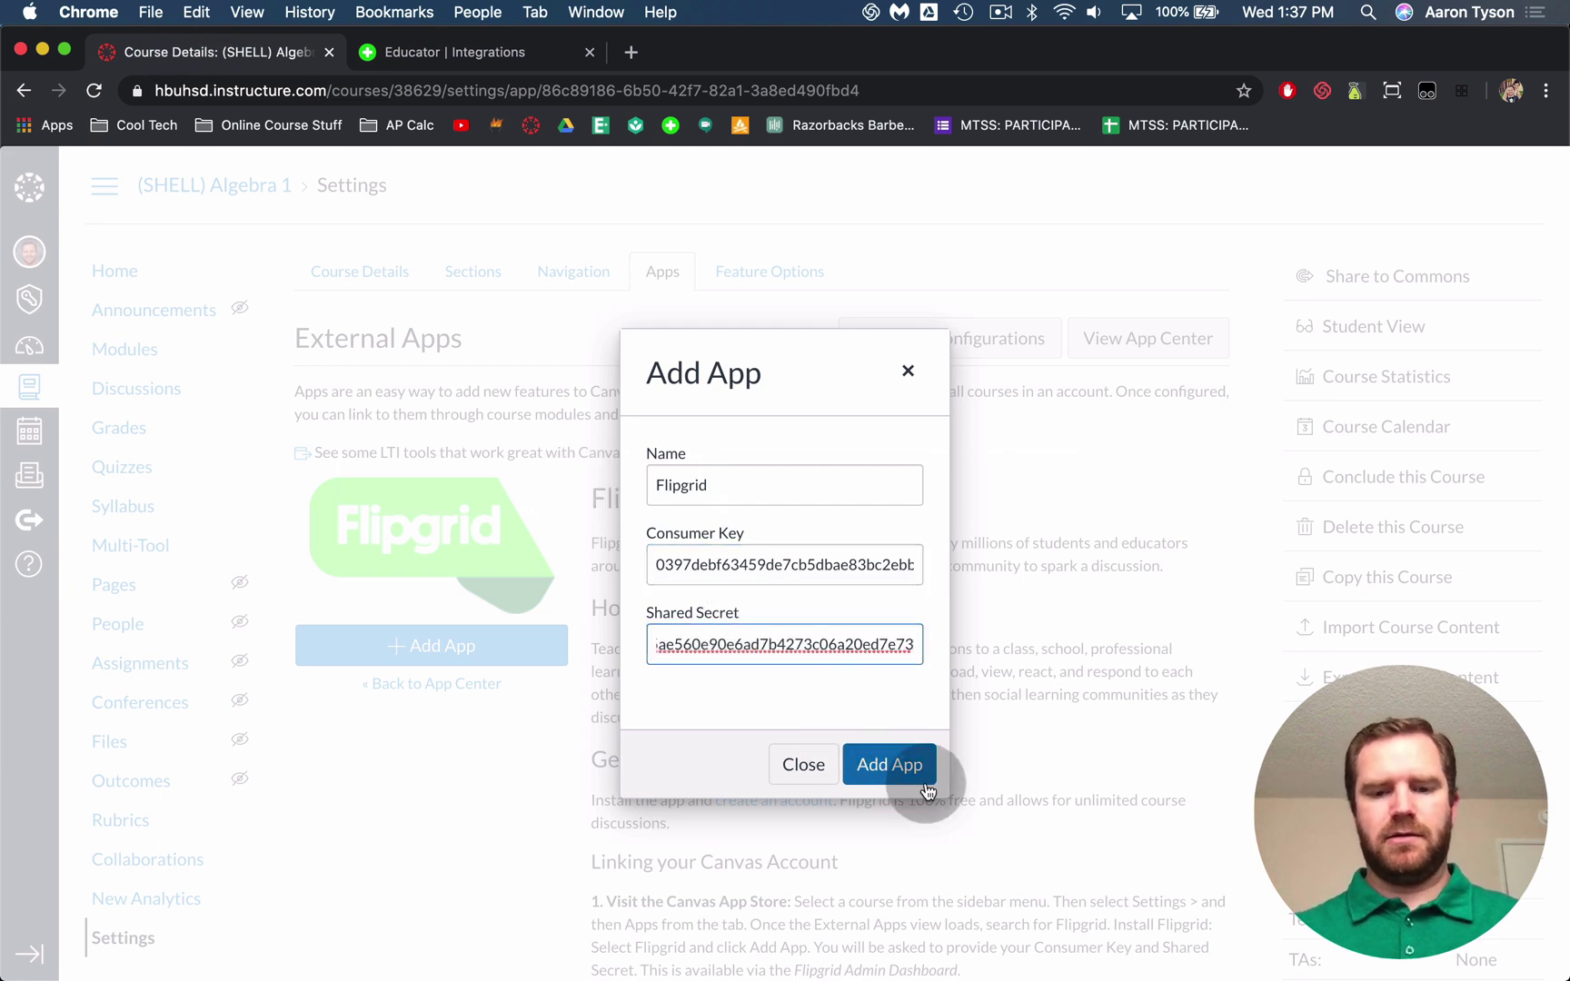
# Install Flipgrid into the course's external apps.
pyautogui.click(926, 783)
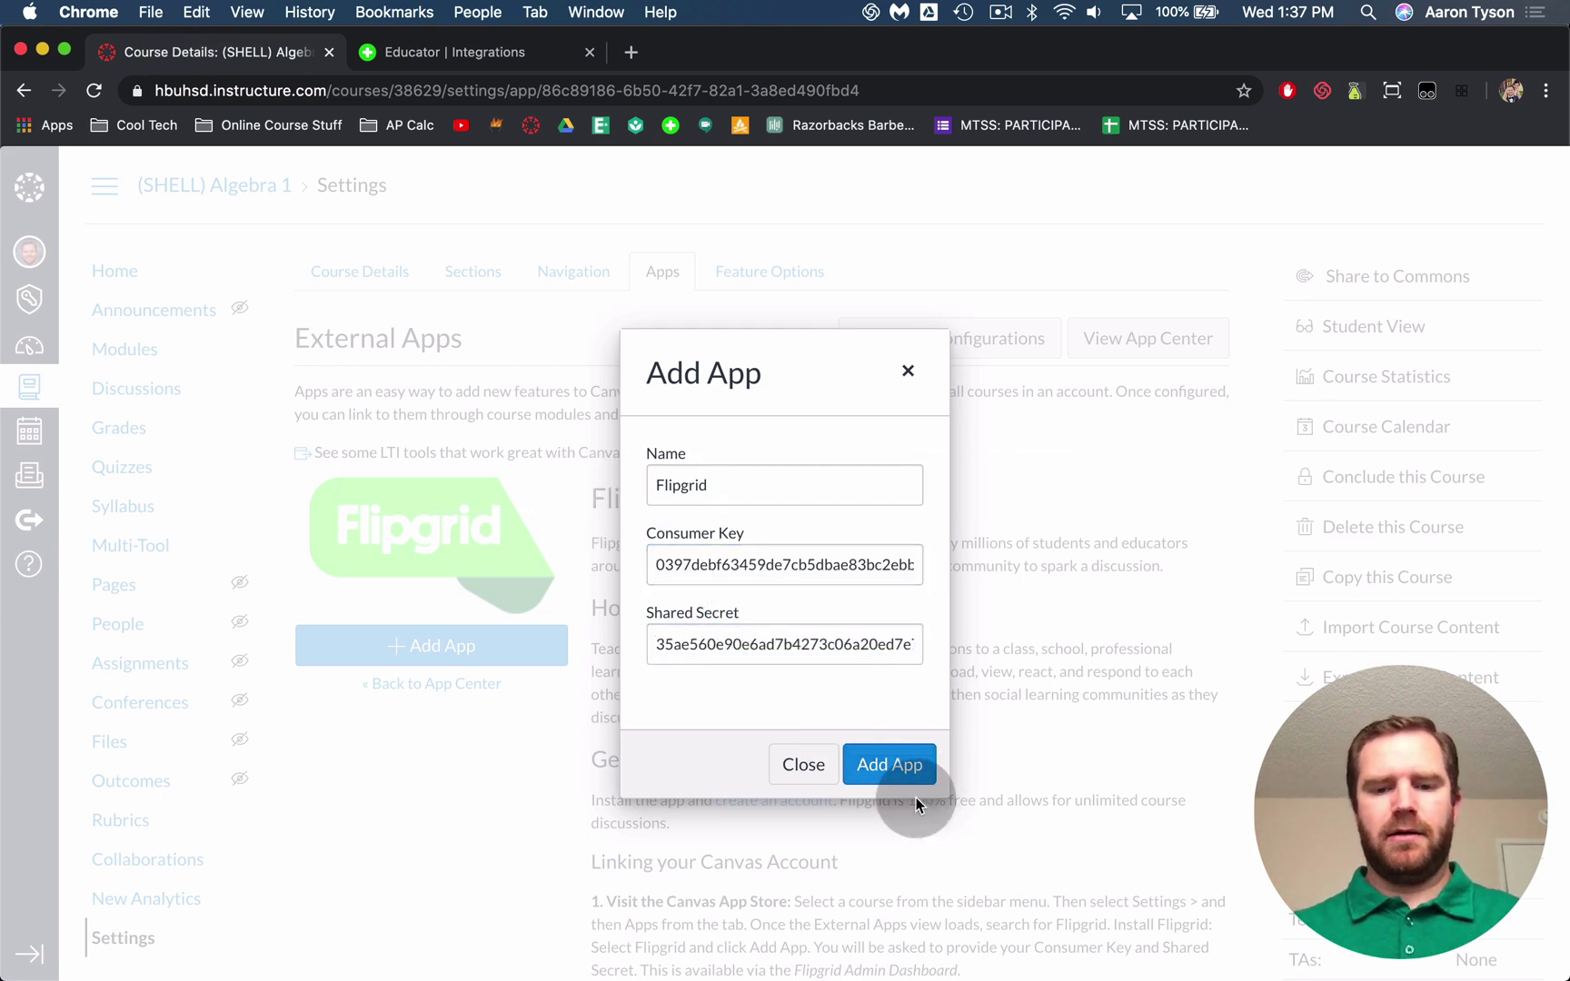
pyautogui.click(892, 764)
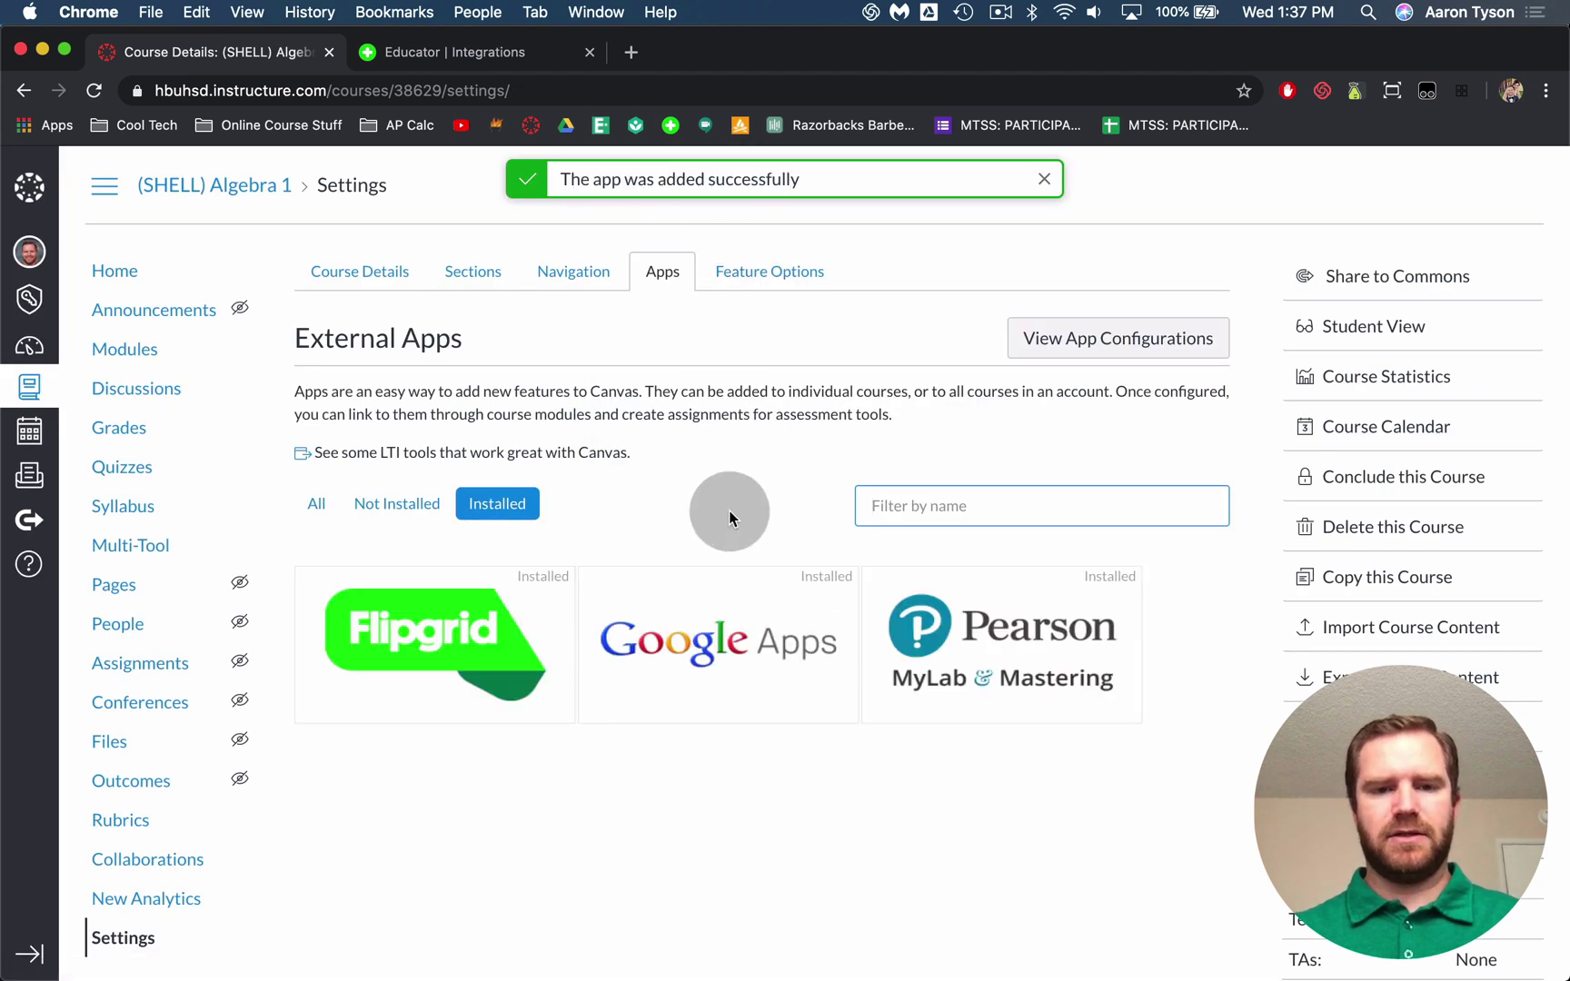
pyautogui.moveTo(417, 654)
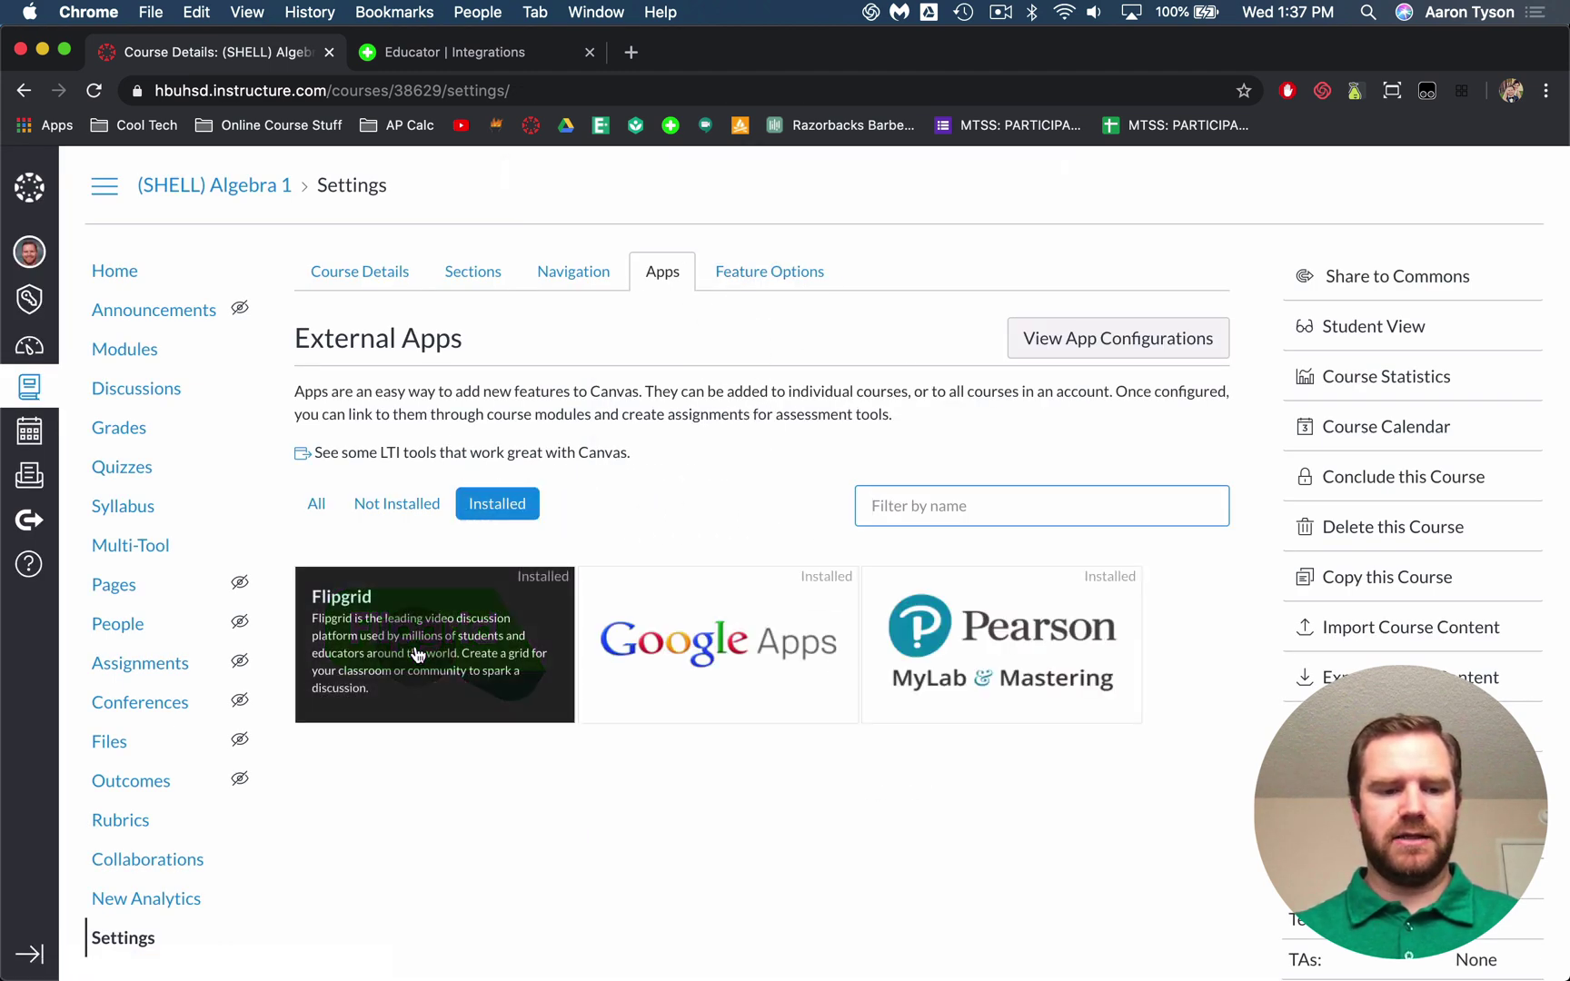
pyautogui.click(753, 191)
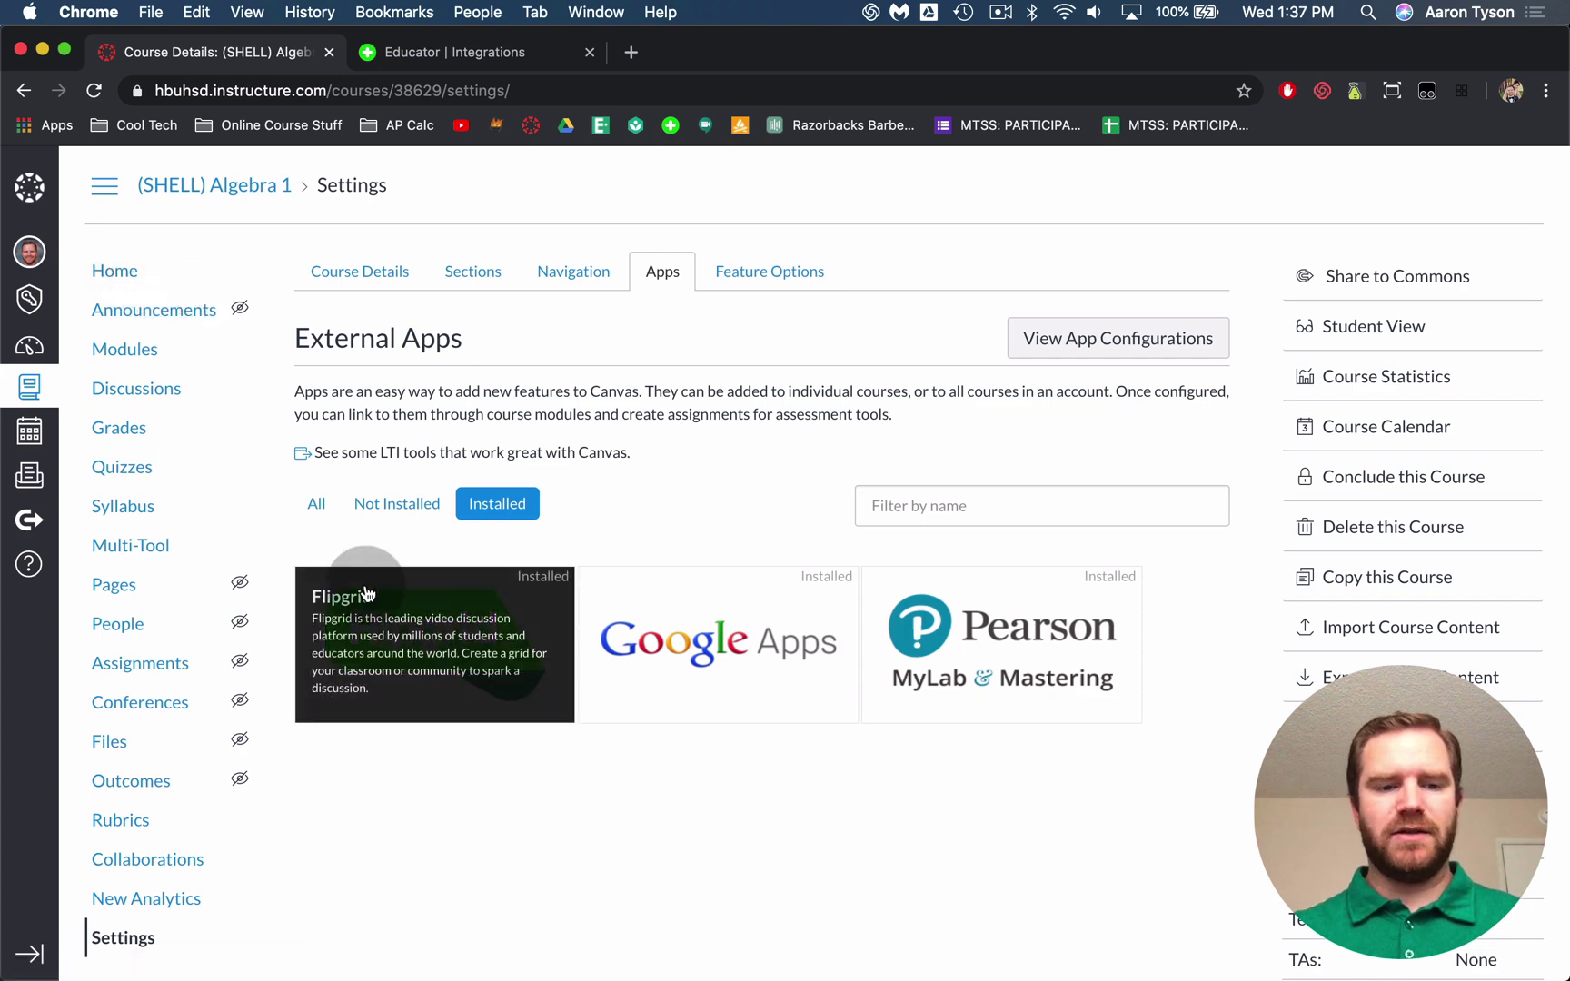
# Go to the Algebra 1 course home and open its Modules page.
pyautogui.click(121, 270)
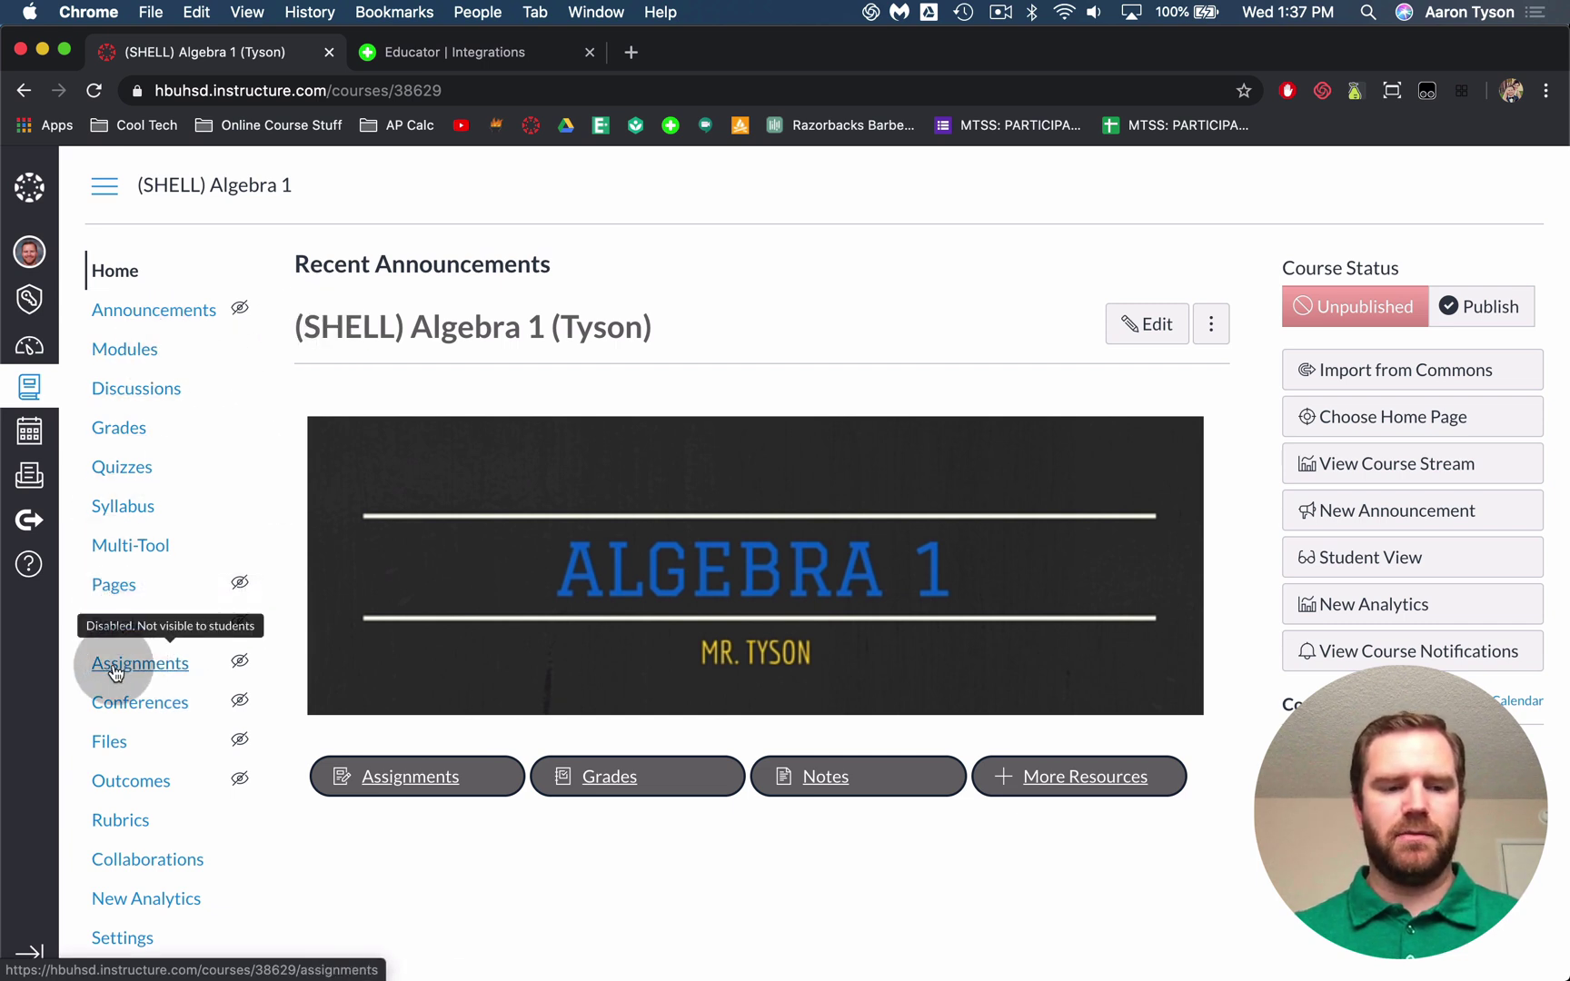
pyautogui.click(125, 356)
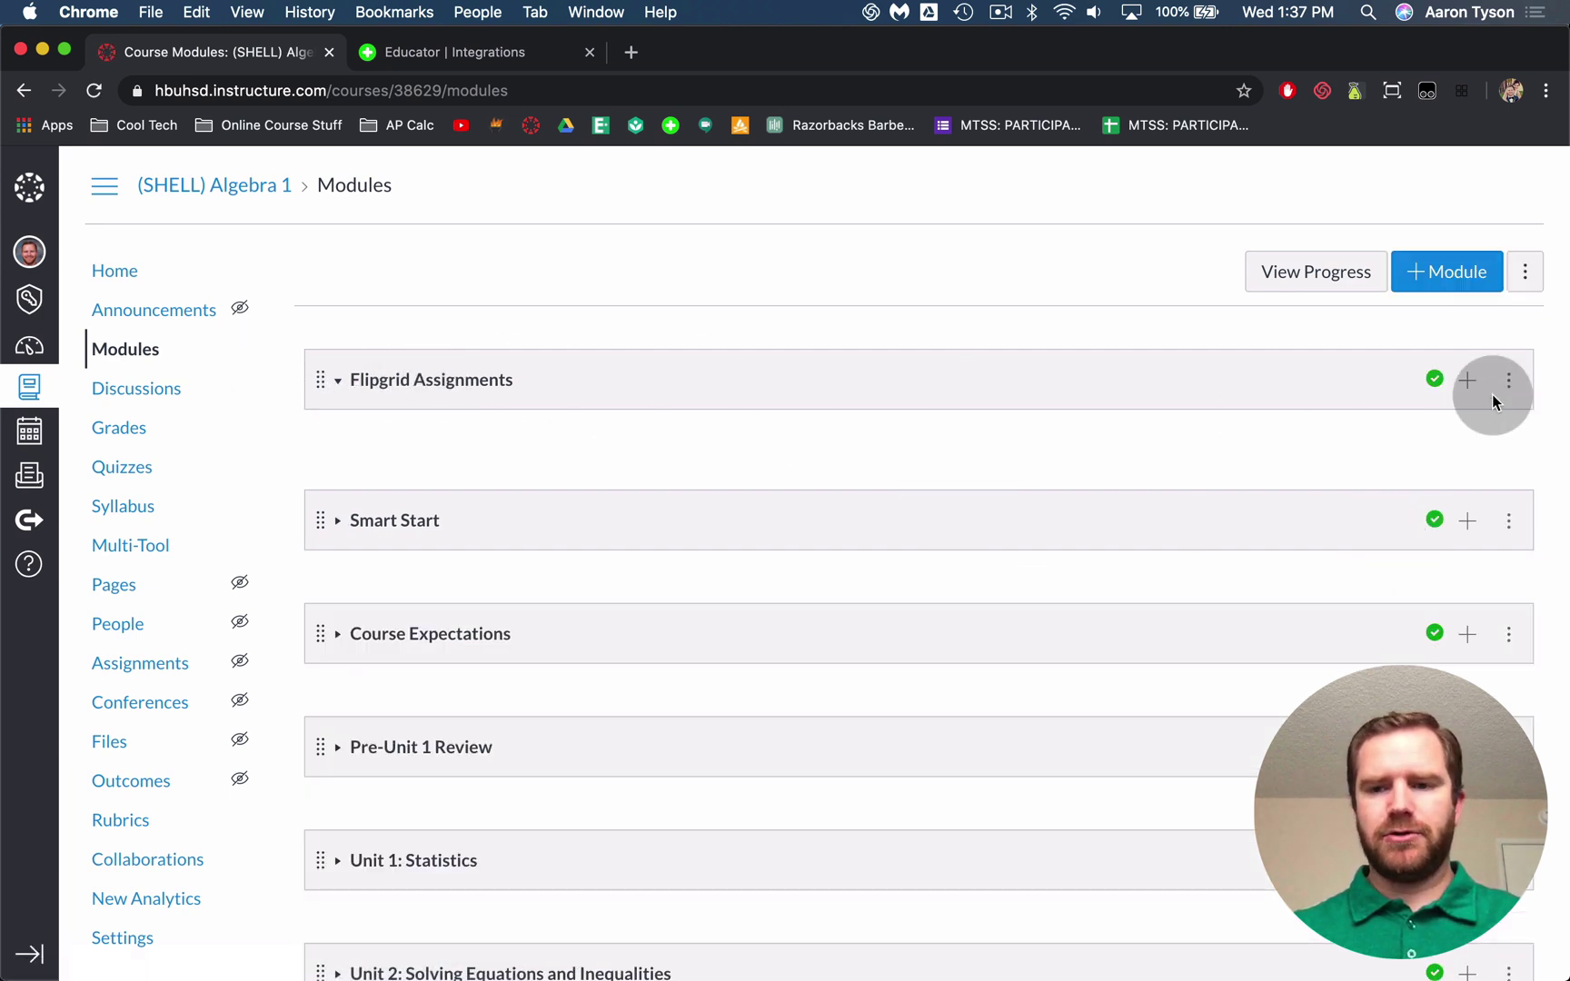
# Add a new assignment named Flipgrid Test to the Flipgrid Assignments module.
pyautogui.click(1468, 381)
pyautogui.click(529, 391)
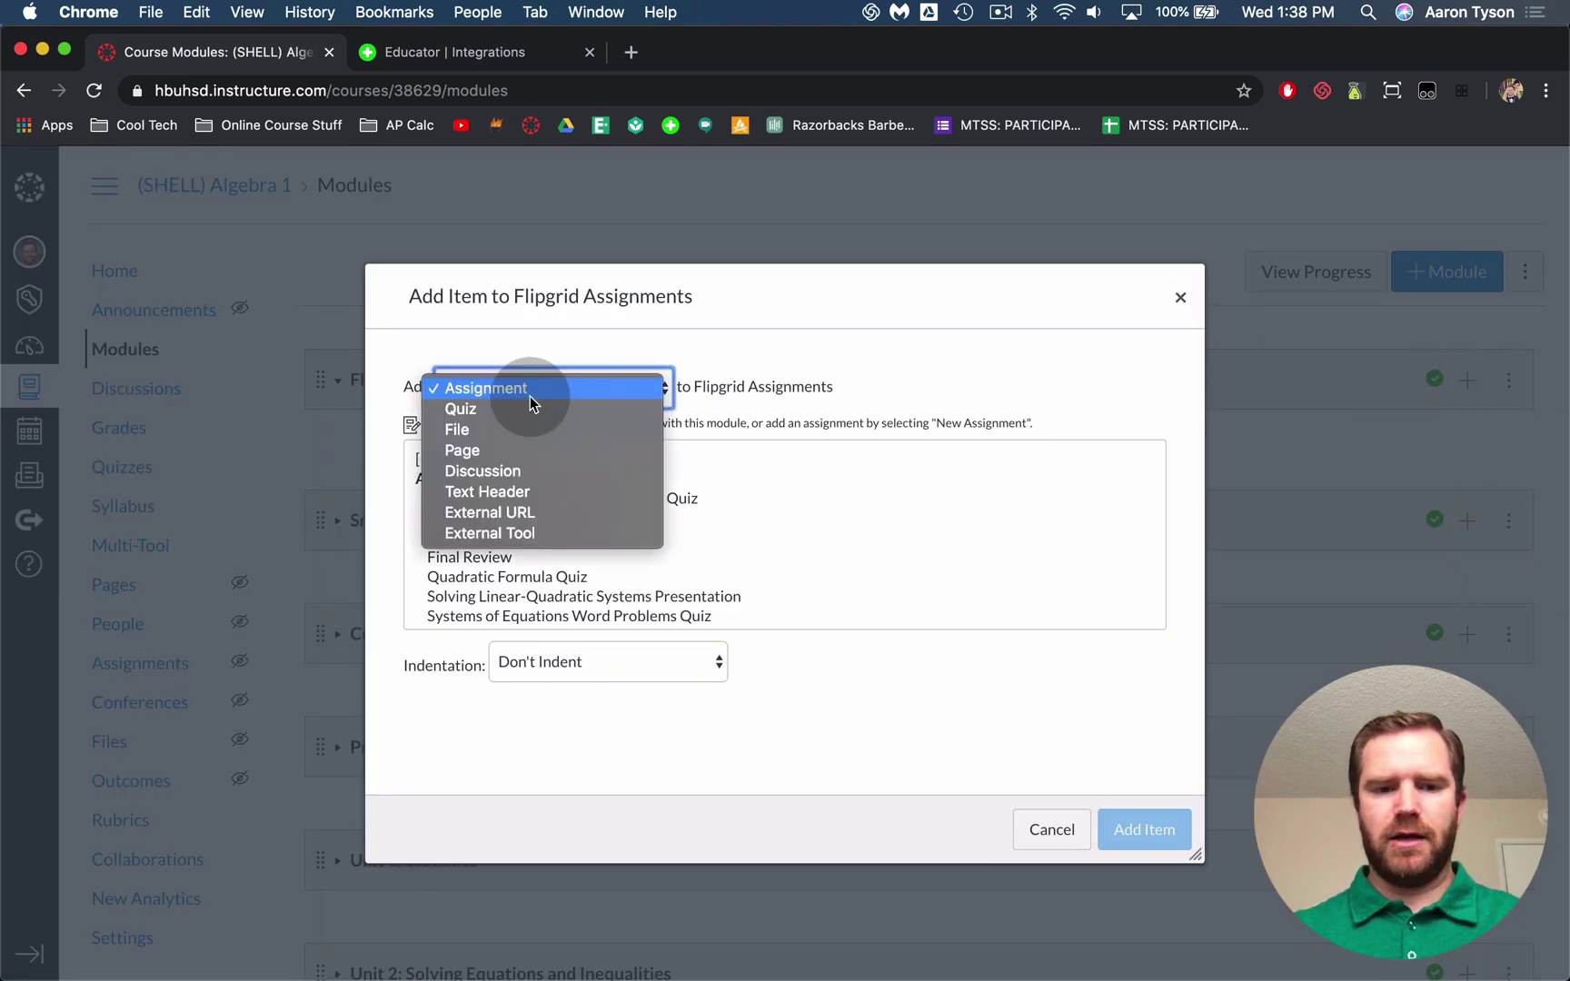
pyautogui.click(867, 363)
pyautogui.click(499, 459)
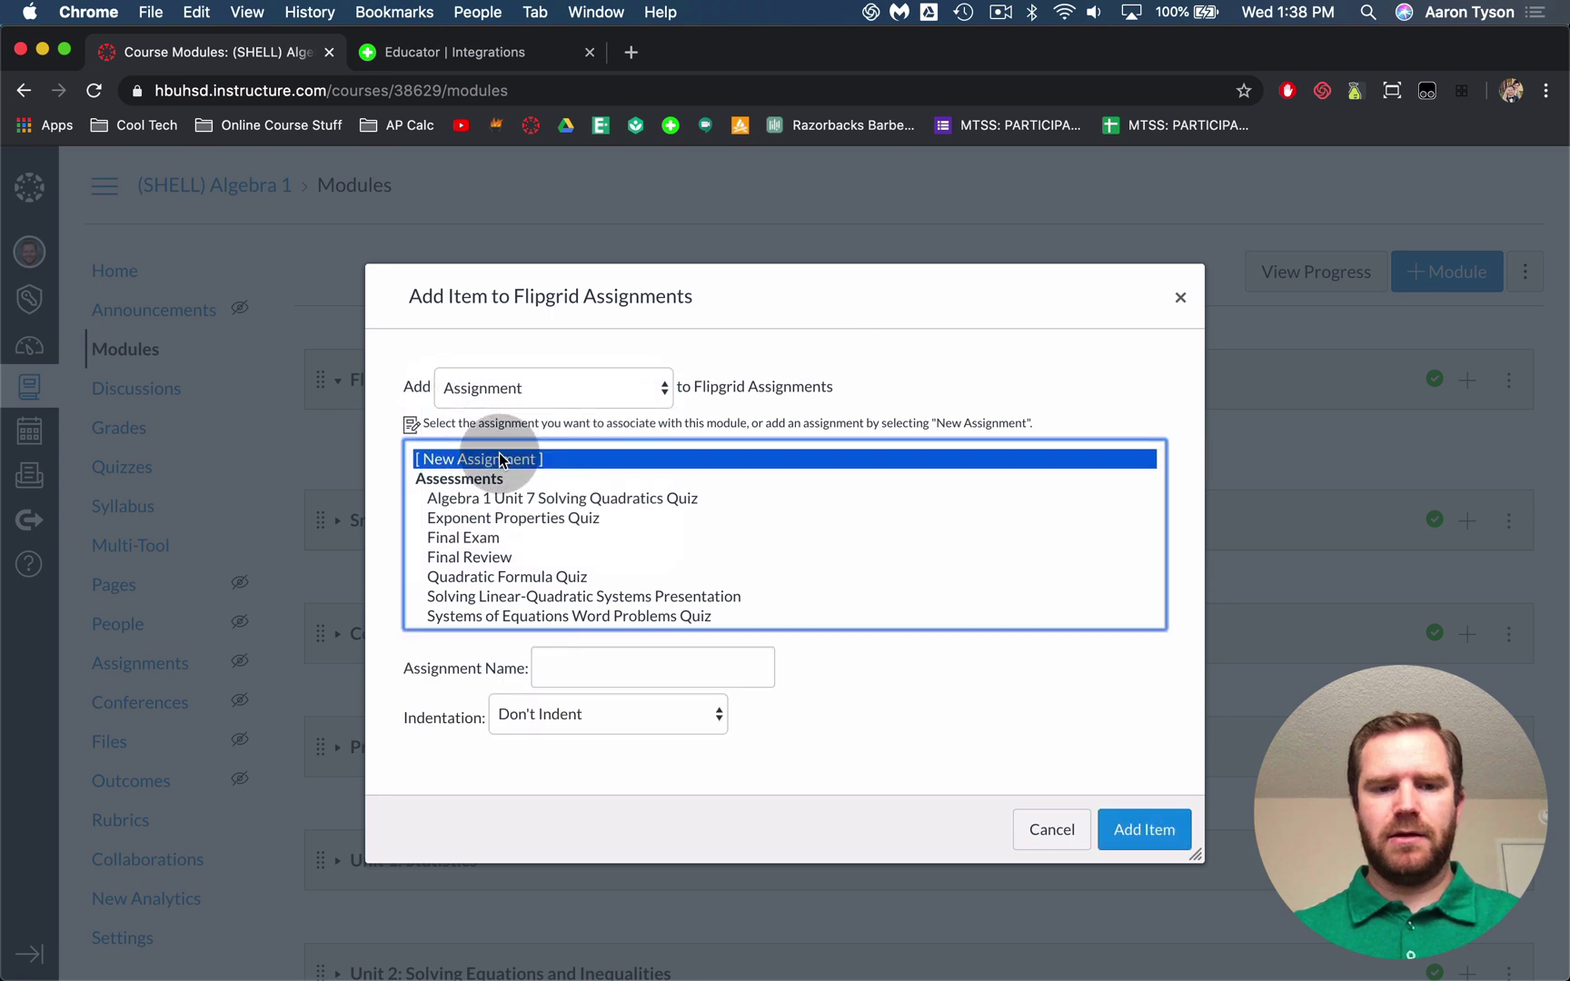
pyautogui.click(608, 666)
pyautogui.write('Fli')
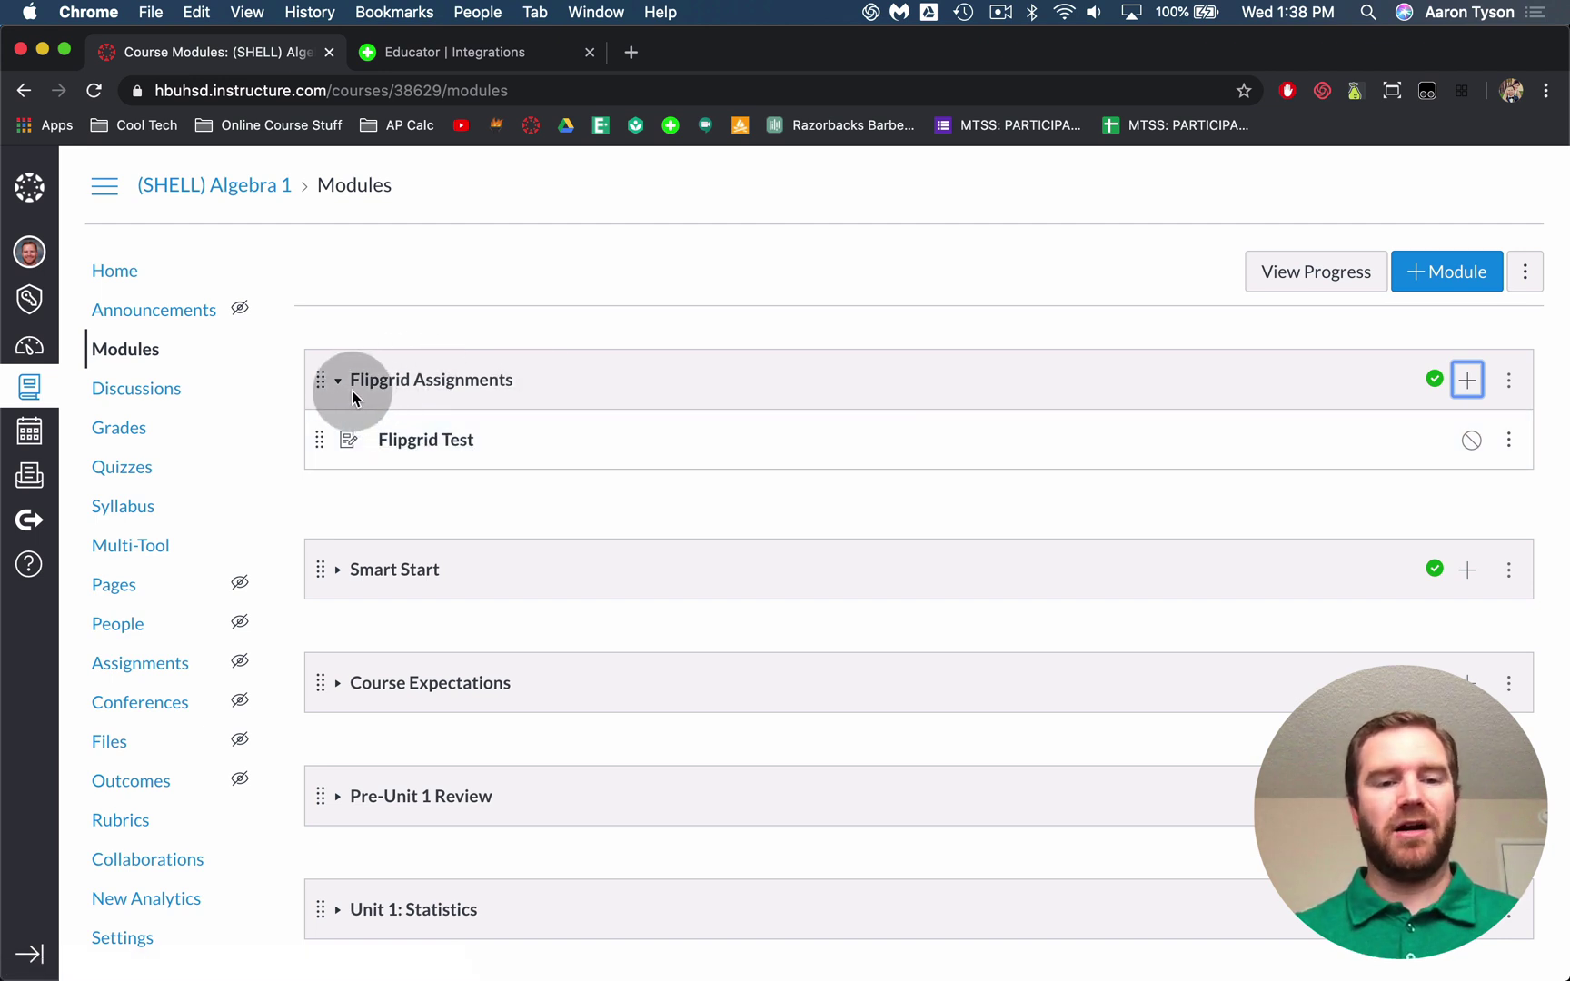
# Open the Flipgrid Test assignment in edit mode.
pyautogui.click(411, 445)
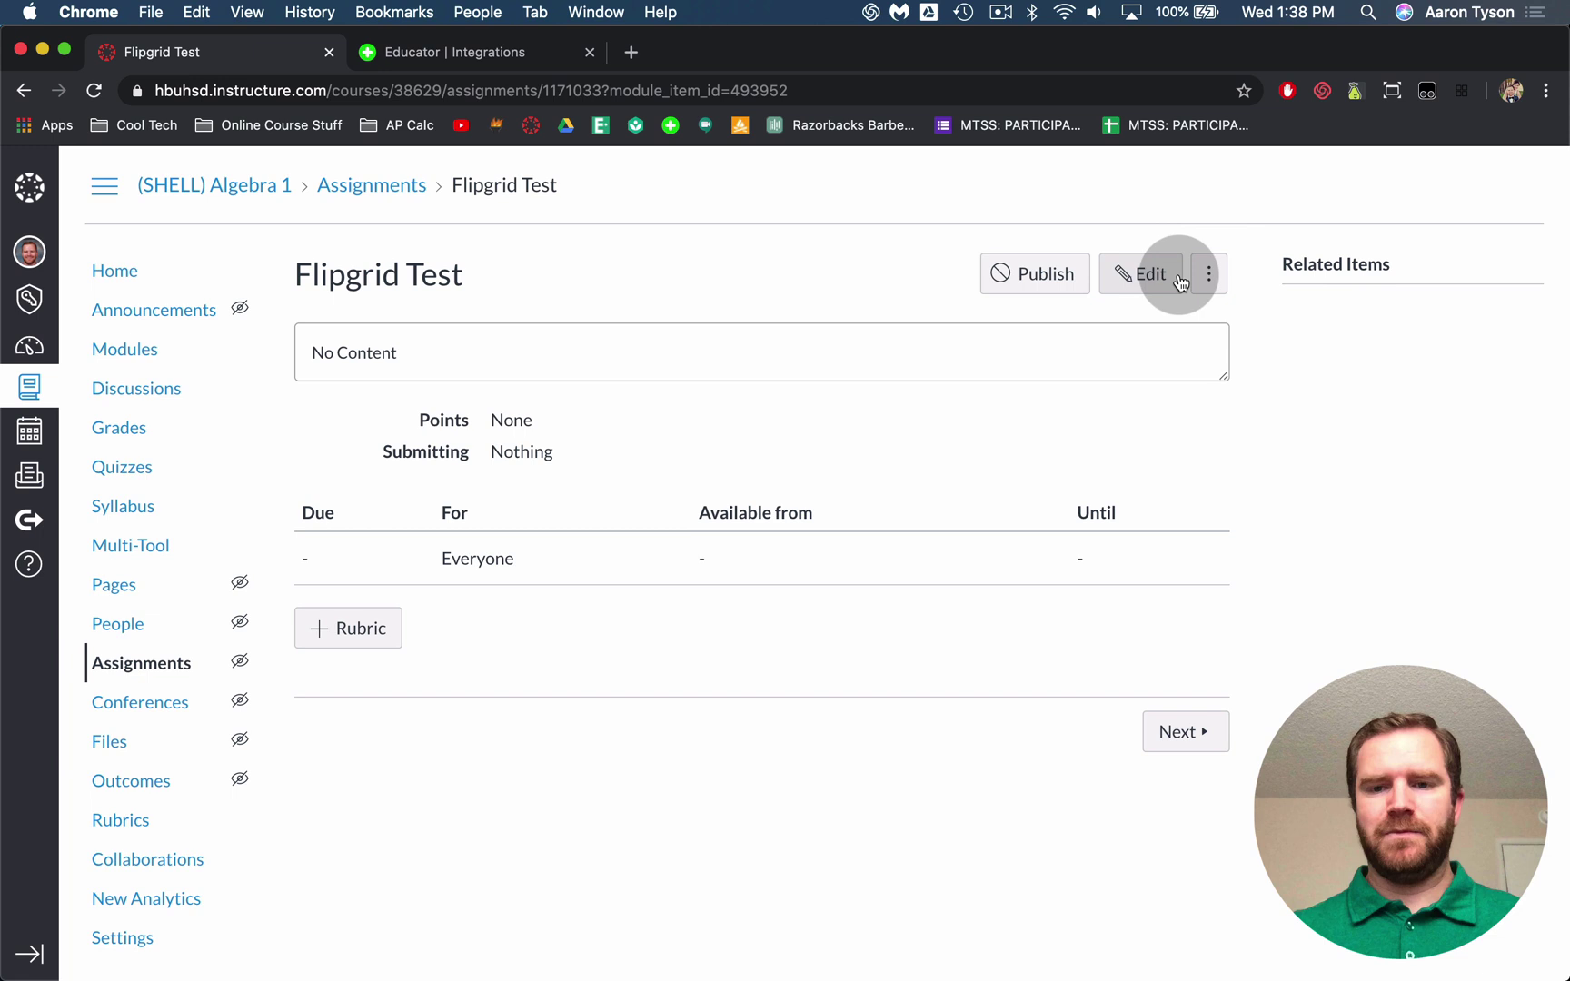
pyautogui.click(1149, 273)
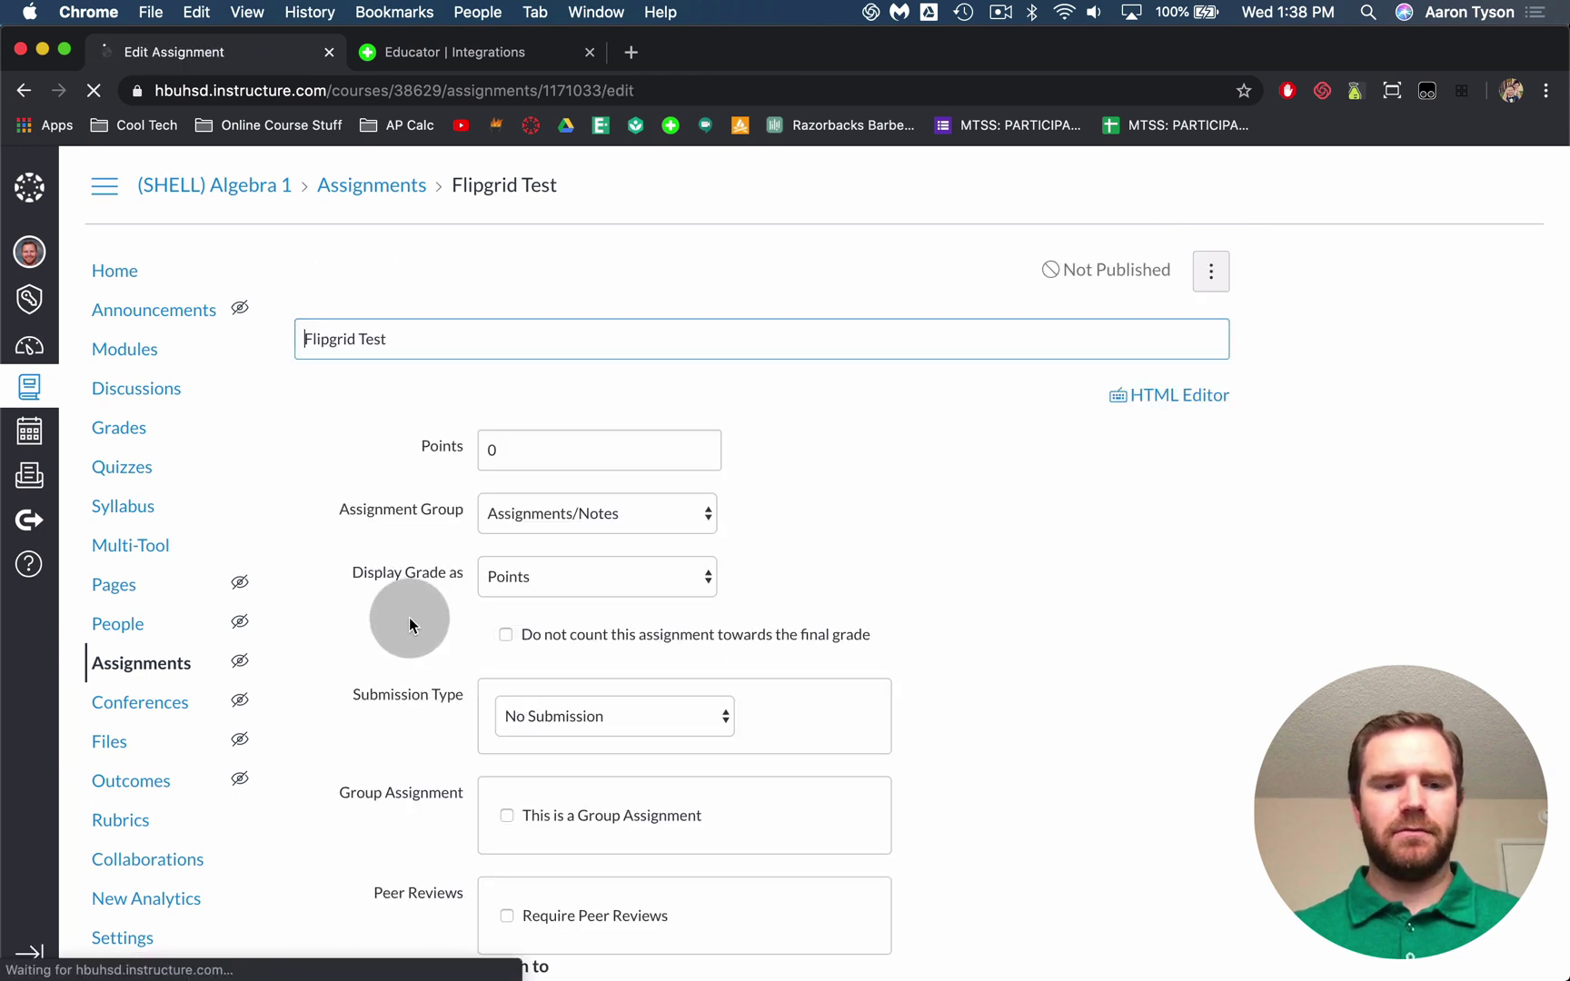
pyautogui.click(565, 586)
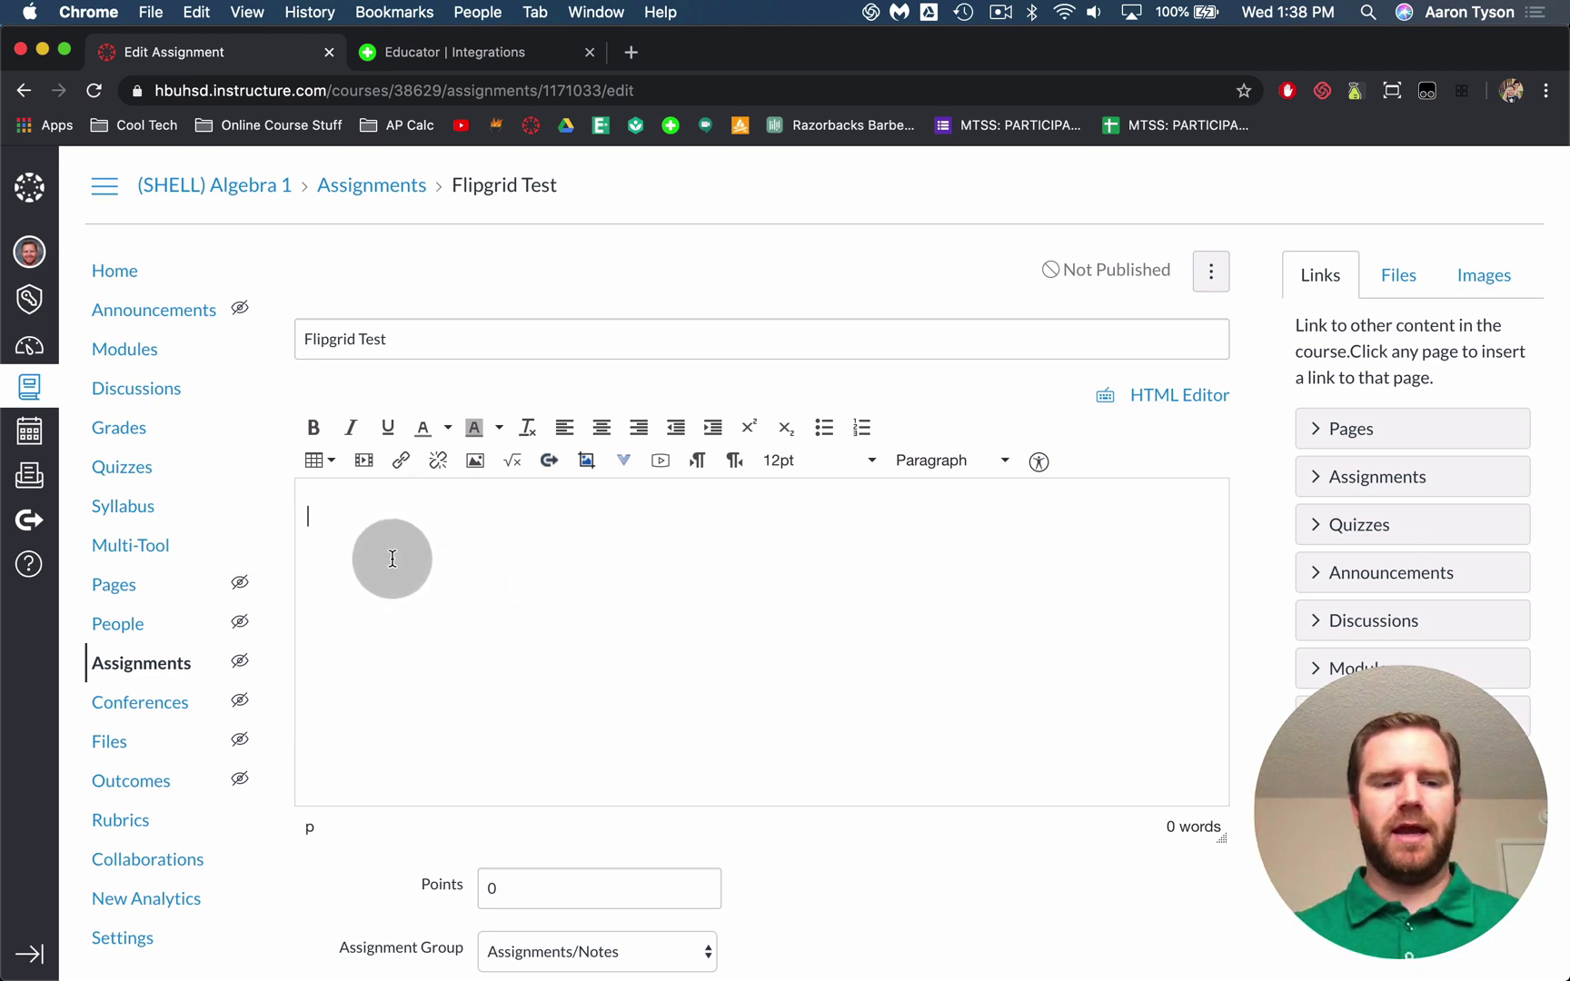
pyautogui.scroll(-3, 567, 581)
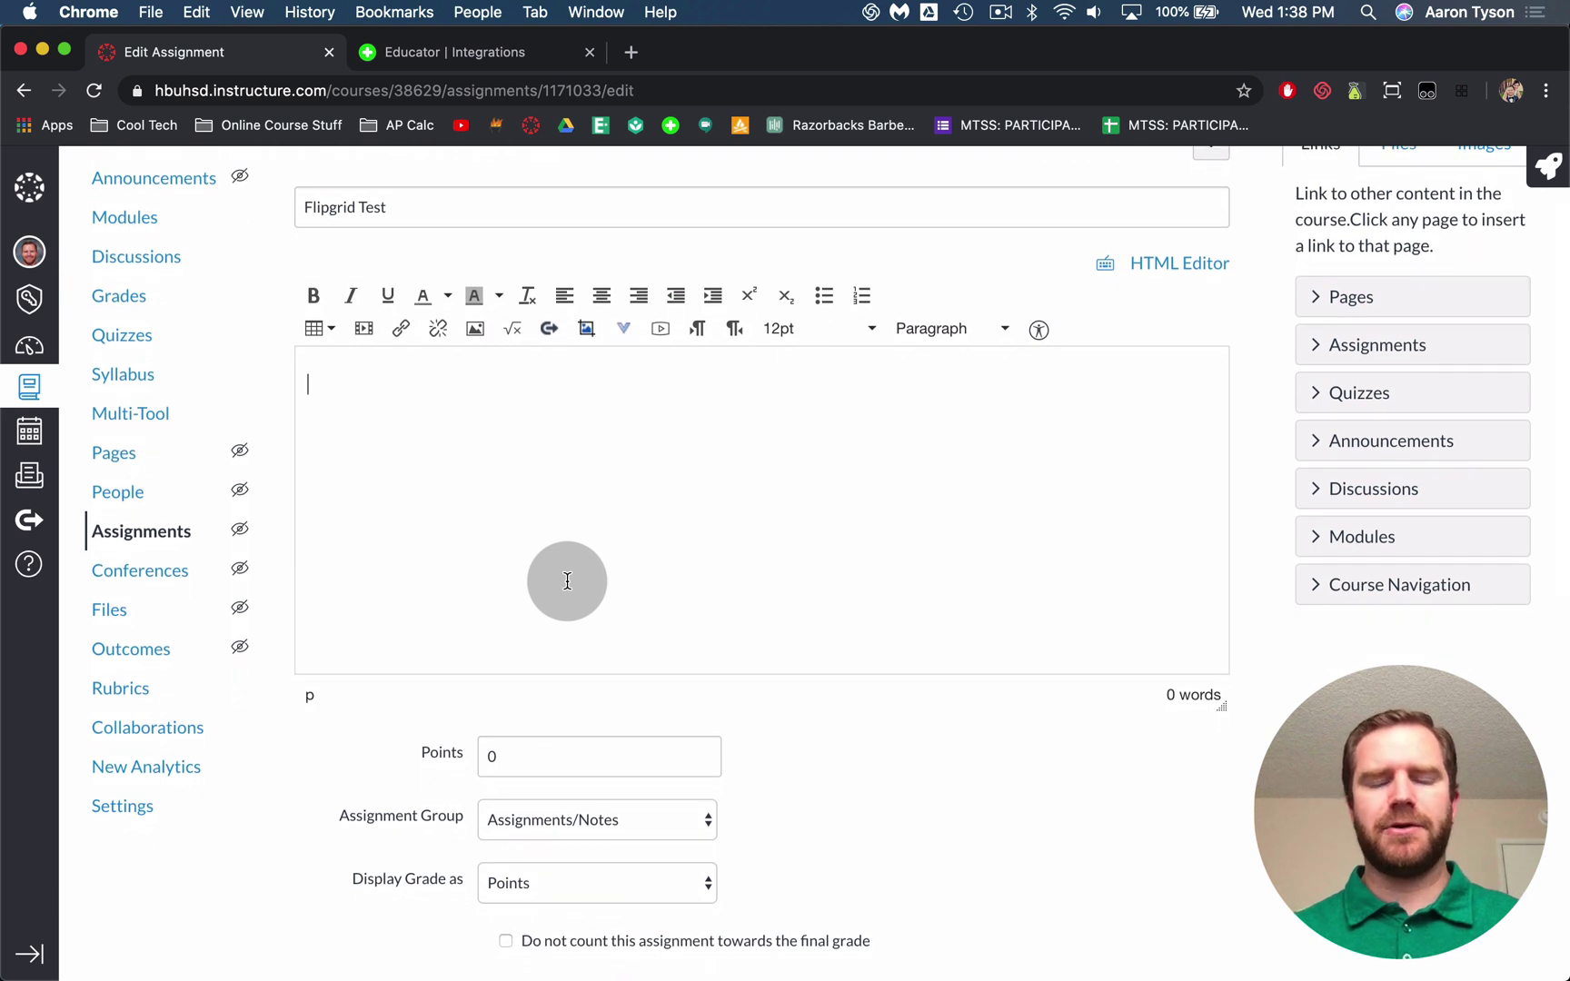
pyautogui.scroll(-3, 567, 580)
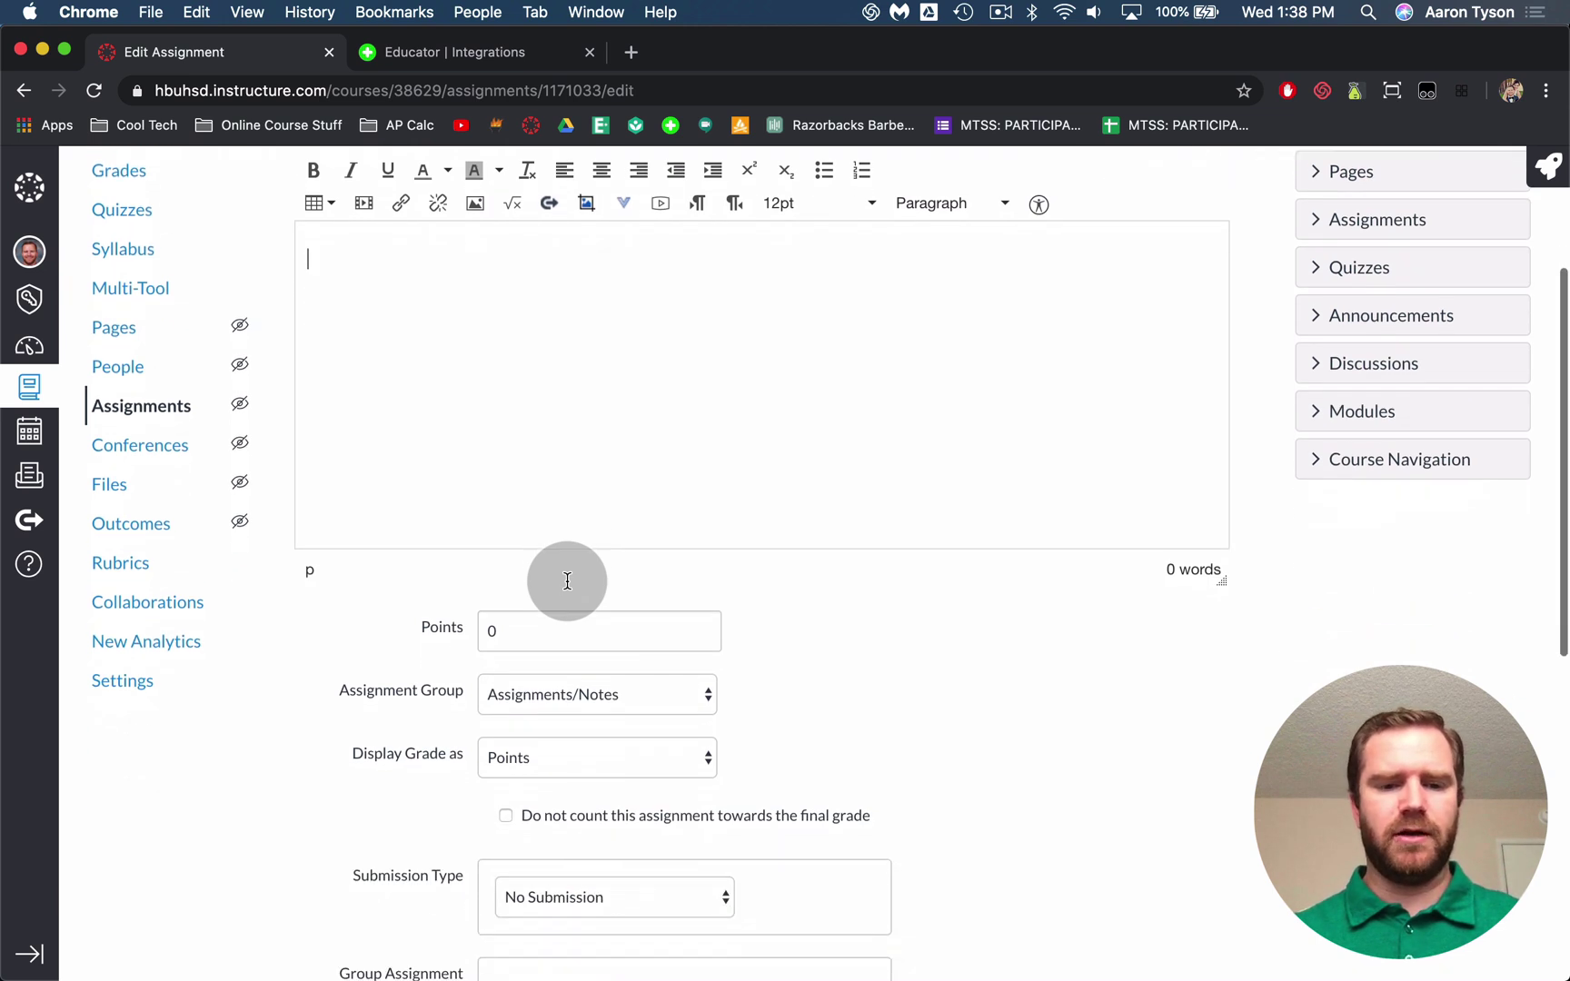
# Set points to 10, keep the Assignments/Notes group, and choose External Tool submission.
pyautogui.write('1')
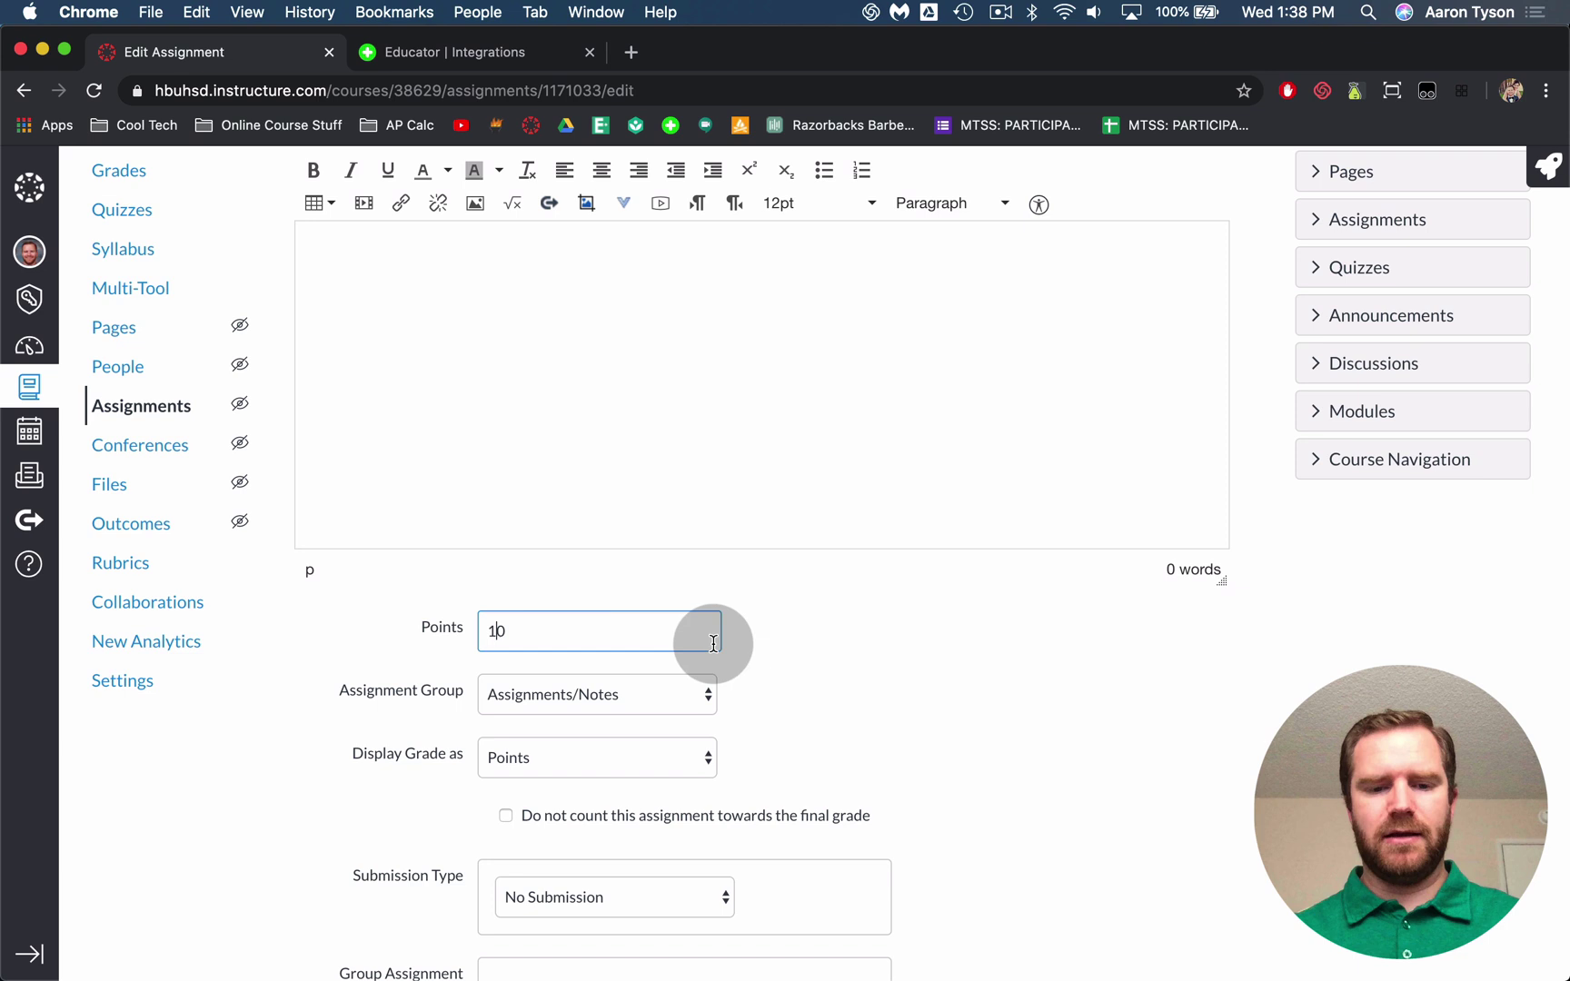
pyautogui.click(893, 695)
pyautogui.click(604, 702)
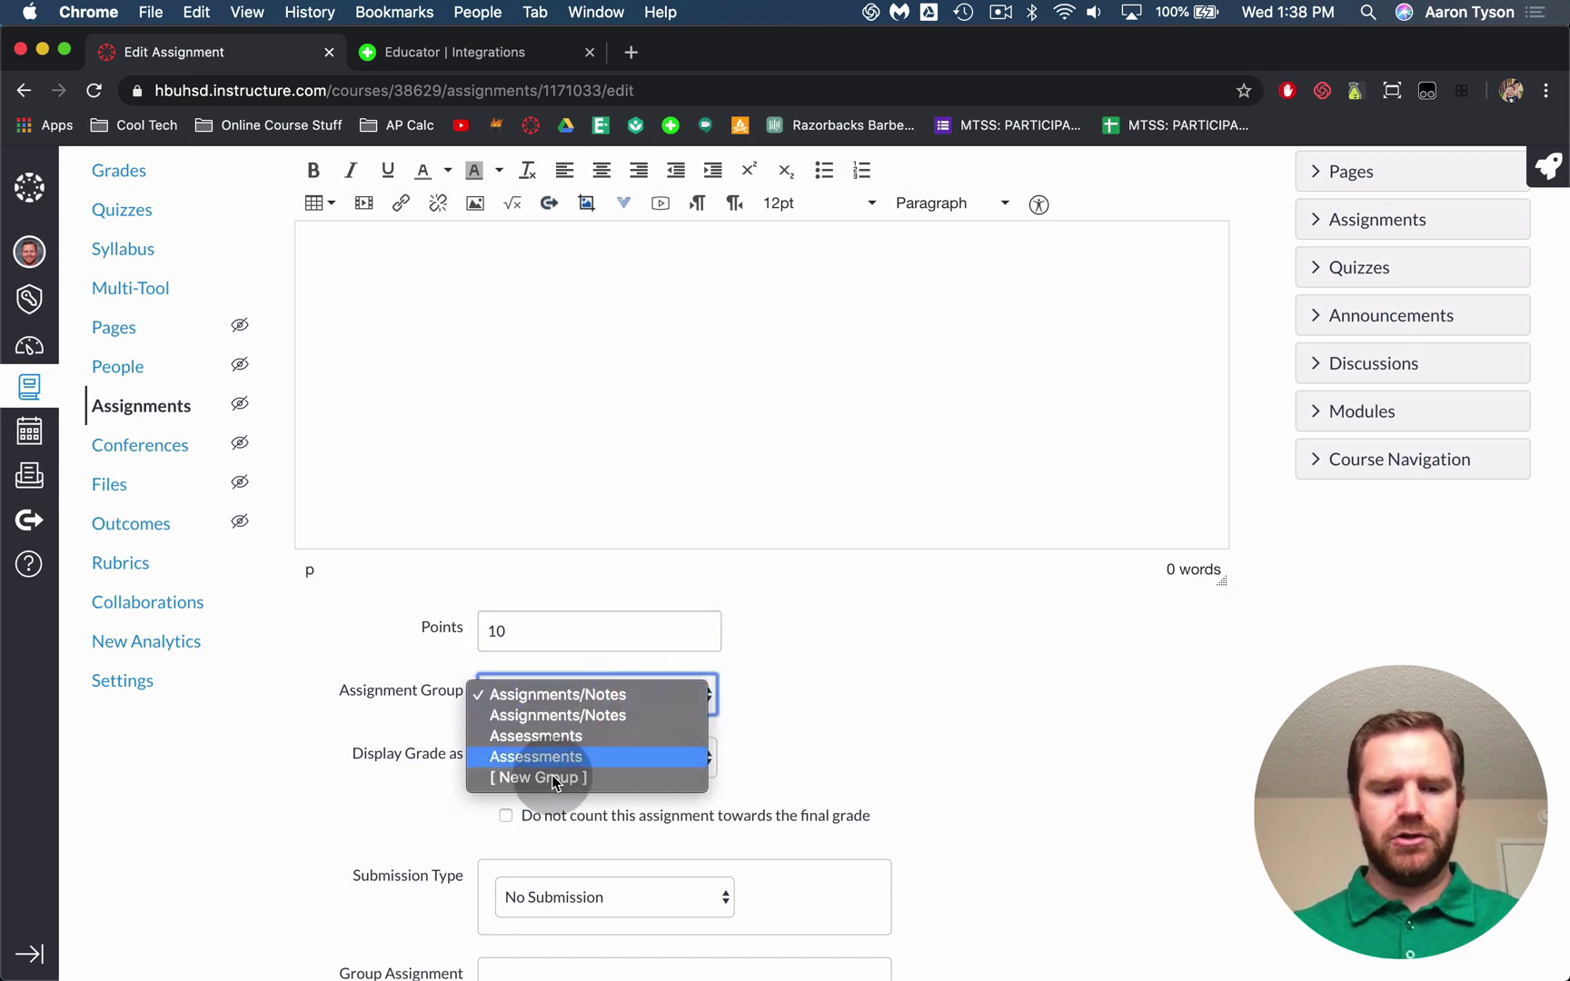
pyautogui.click(886, 654)
pyautogui.scroll(-6, 691, 724)
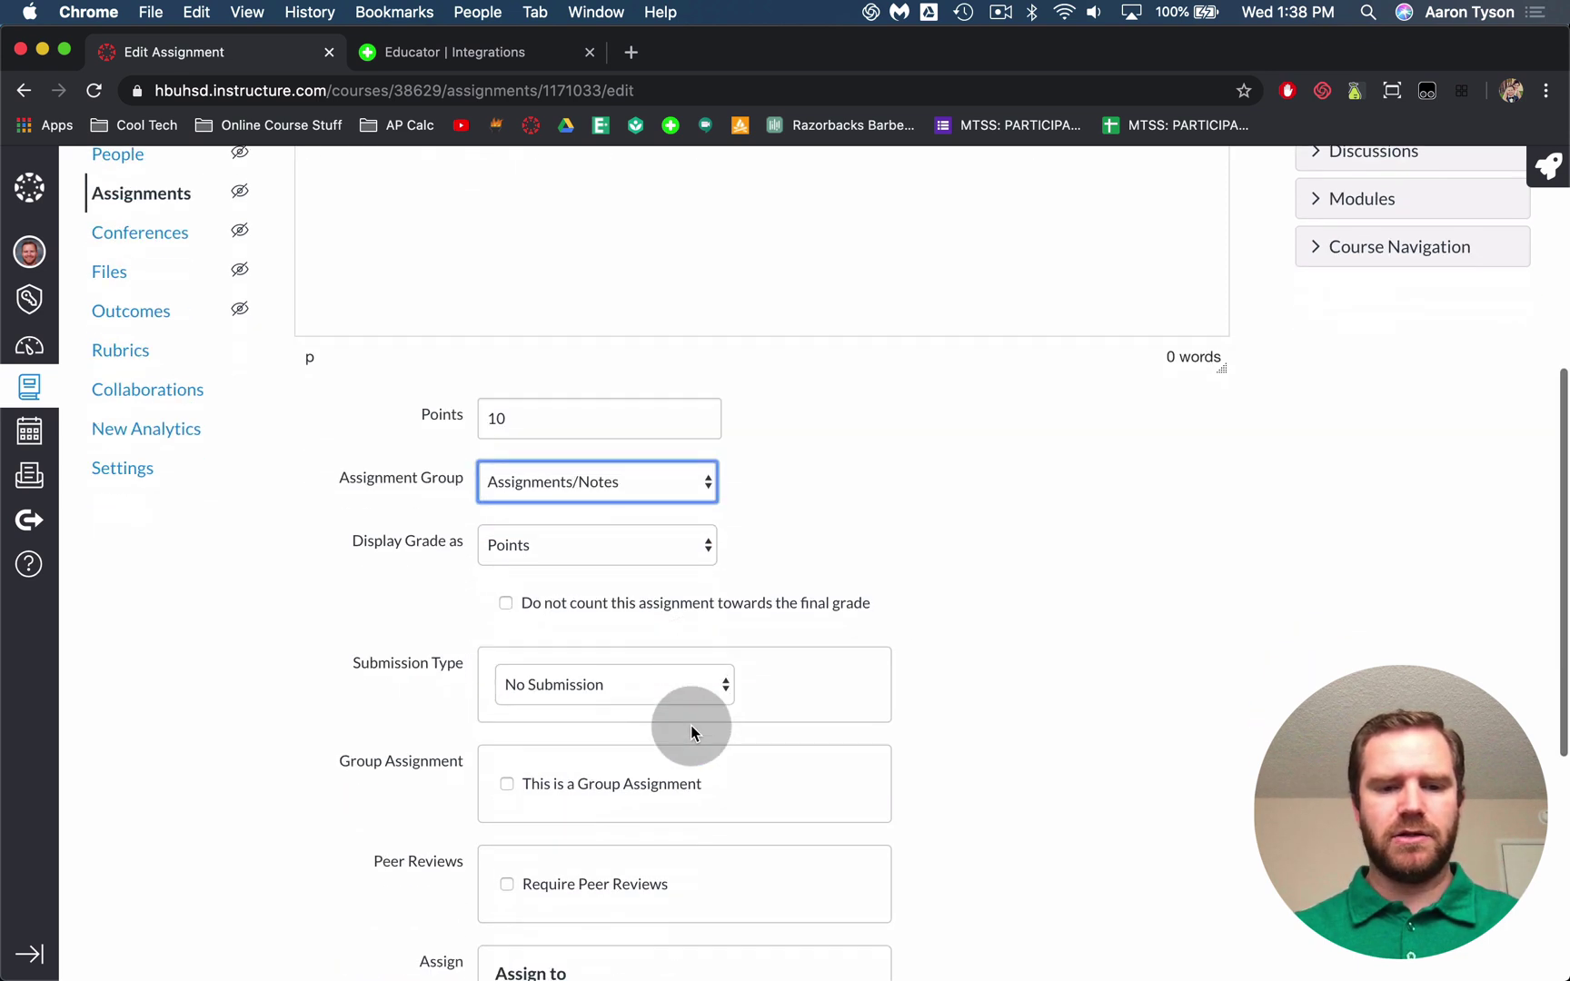
pyautogui.scroll(-2, 903, 585)
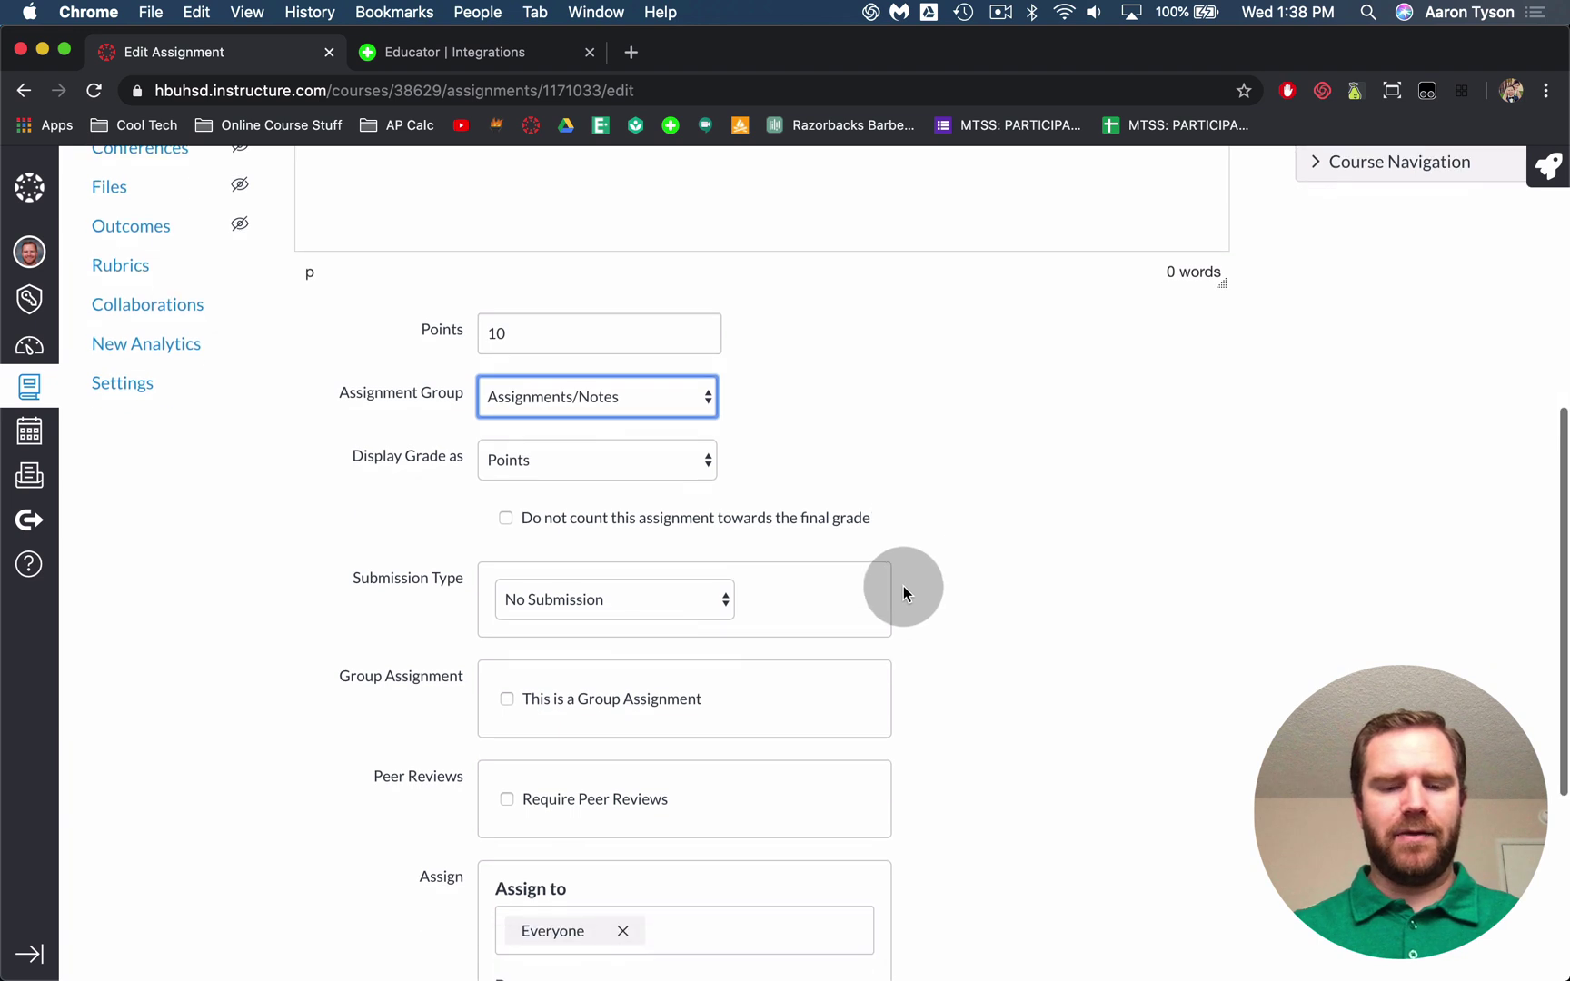
pyautogui.click(580, 602)
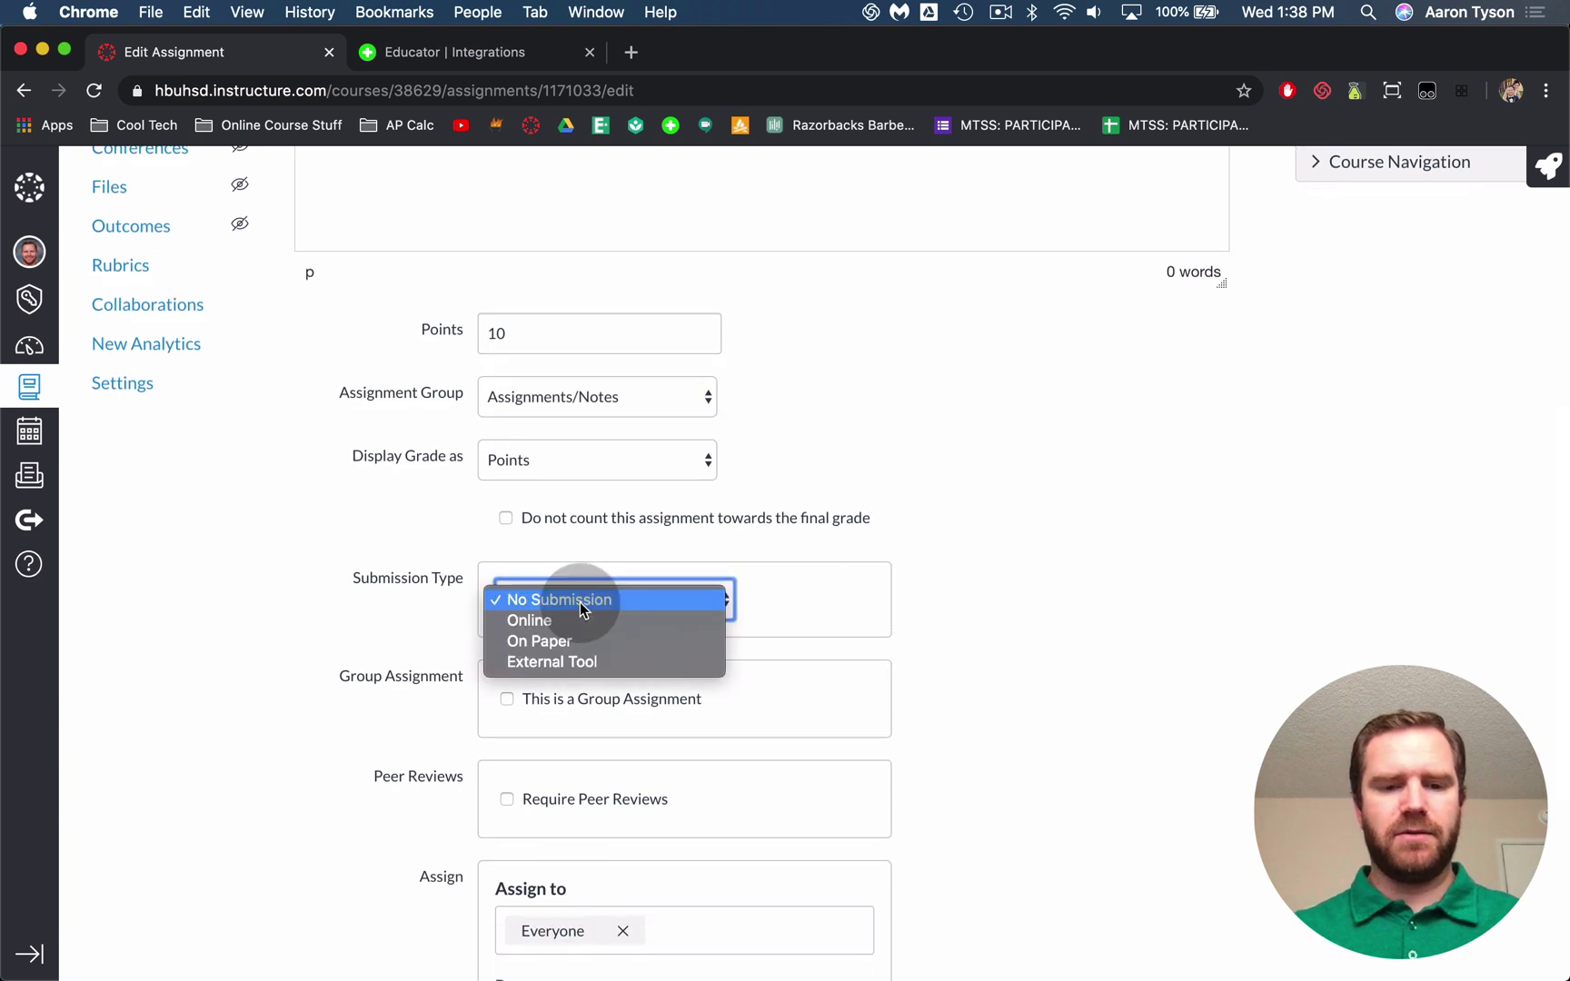
pyautogui.click(554, 659)
# Link the assignment to the Flipgrid external tool.
pyautogui.scroll(-3, 717, 680)
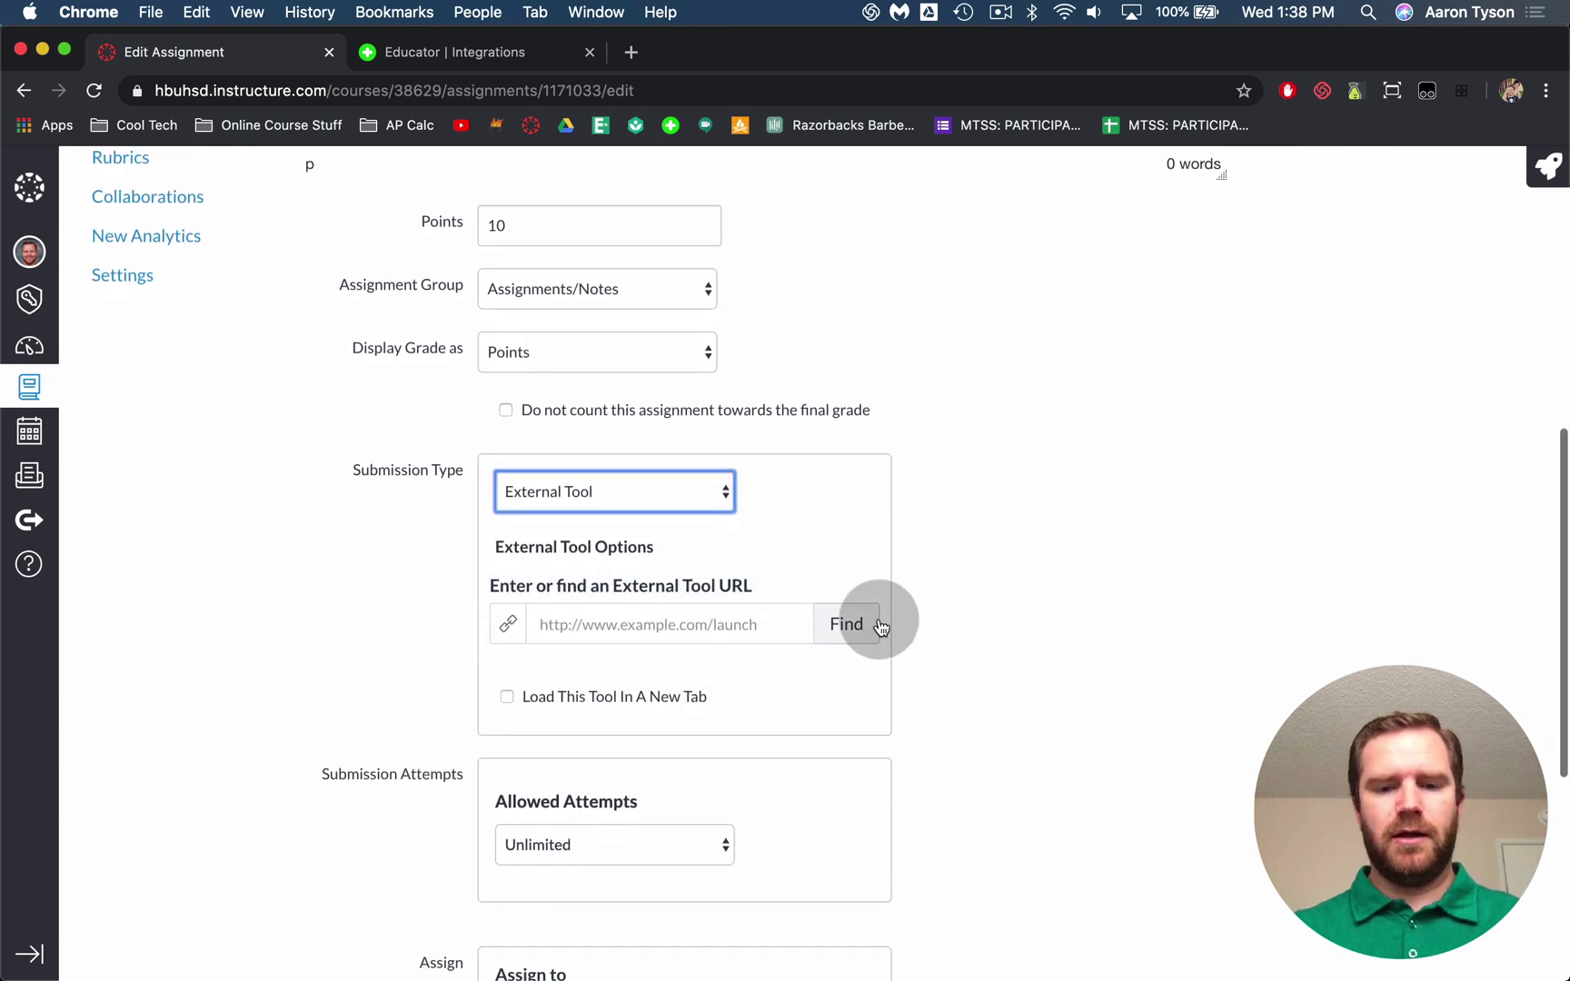
pyautogui.click(850, 623)
pyautogui.scroll(-10, 708, 614)
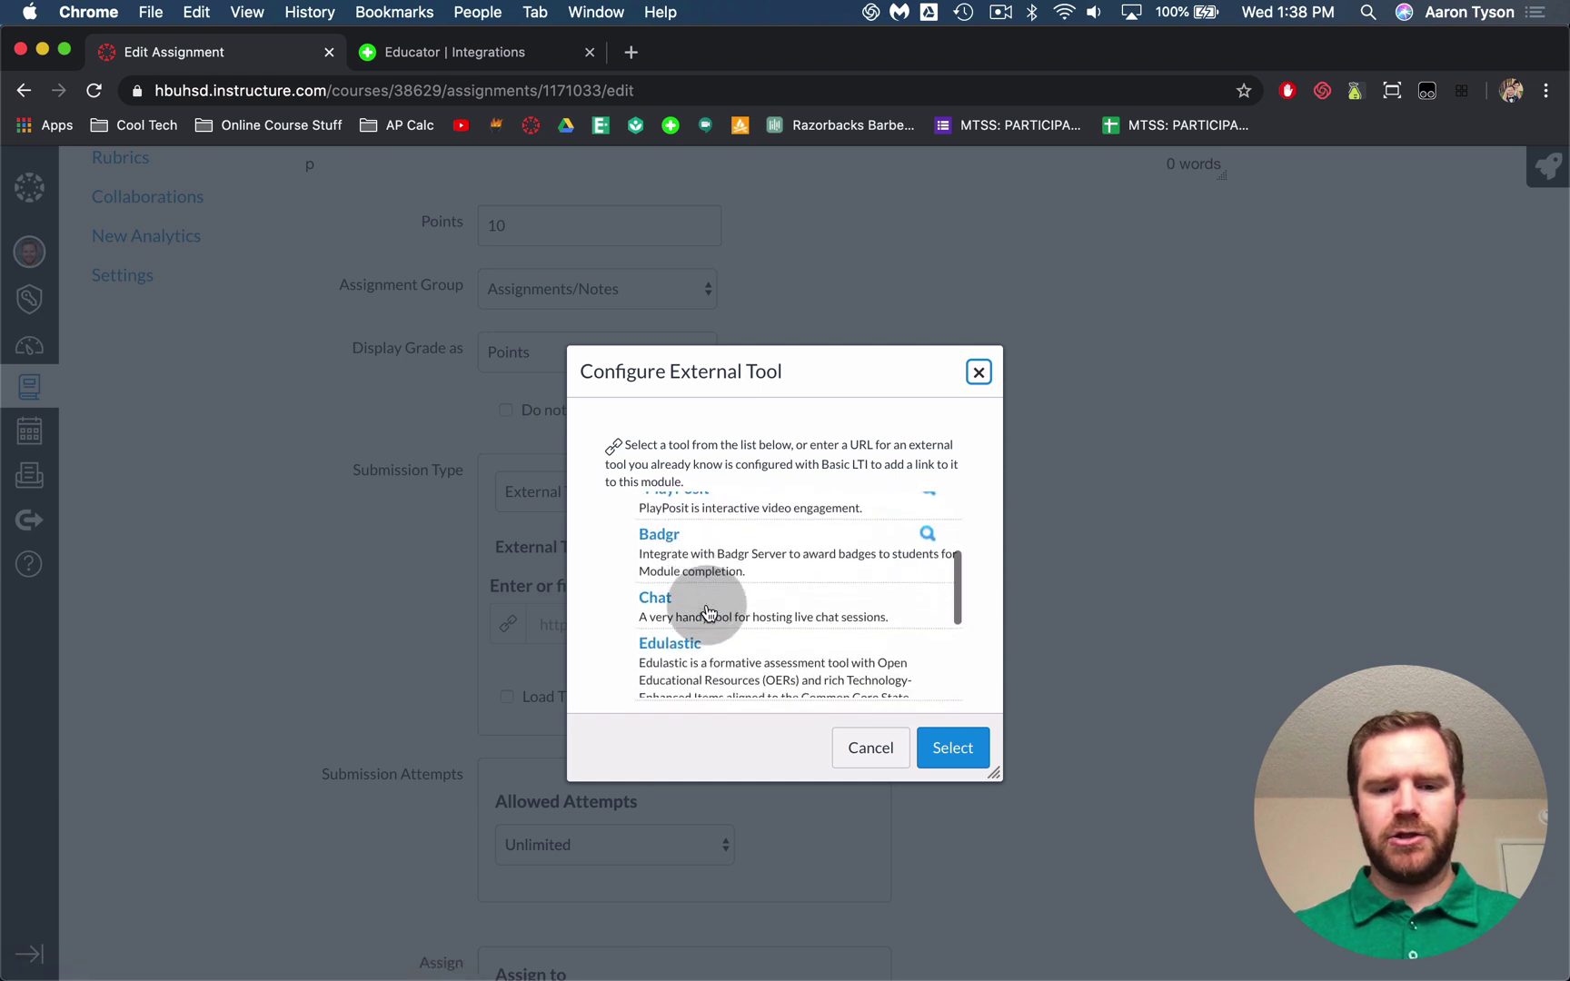
pyautogui.click(667, 556)
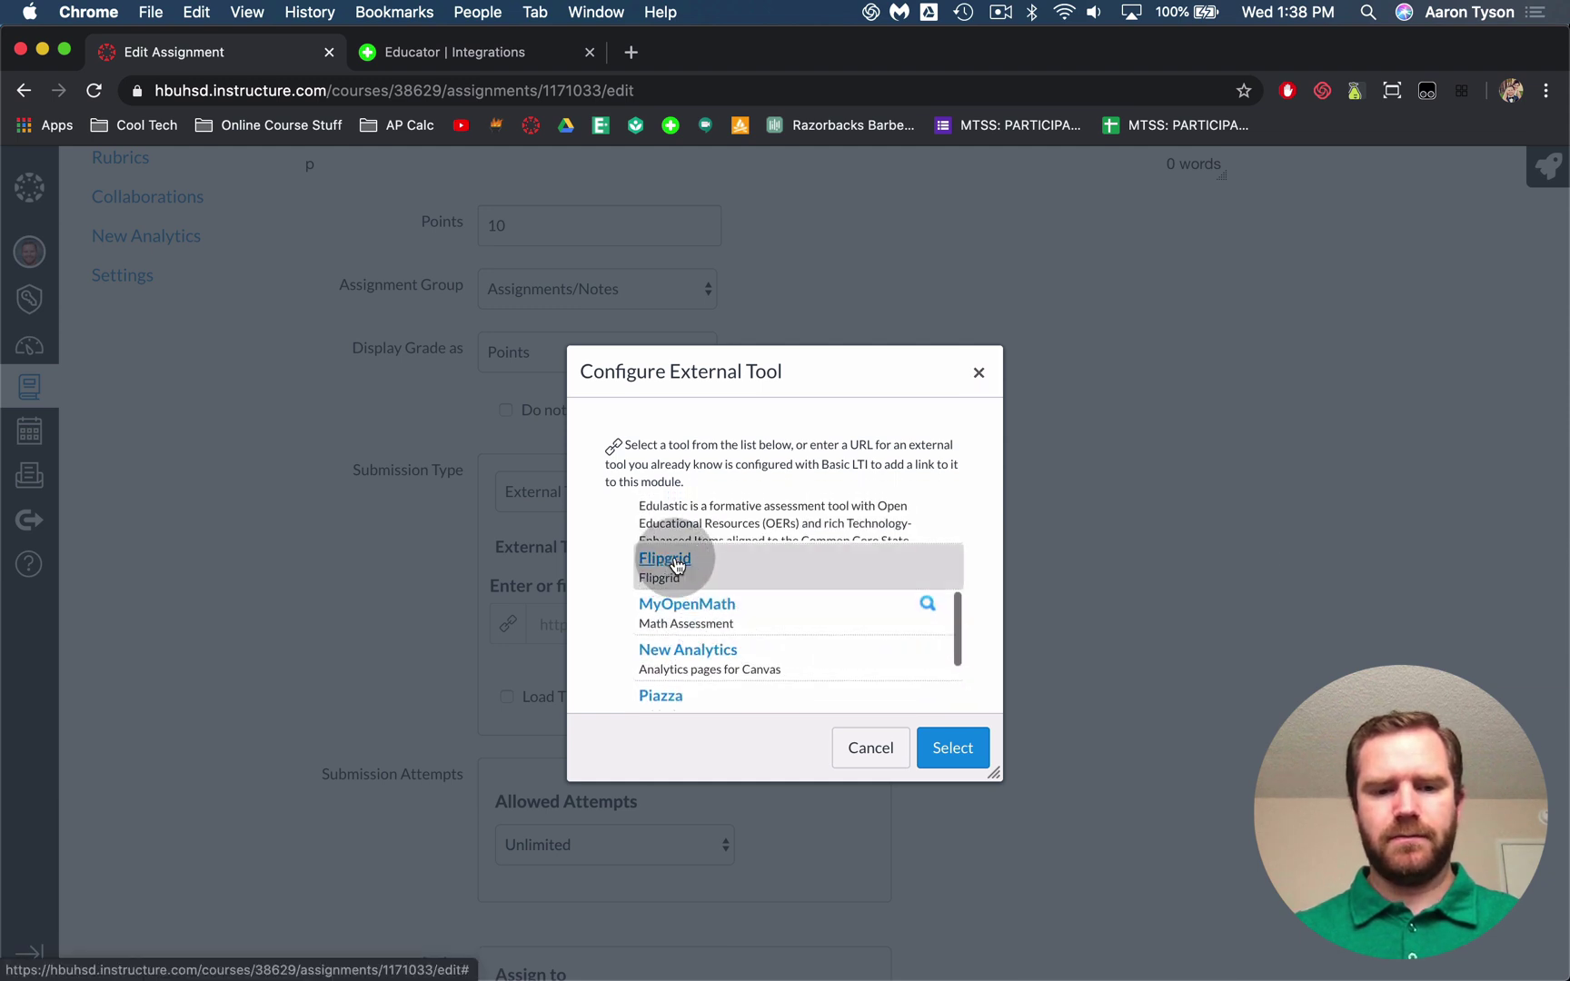
pyautogui.click(955, 746)
# Set the due date to Thu May 14, 2020 at 11:59pm and save the assignment.
pyautogui.scroll(-5, 728, 724)
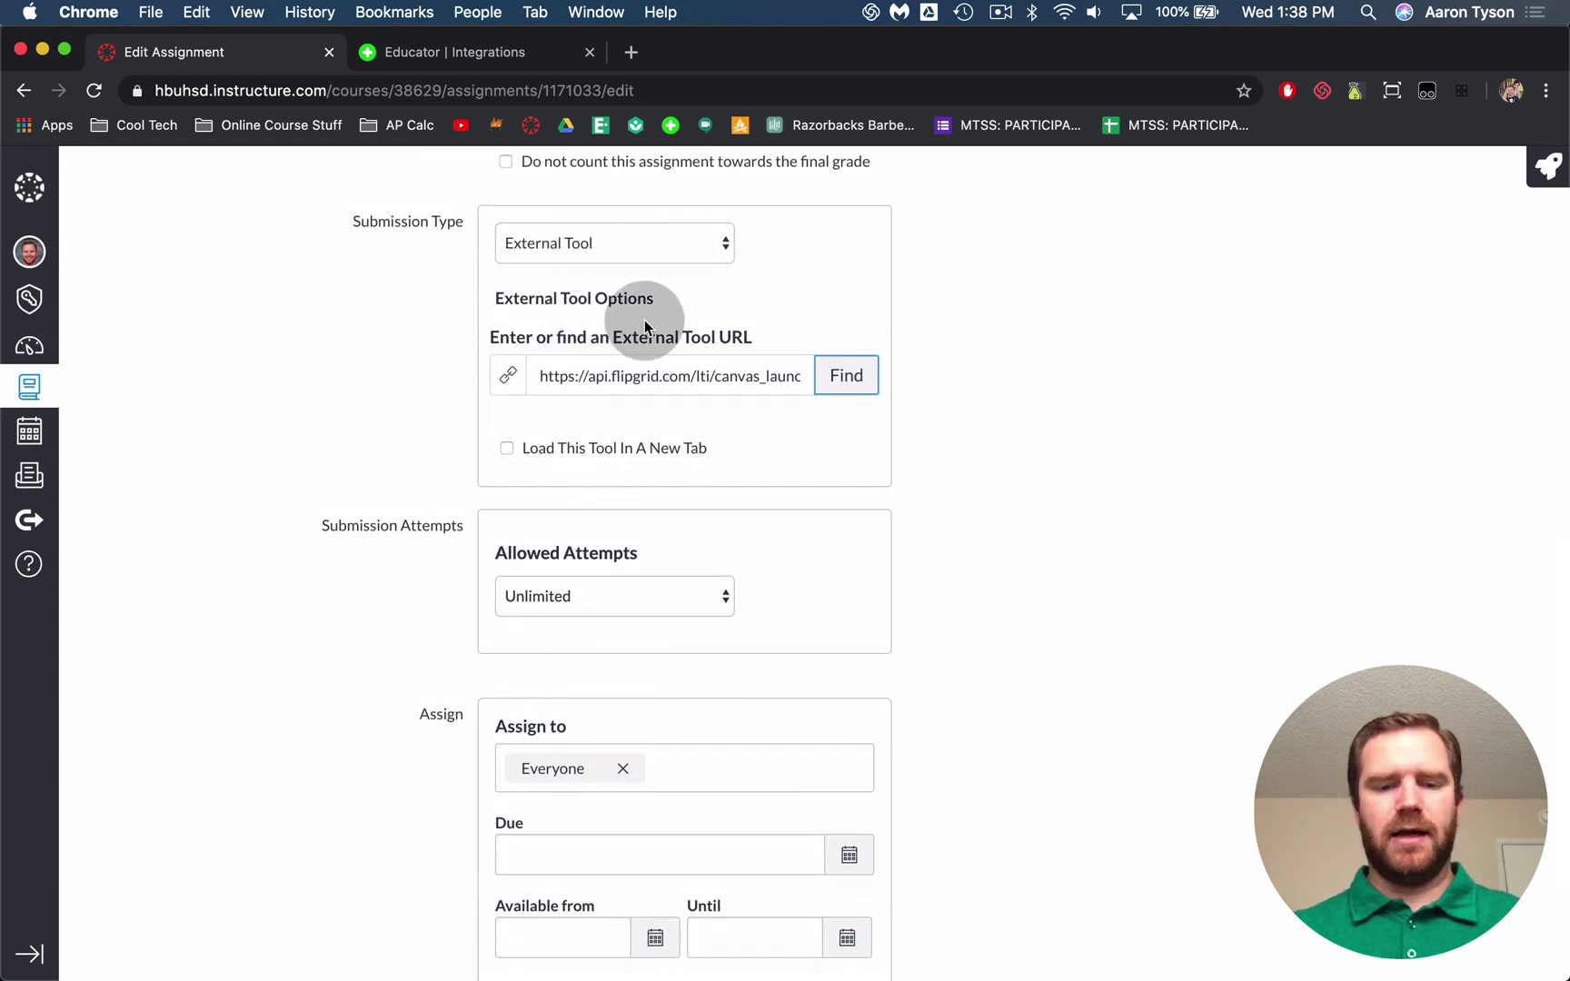
pyautogui.scroll(-5, 652, 311)
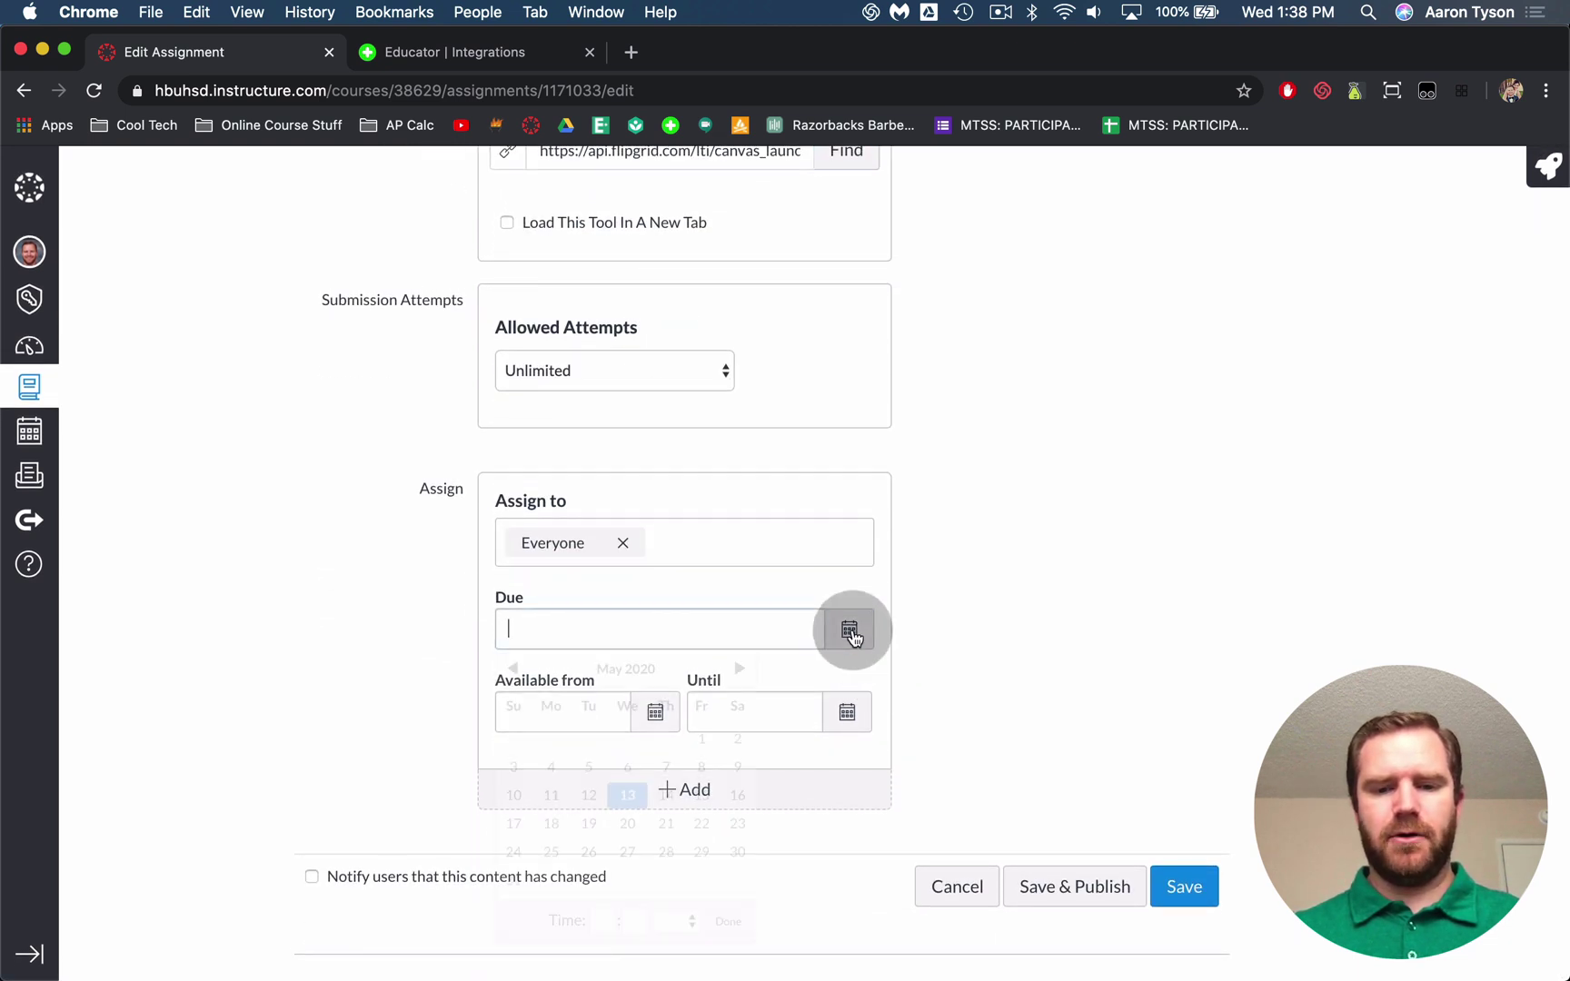
pyautogui.click(666, 795)
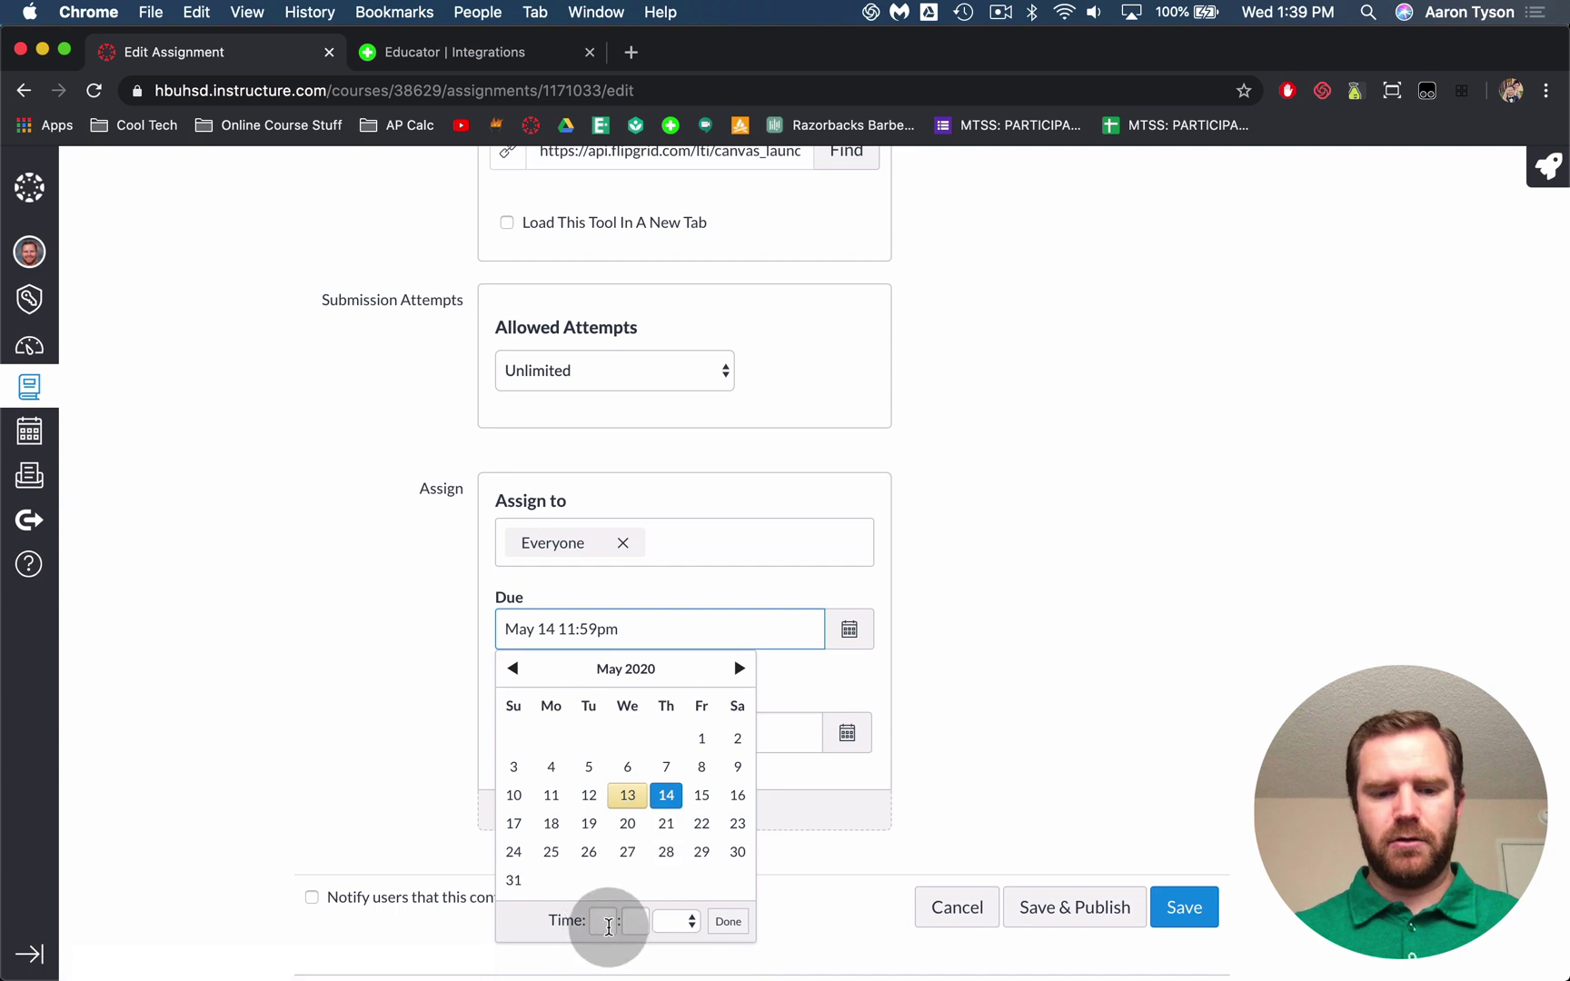
pyautogui.click(729, 921)
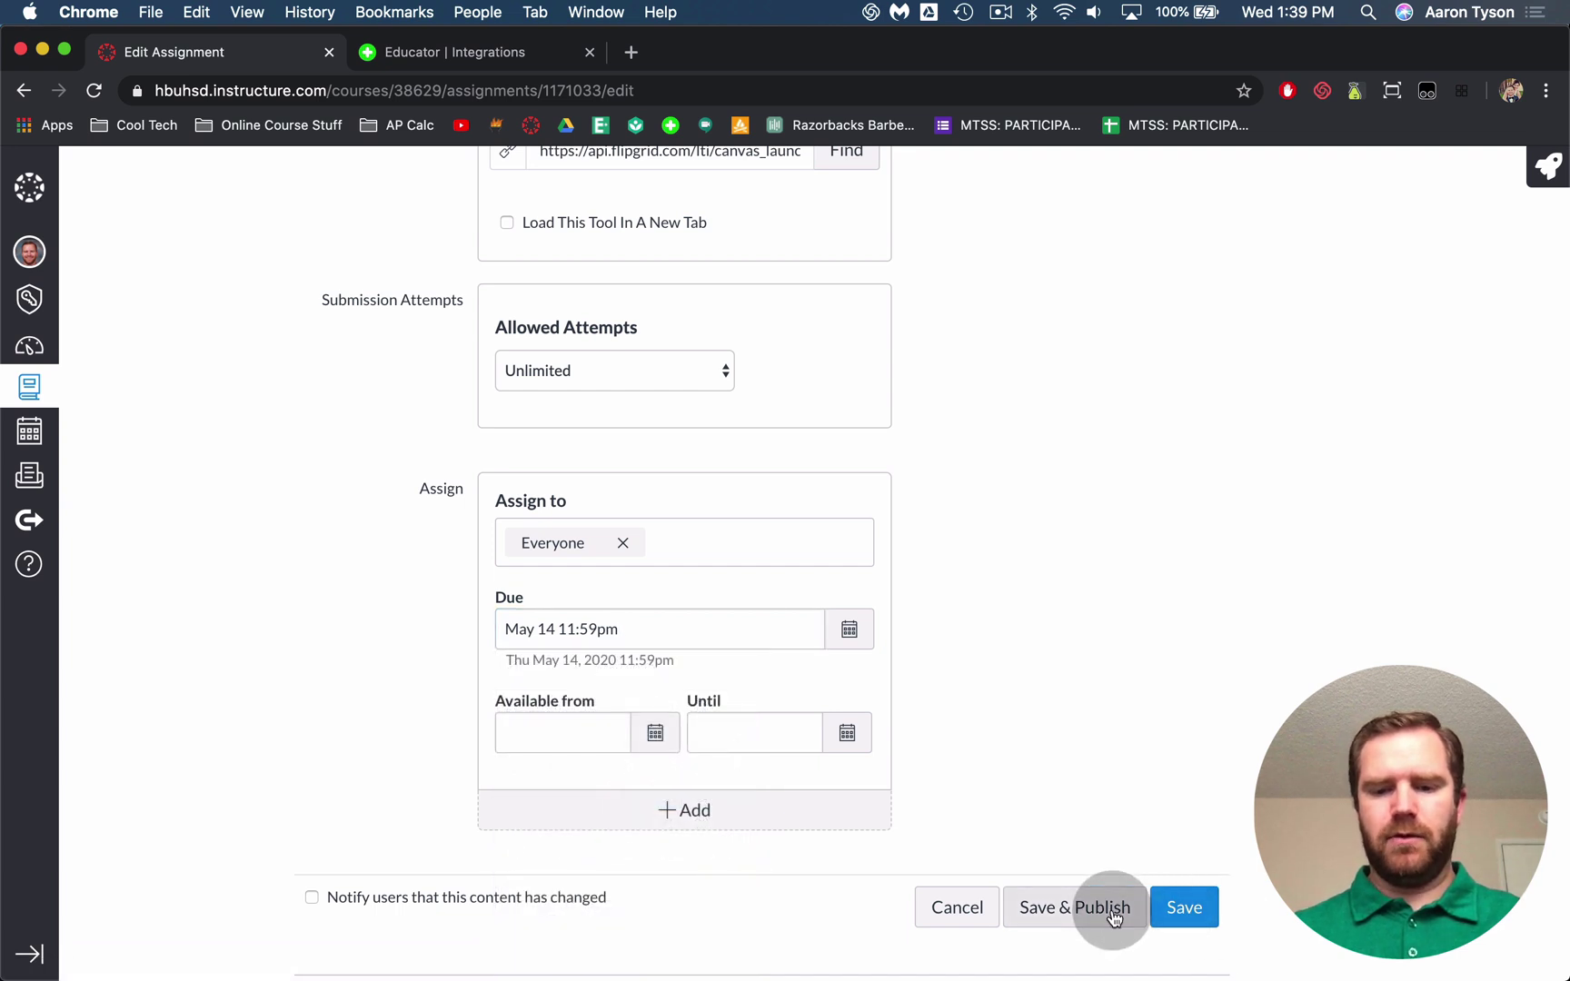
pyautogui.click(1186, 907)
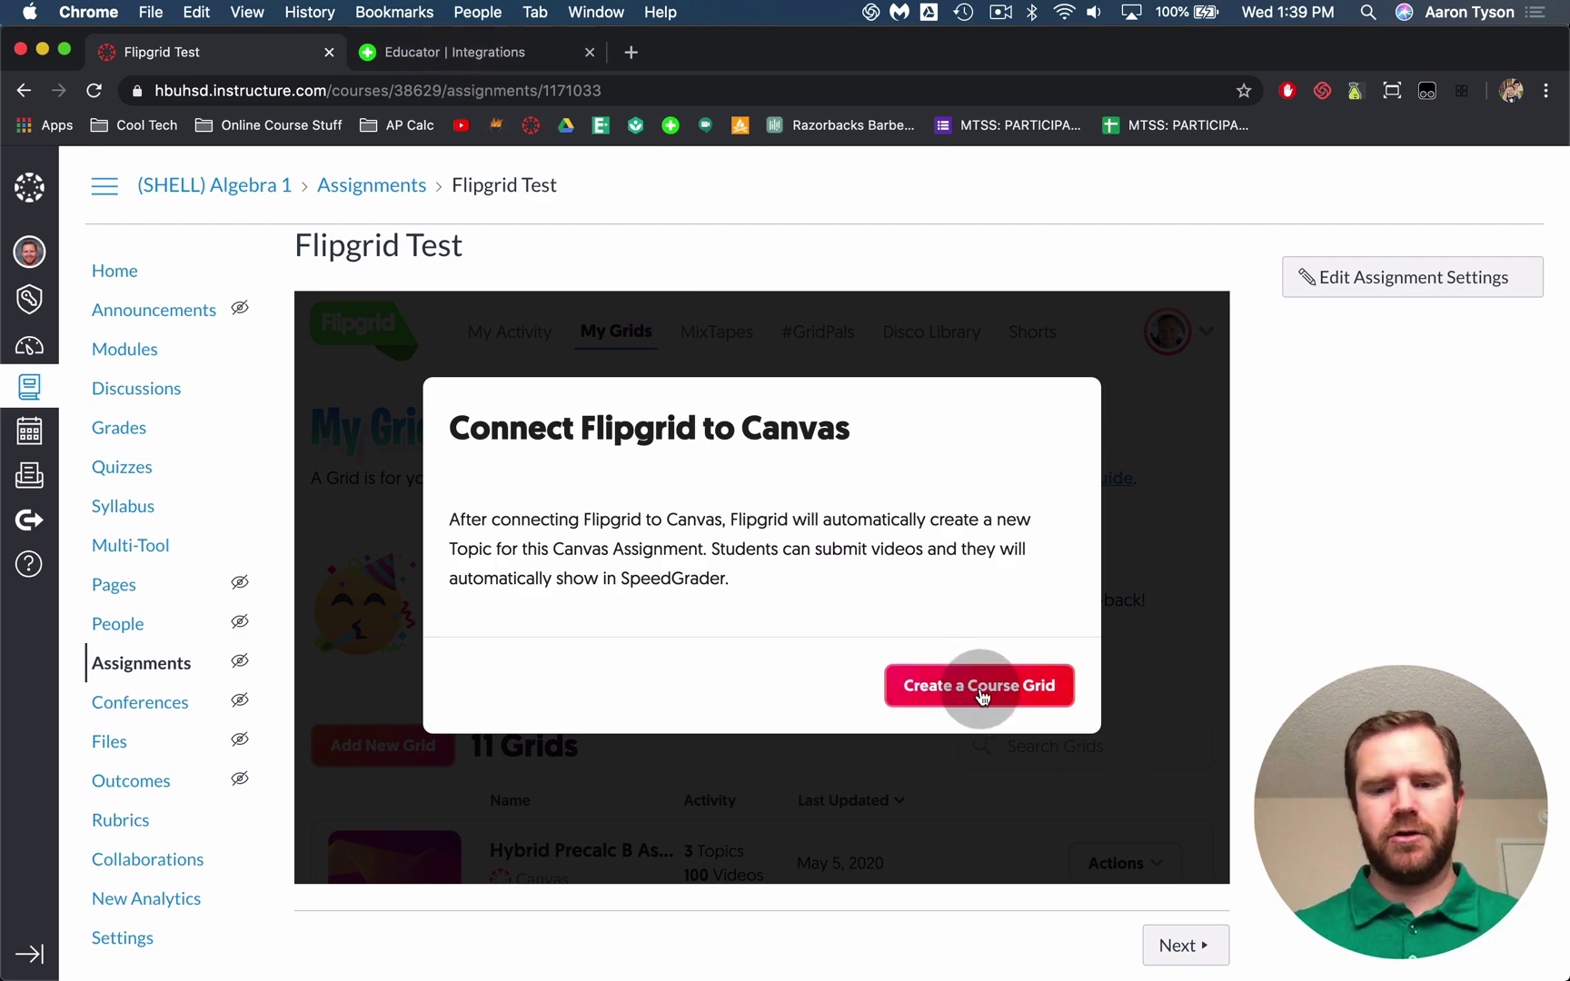
# Create an Algebra 1 course grid to connect Flipgrid with Canvas.
pyautogui.click(980, 688)
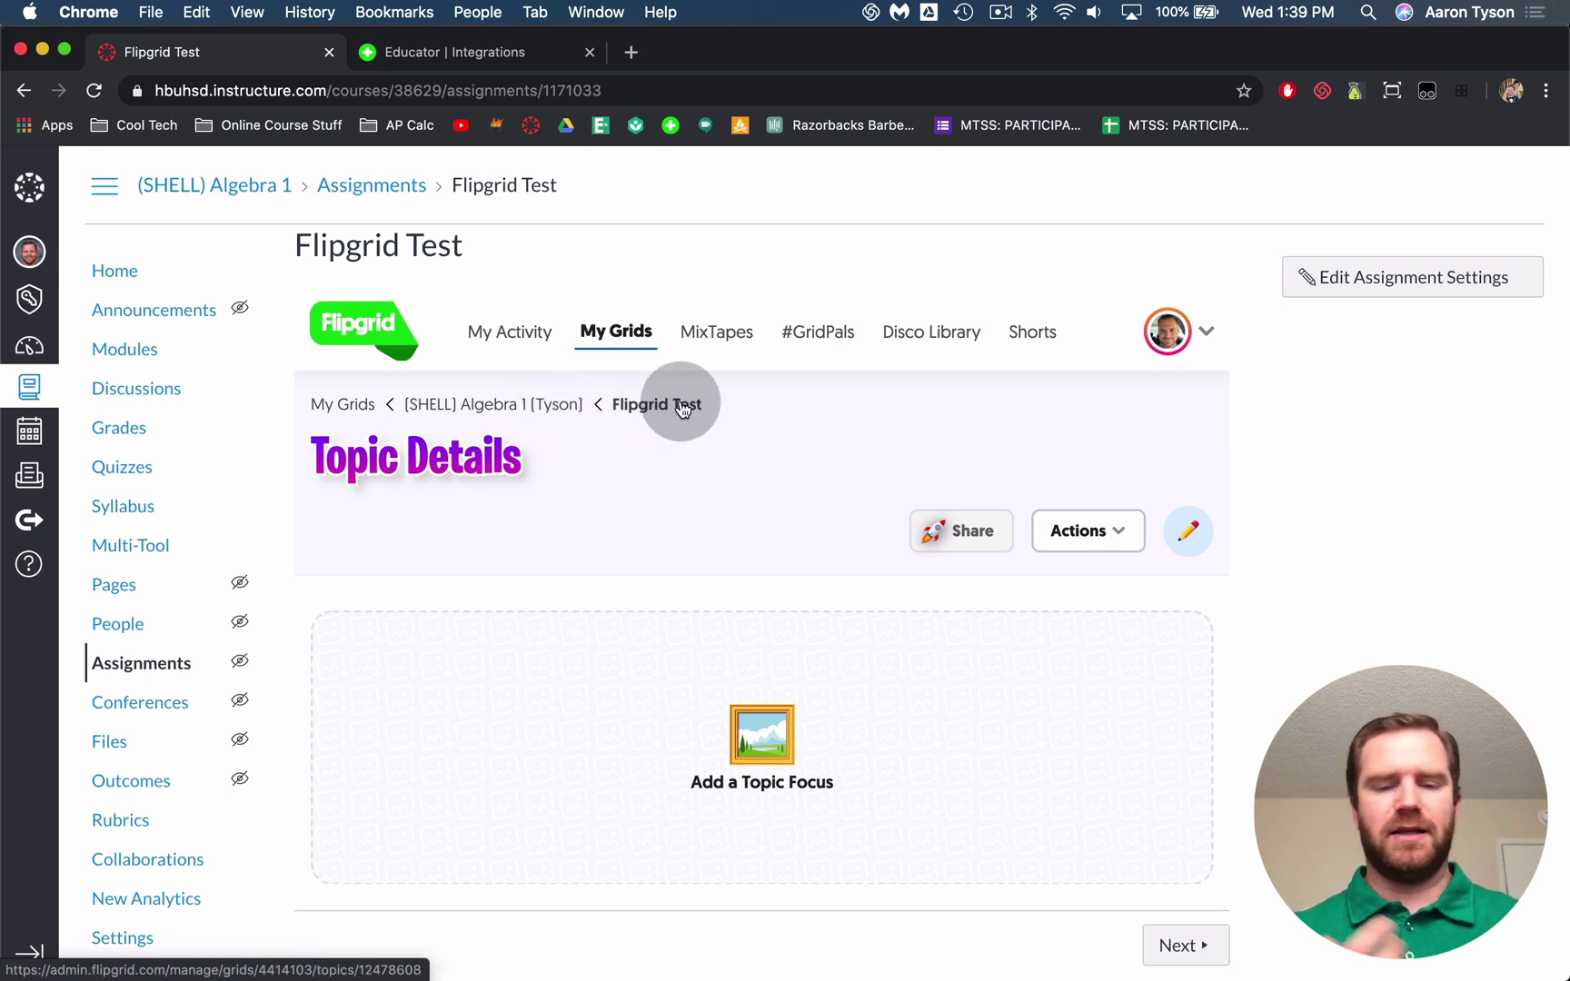
# Open the Flipgrid Test topic's Update Topic form via Add a Topic Focus and review its title and prompt.
pyautogui.scroll(-2, 712, 648)
pyautogui.scroll(2, 609, 480)
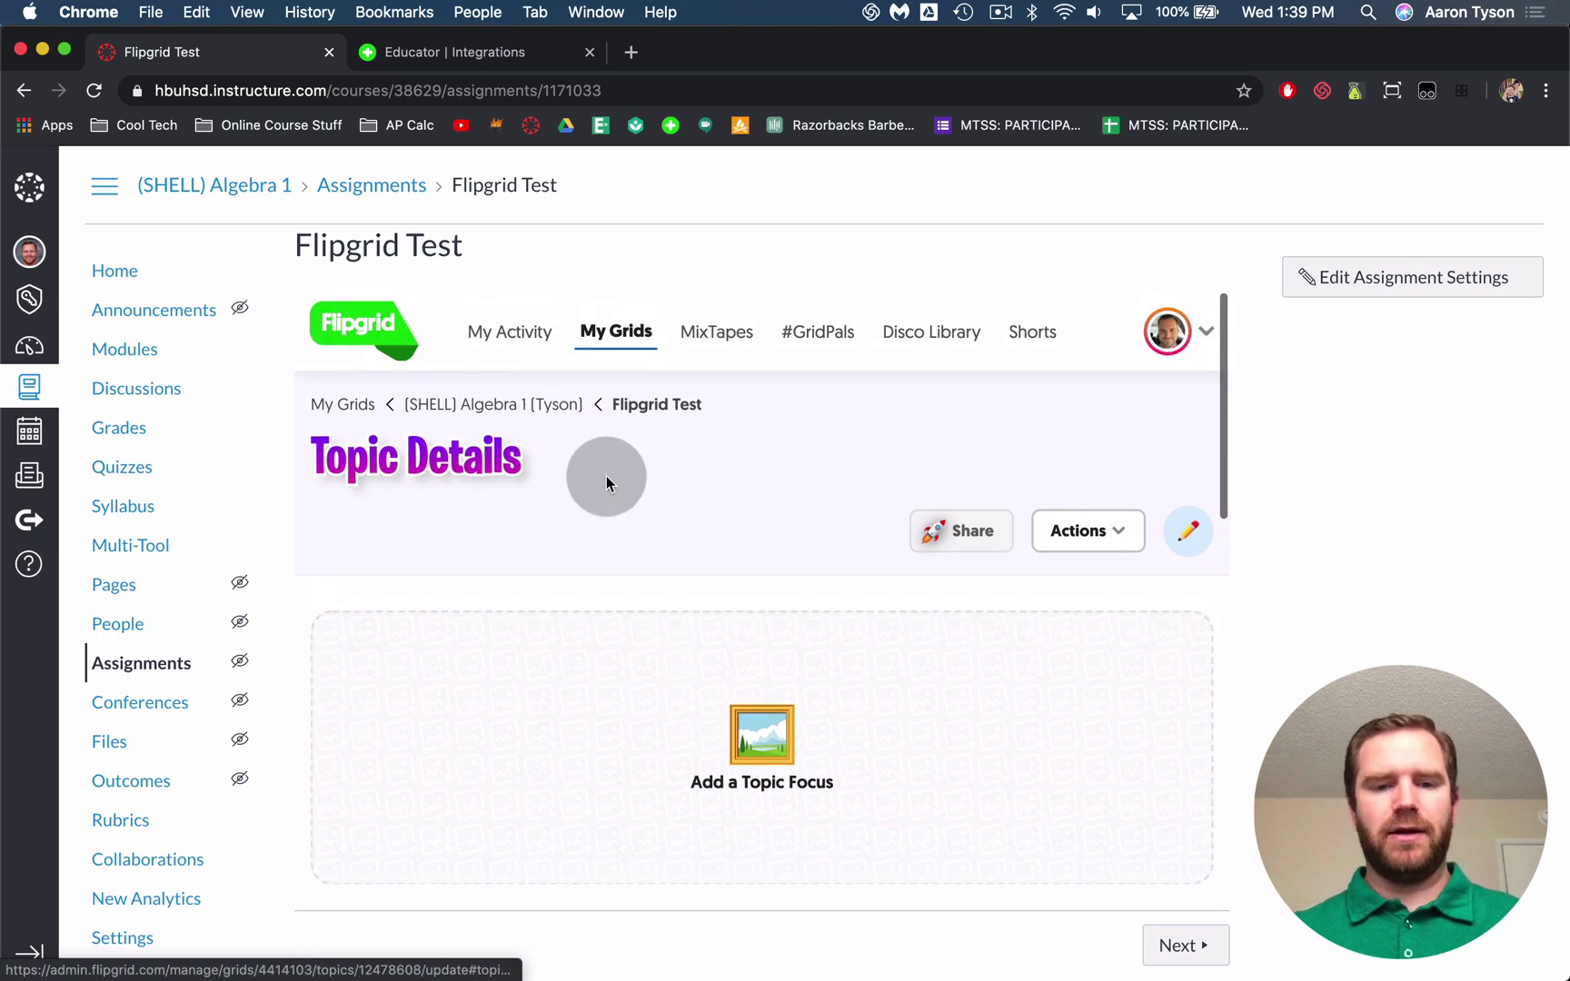
pyautogui.scroll(-1, 532, 551)
pyautogui.scroll(-4, 532, 551)
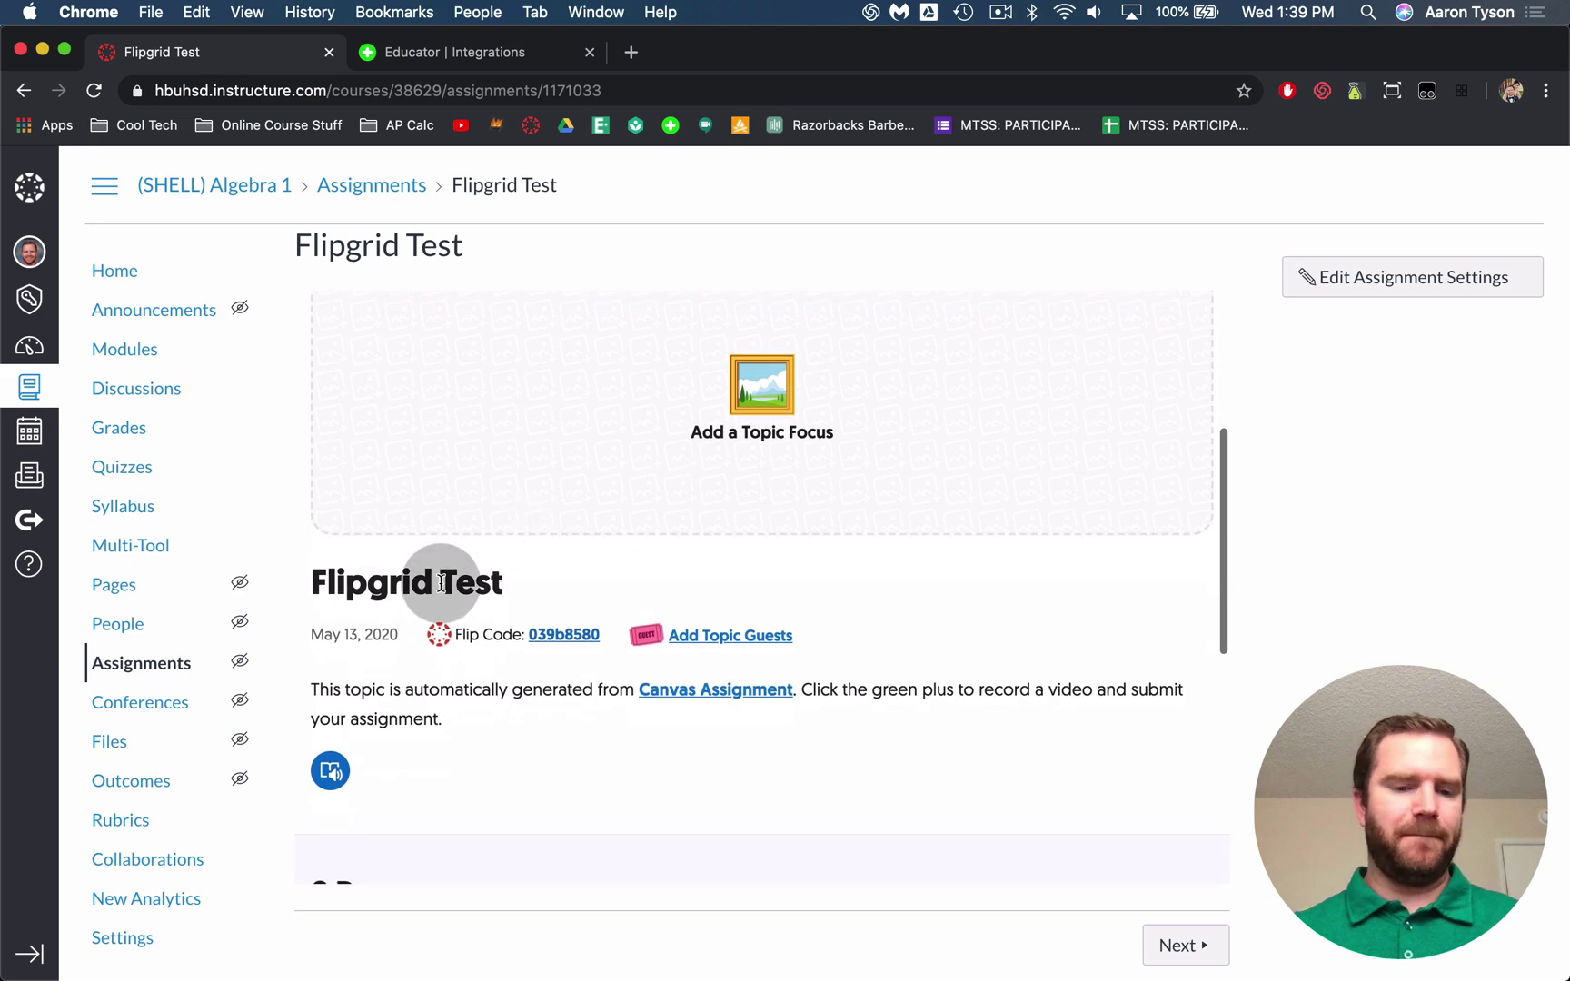
pyautogui.scroll(5, 547, 445)
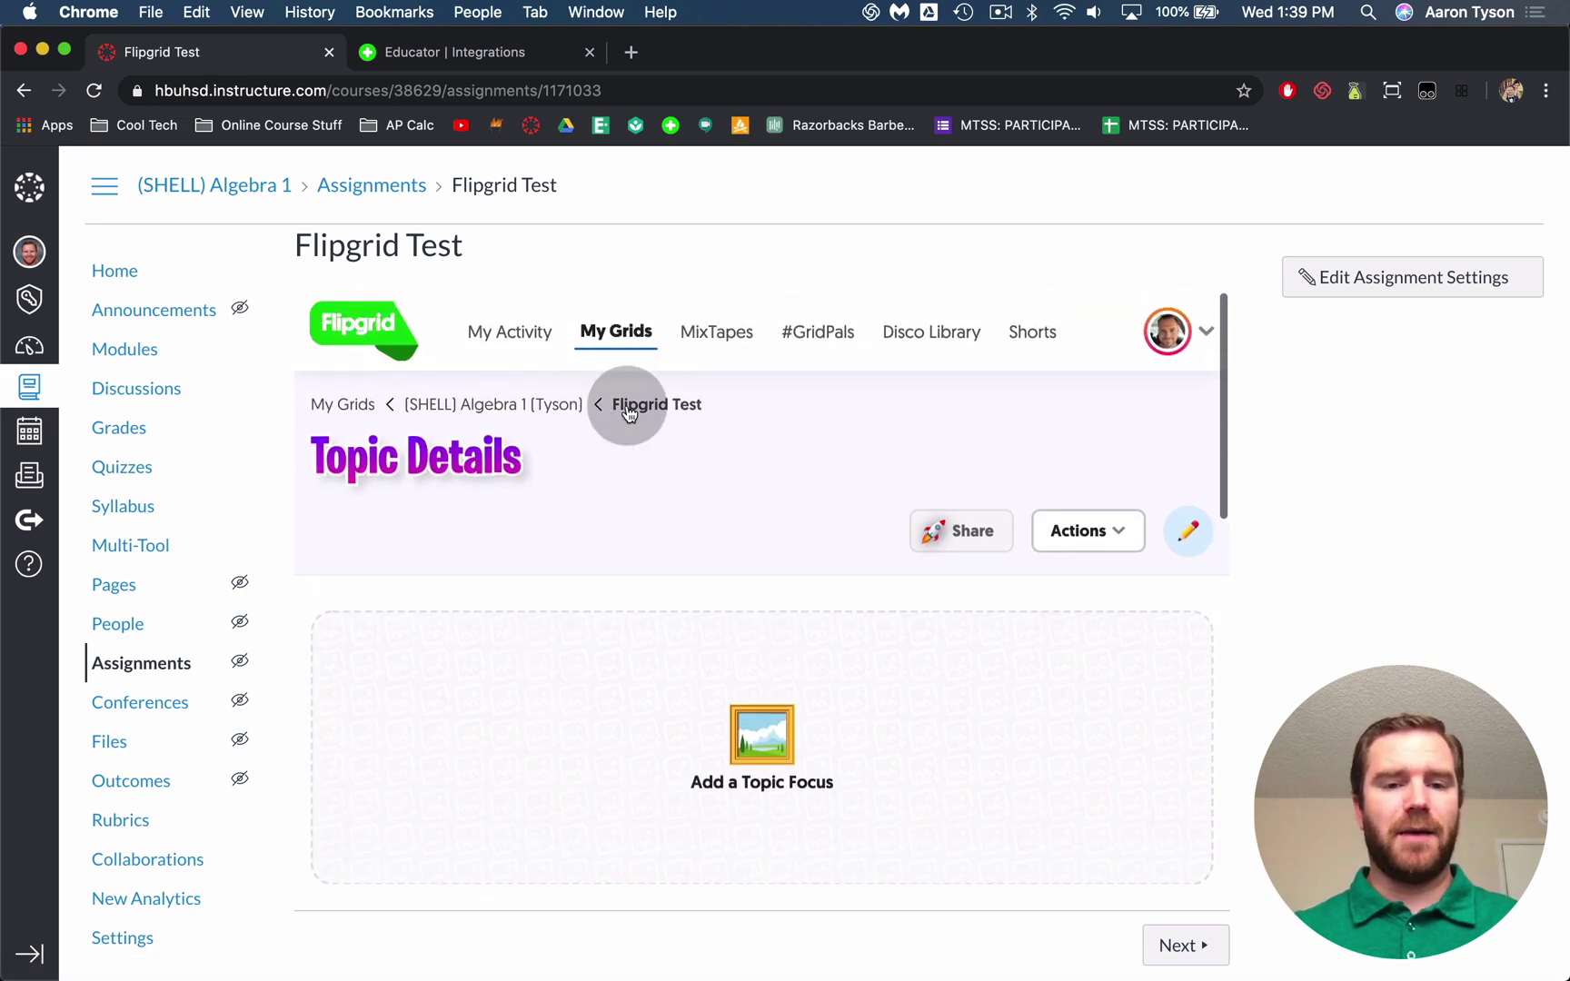
pyautogui.scroll(-2, 538, 414)
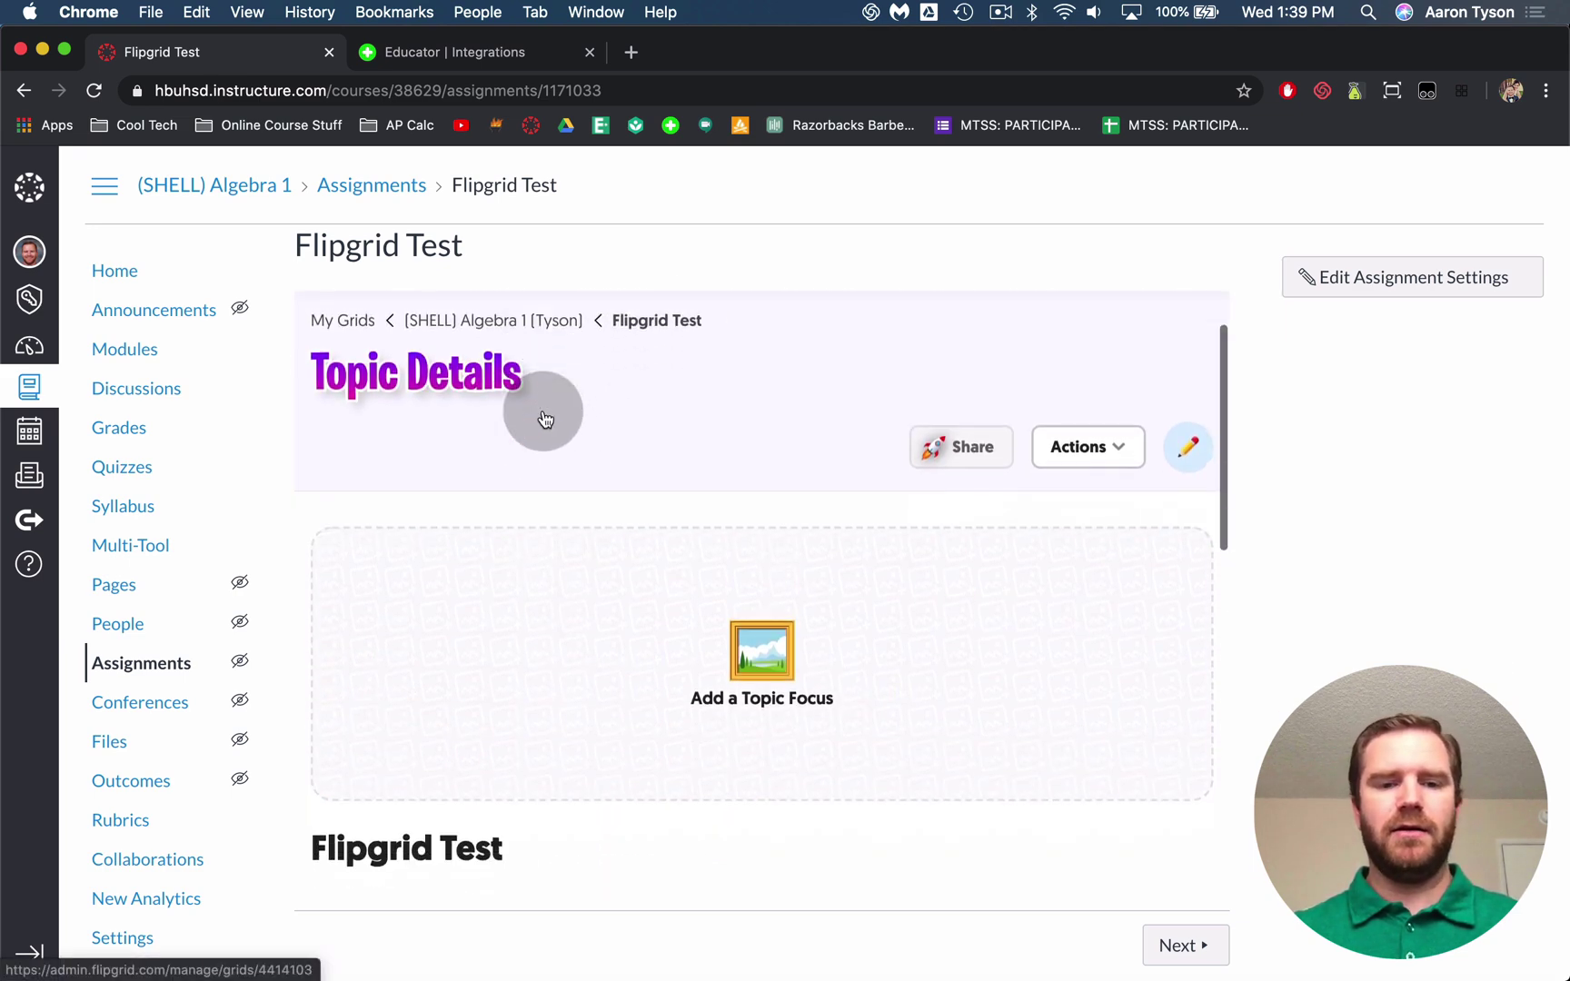
pyautogui.scroll(-3, 525, 483)
pyautogui.scroll(-3, 524, 480)
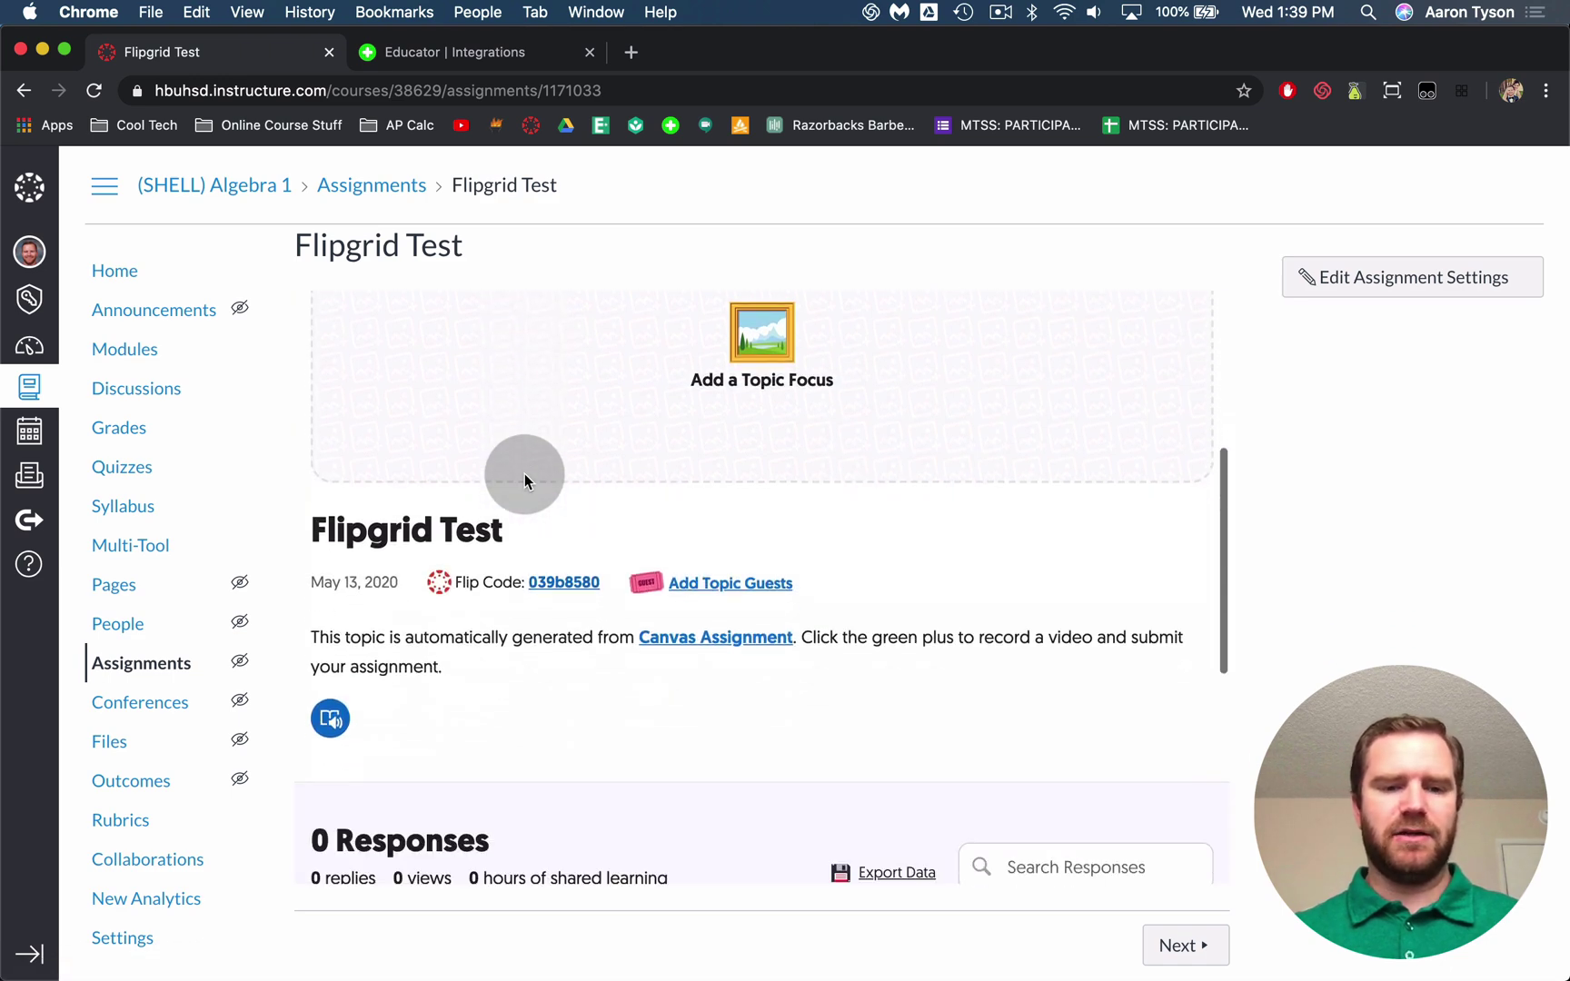
pyautogui.scroll(-3, 494, 711)
pyautogui.scroll(5, 426, 771)
pyautogui.scroll(1, 427, 768)
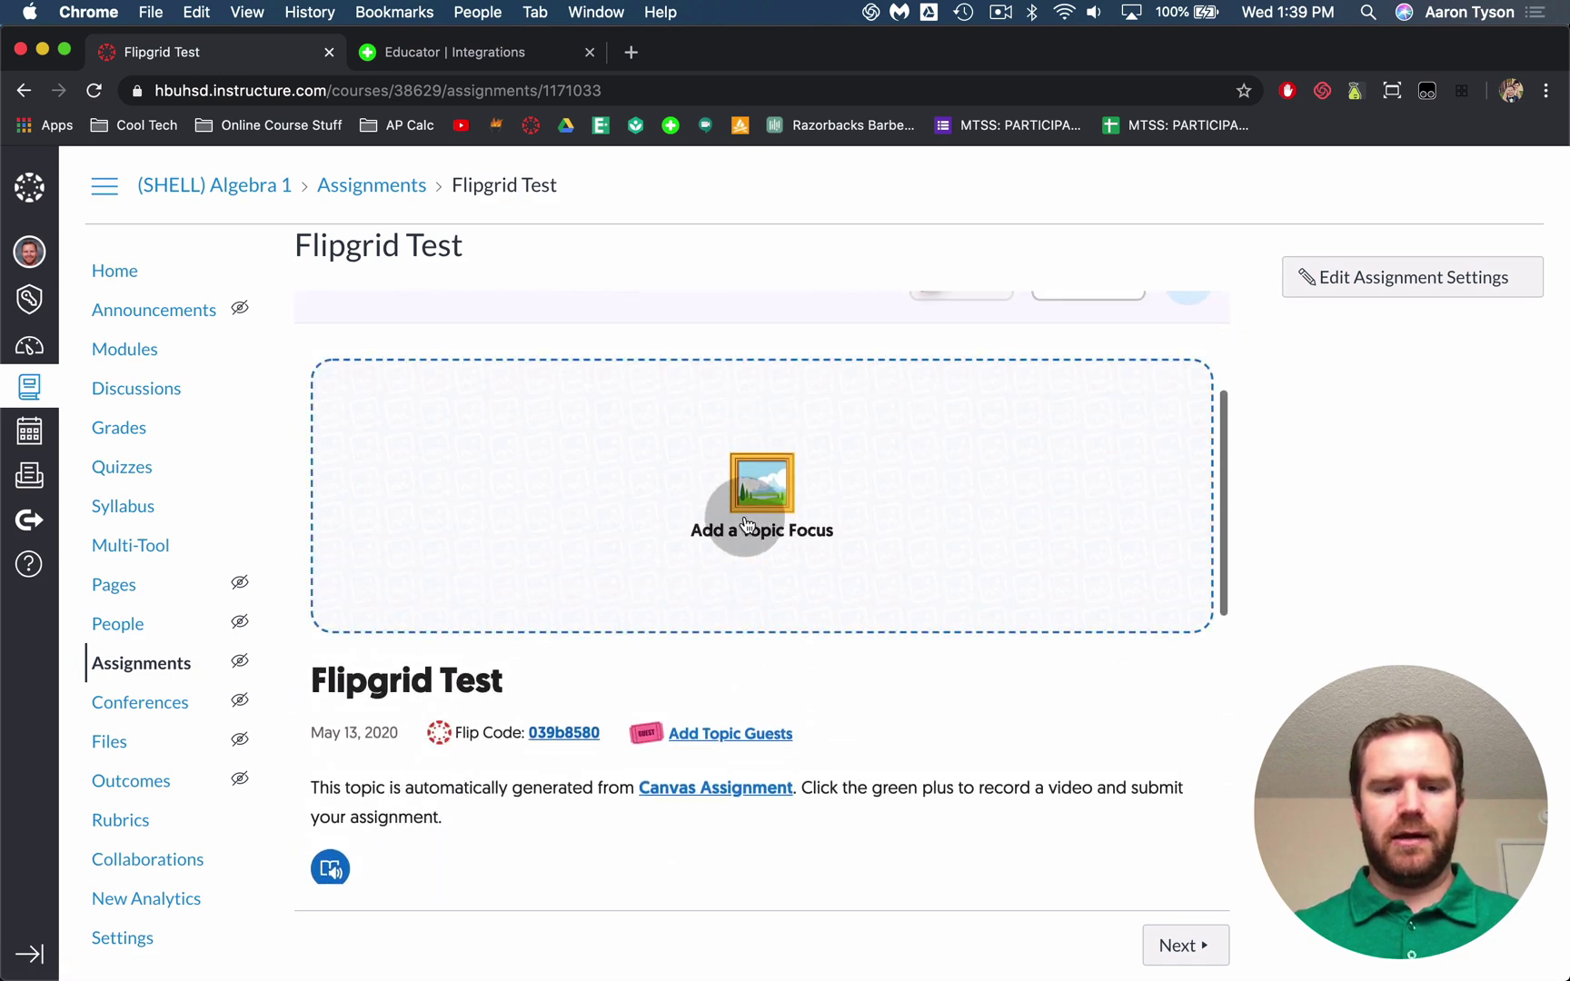
pyautogui.click(761, 516)
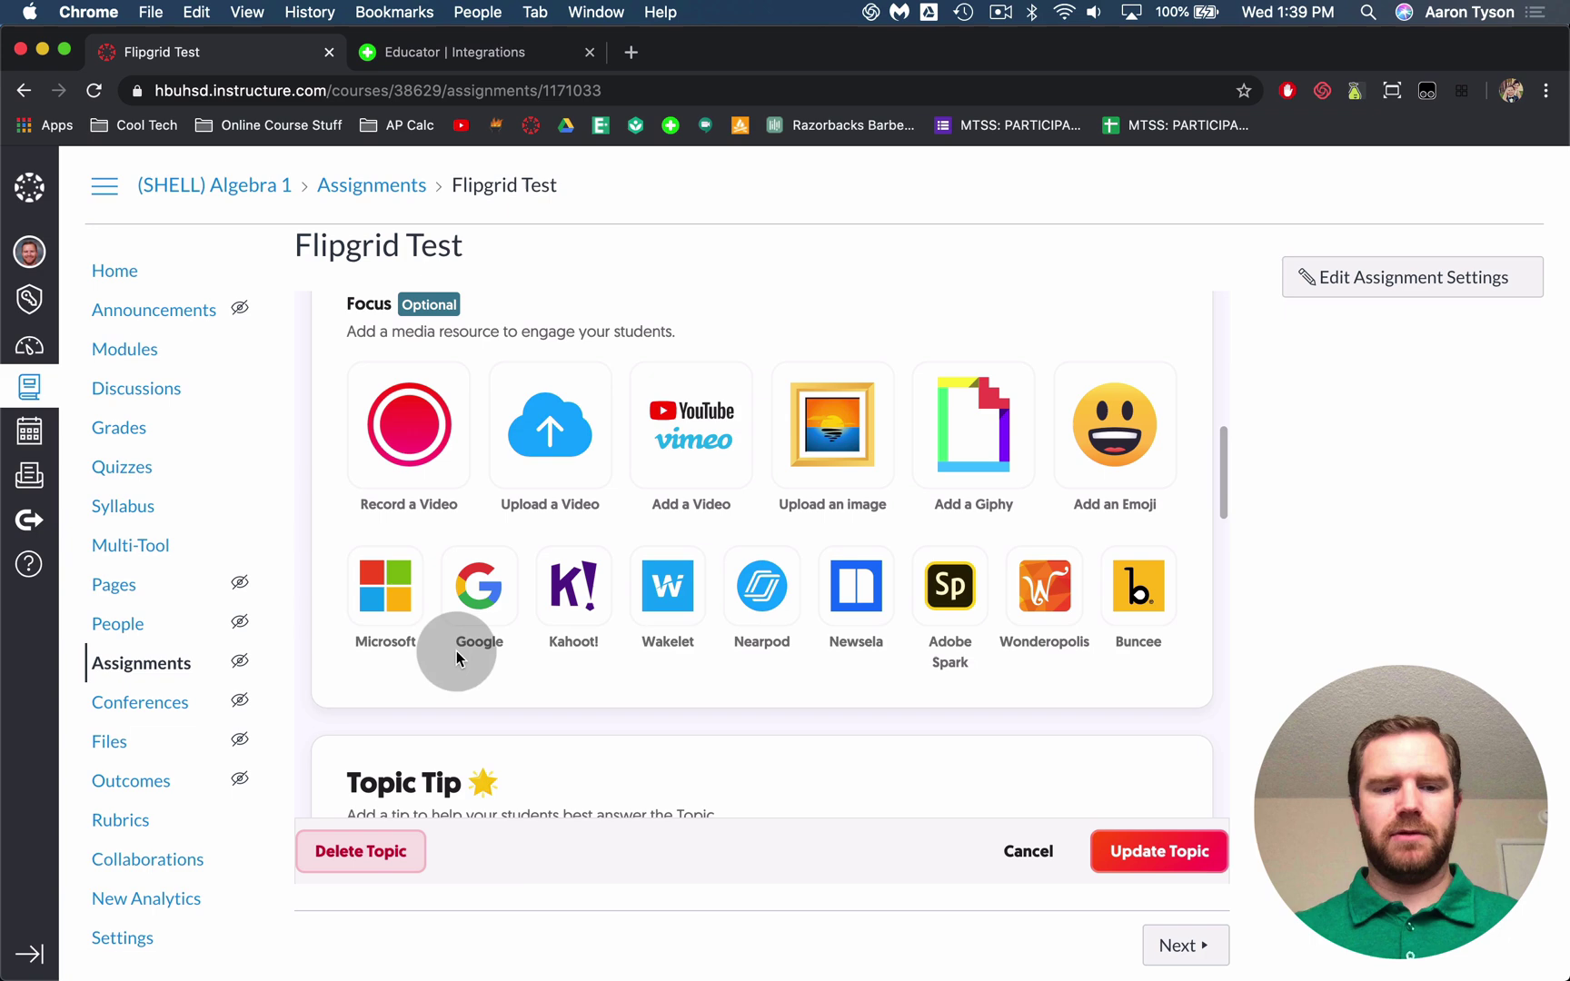
pyautogui.scroll(3, 711, 545)
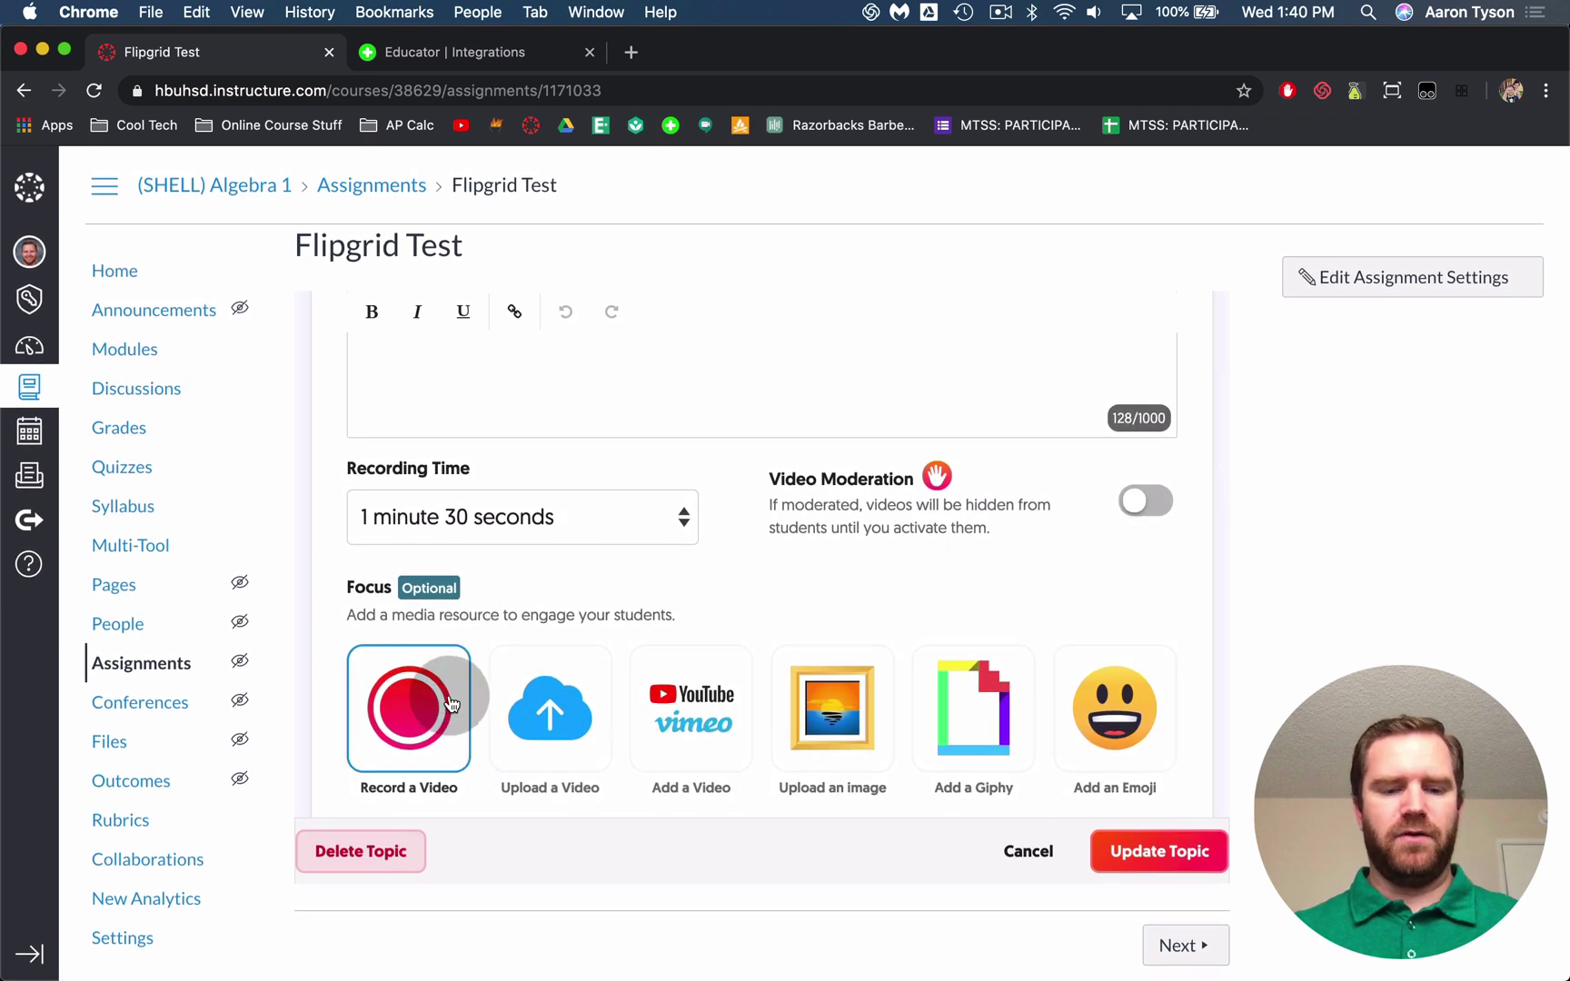
pyautogui.scroll(-3, 433, 617)
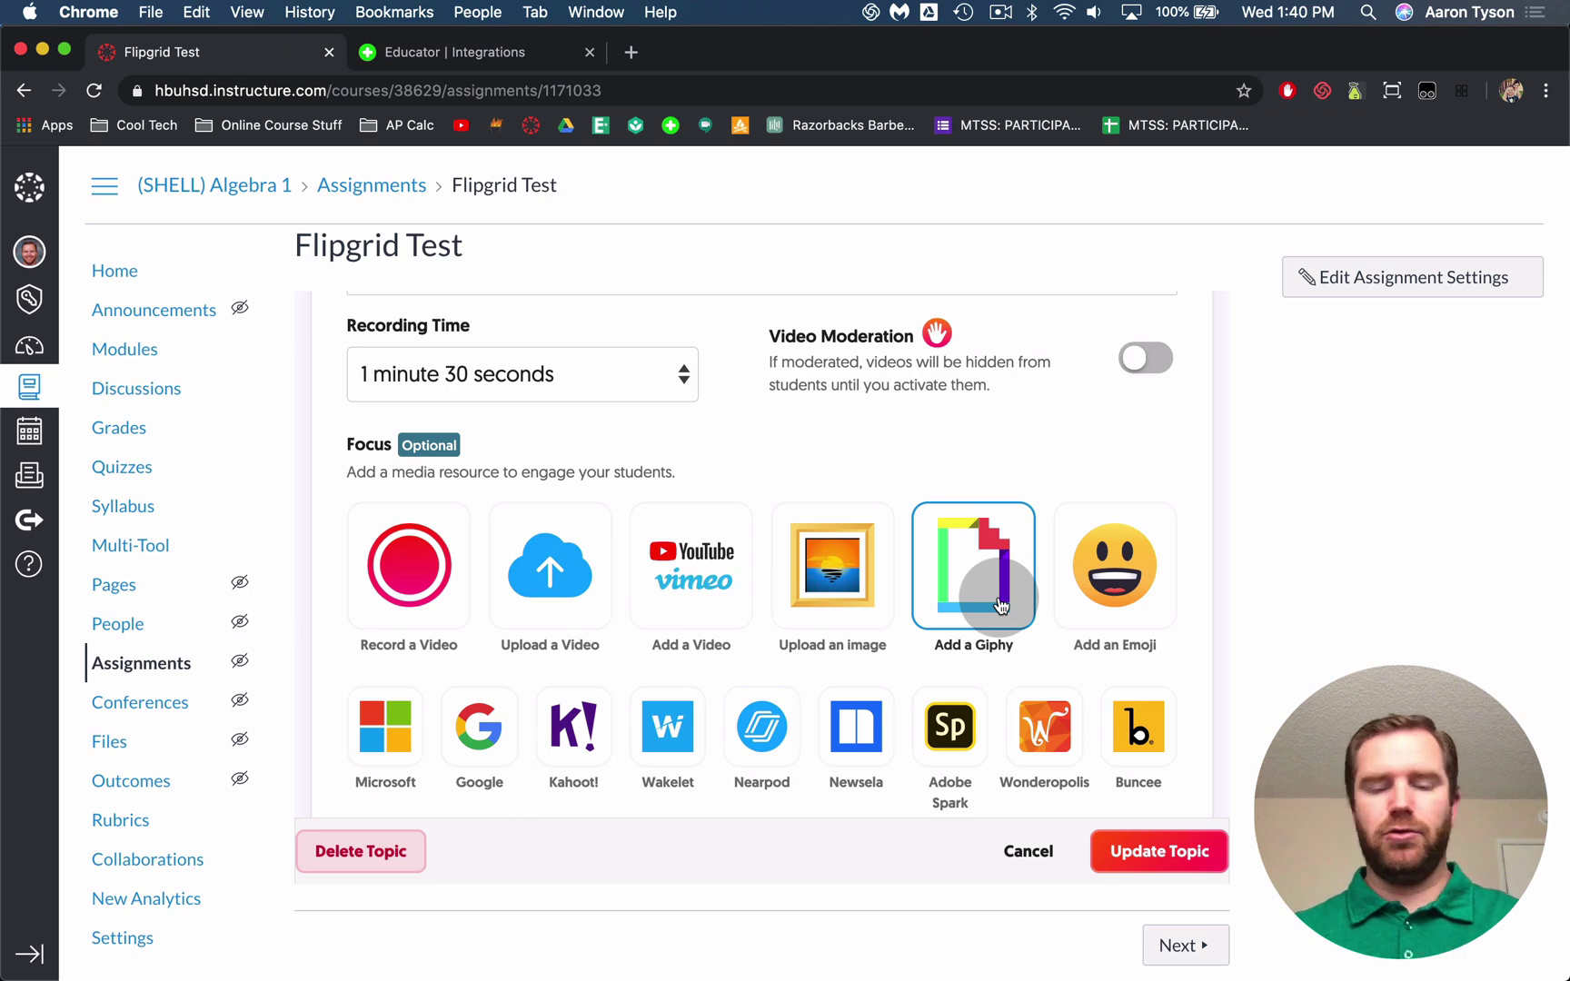
pyautogui.scroll(8, 1000, 604)
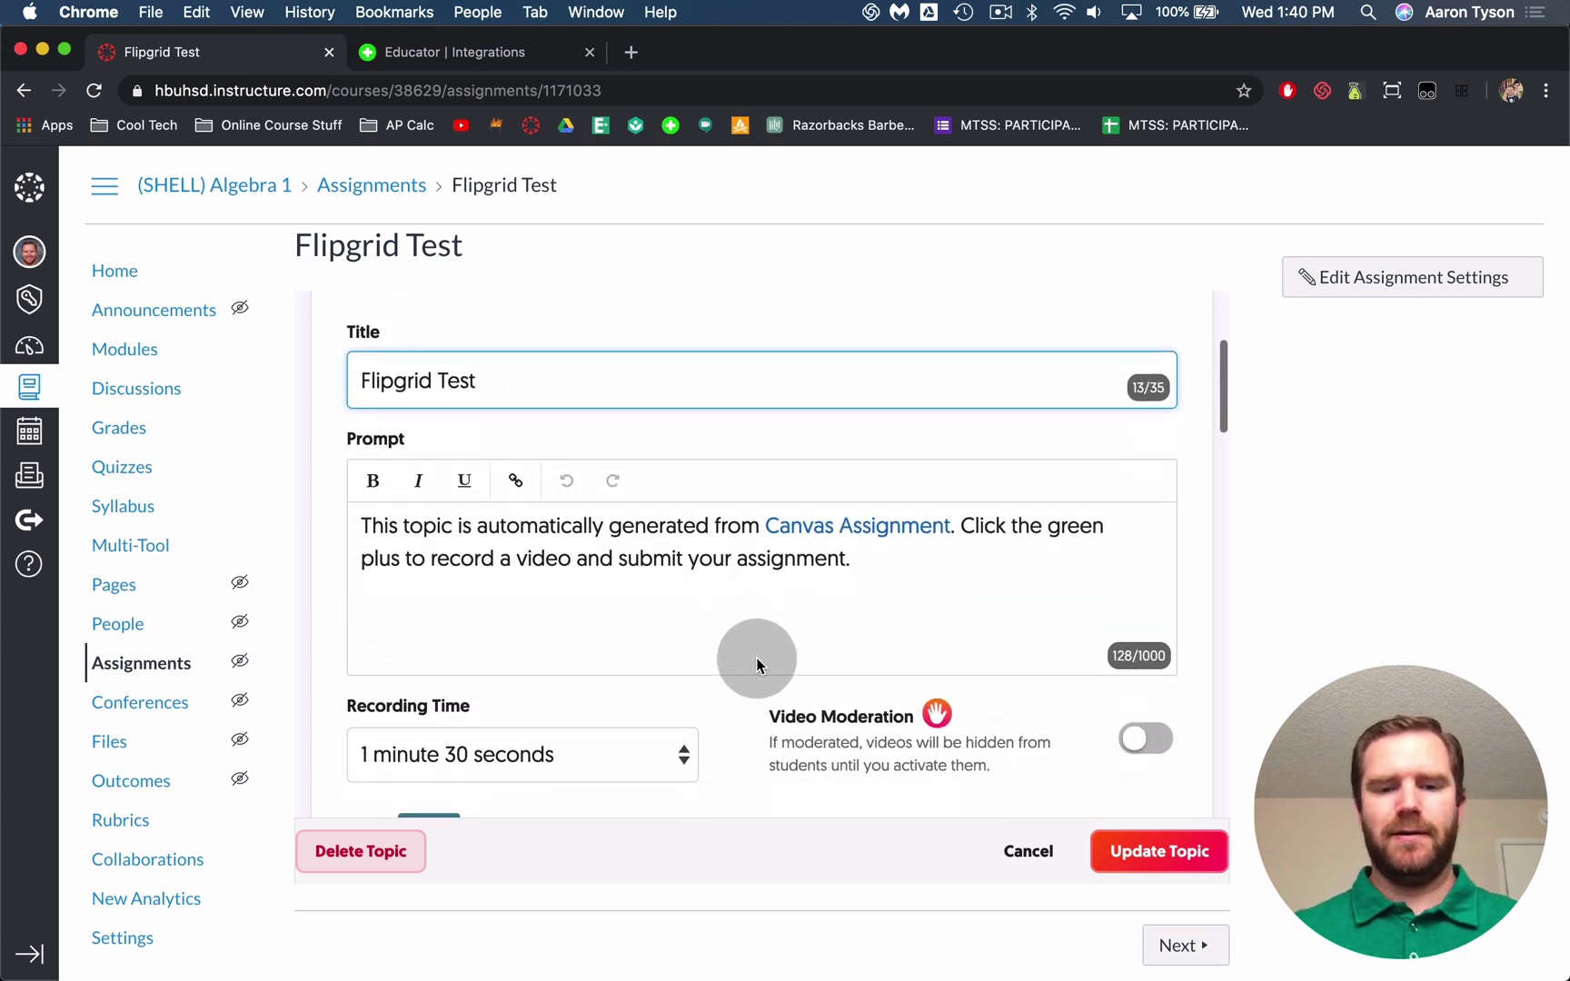
# Select and delete the old generated text in the topic's Prompt box.
pyautogui.click(878, 565)
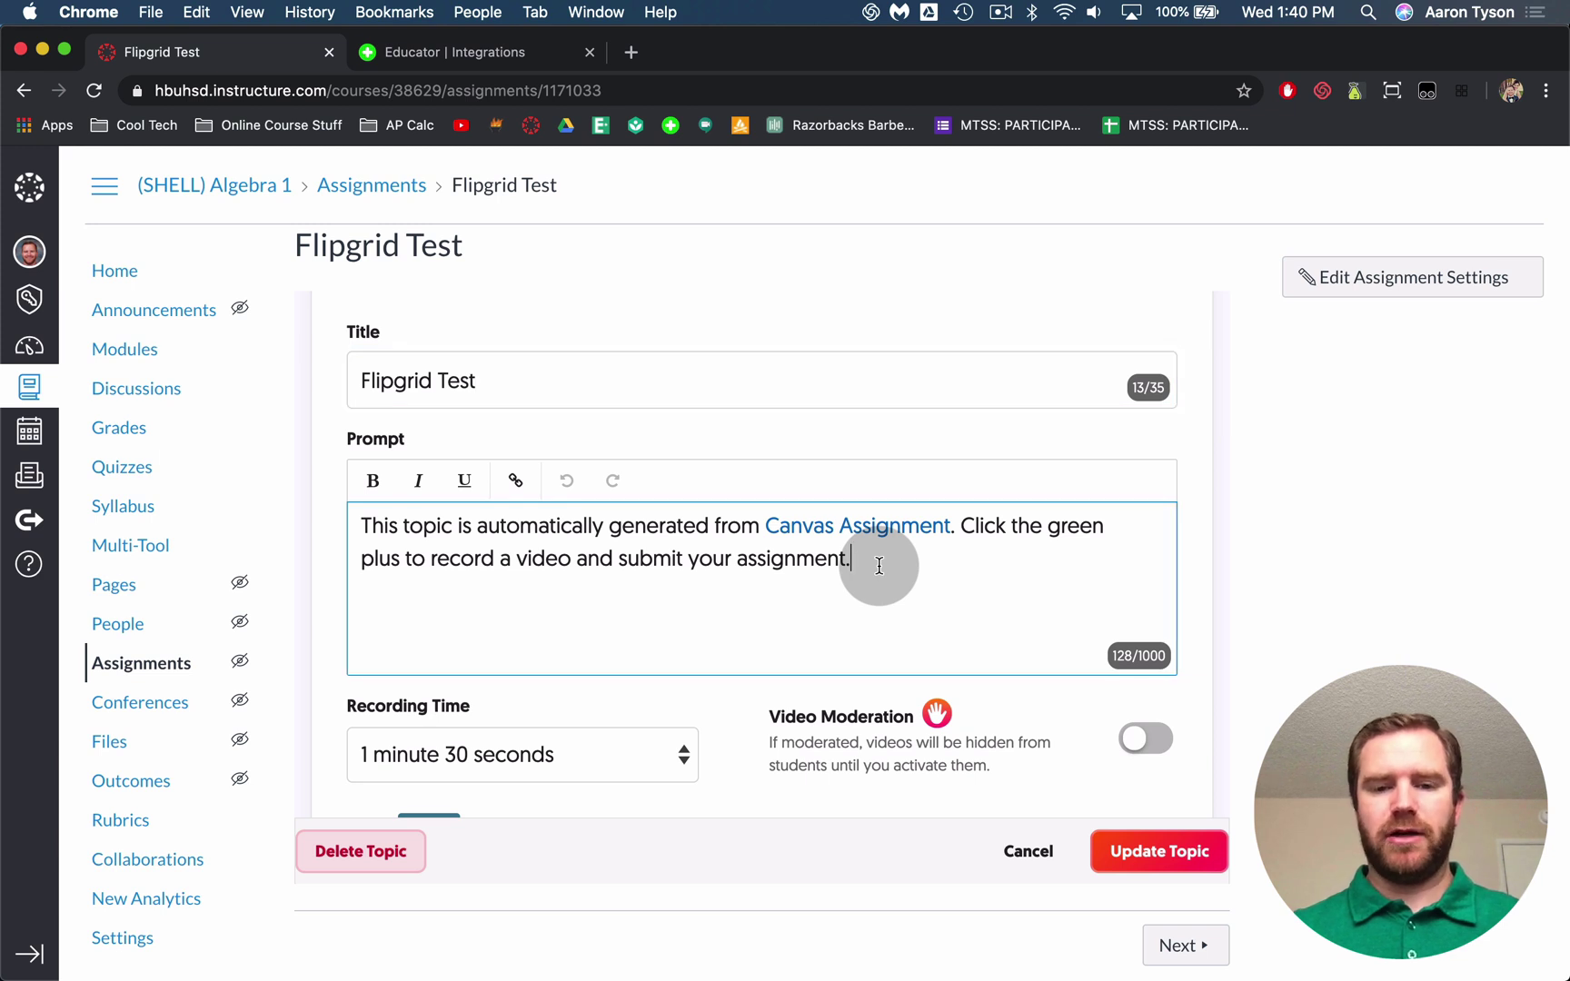
pyautogui.moveTo(878, 566); pyautogui.dragTo(221, 498)
pyautogui.click(725, 637)
pyautogui.moveTo(725, 638); pyautogui.dragTo(309, 459)
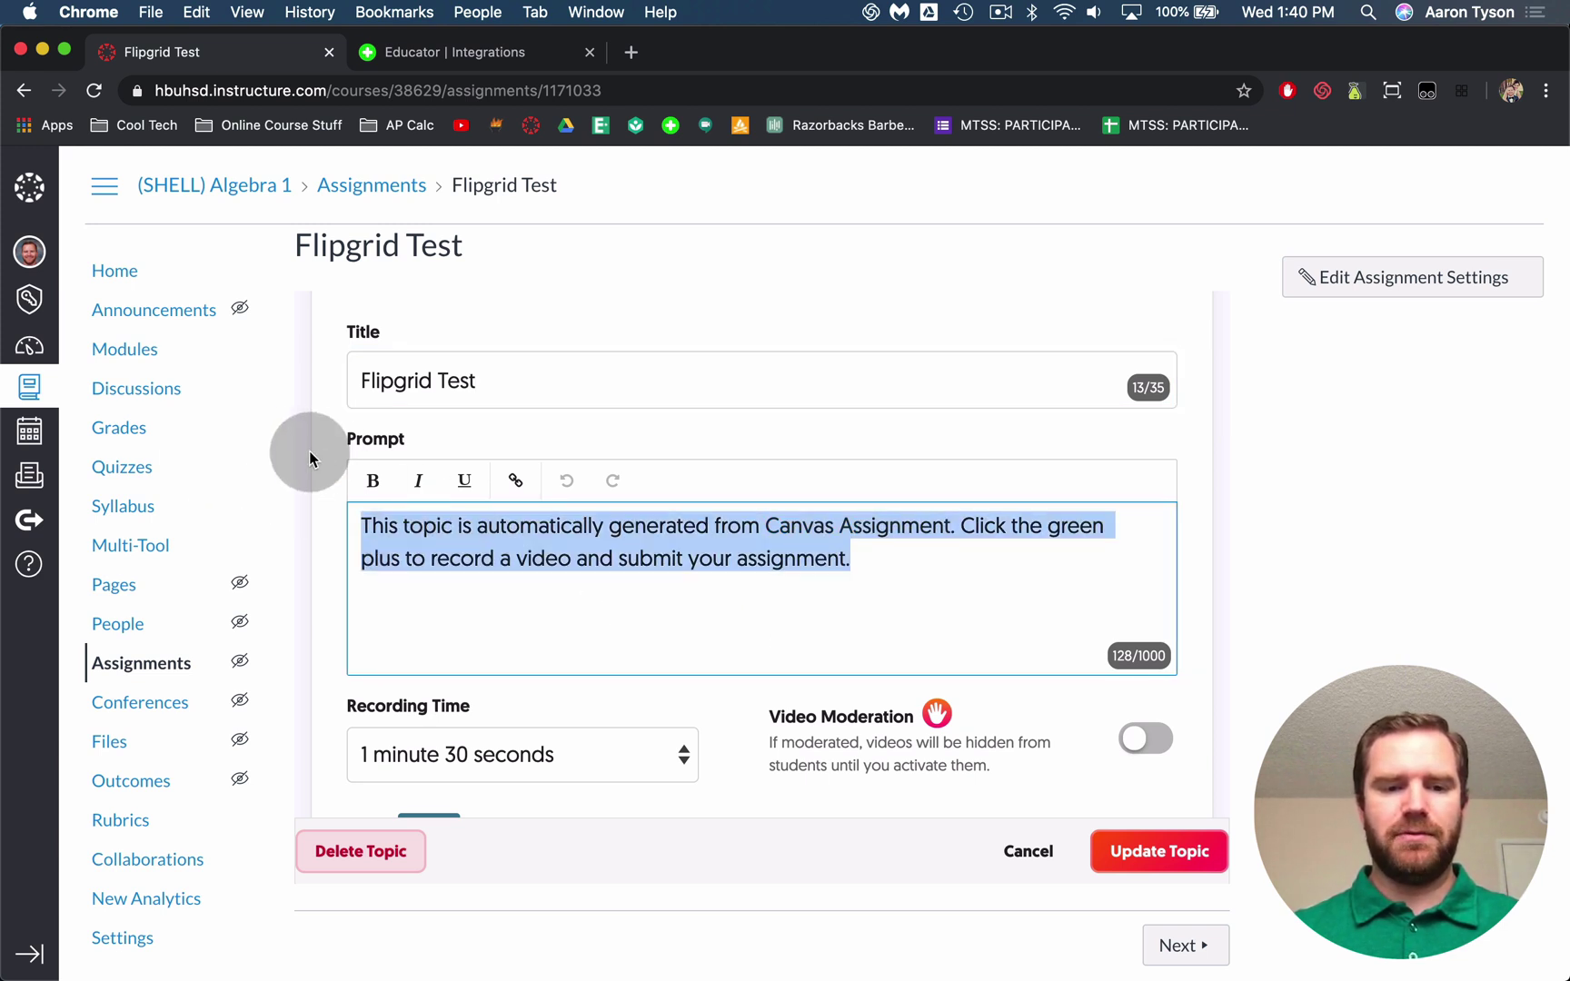
pyautogui.press('BackSpace')
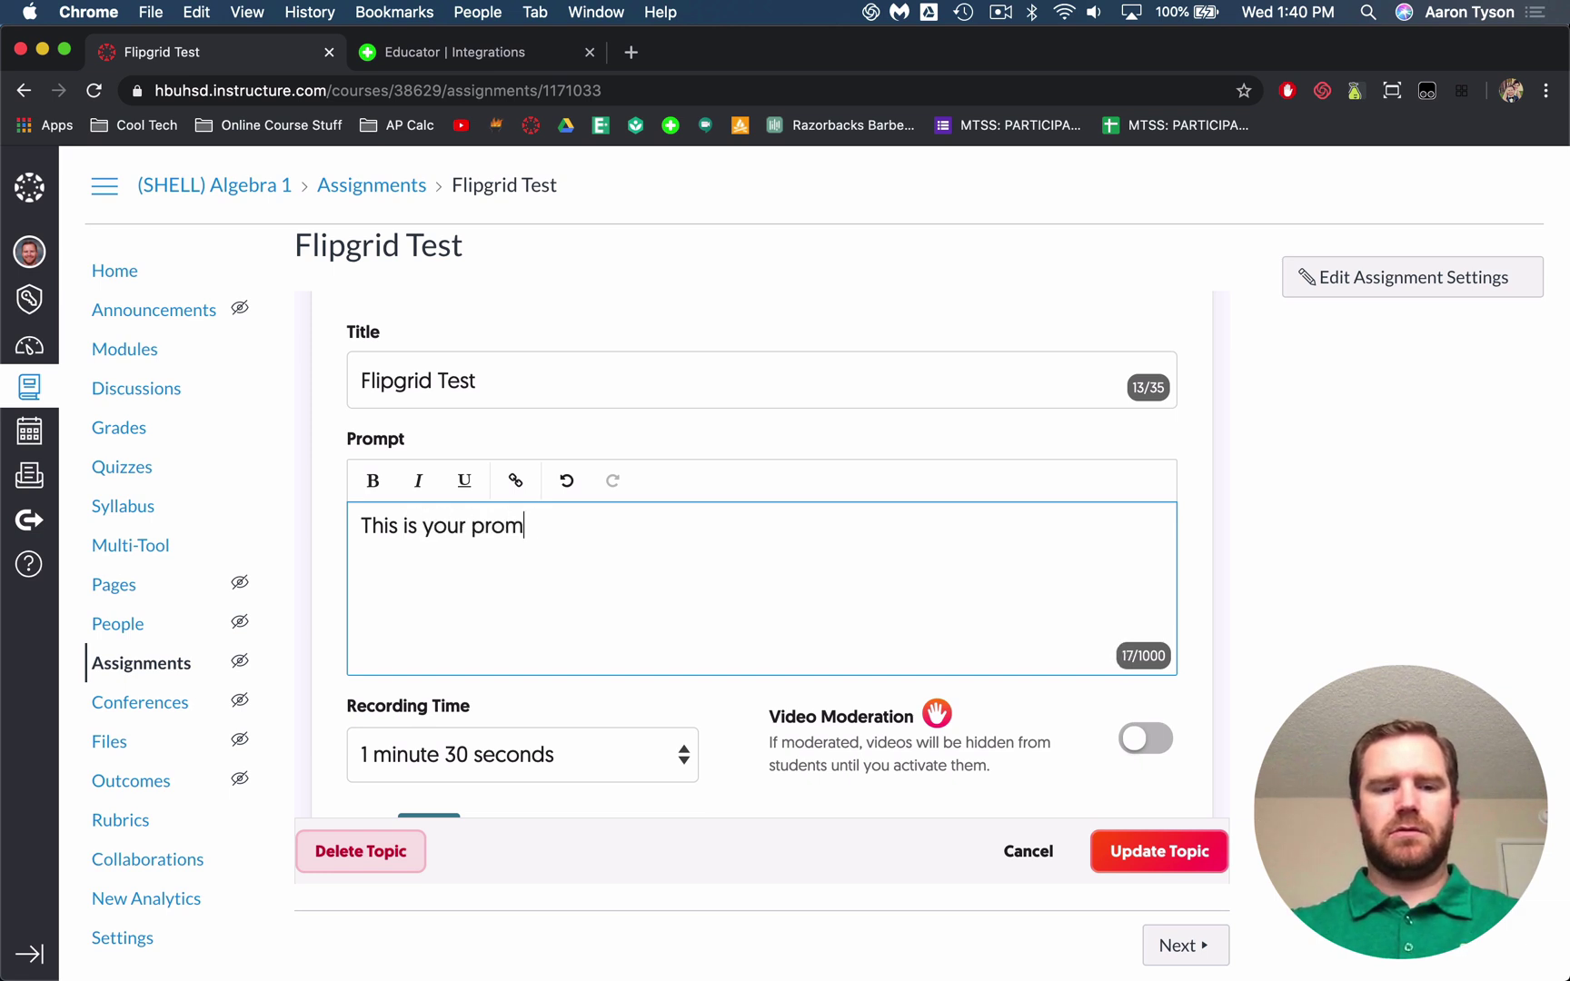
# Keep the topic's Recording Time at 1 minute 30 seconds.
pyautogui.scroll(-2, 690, 563)
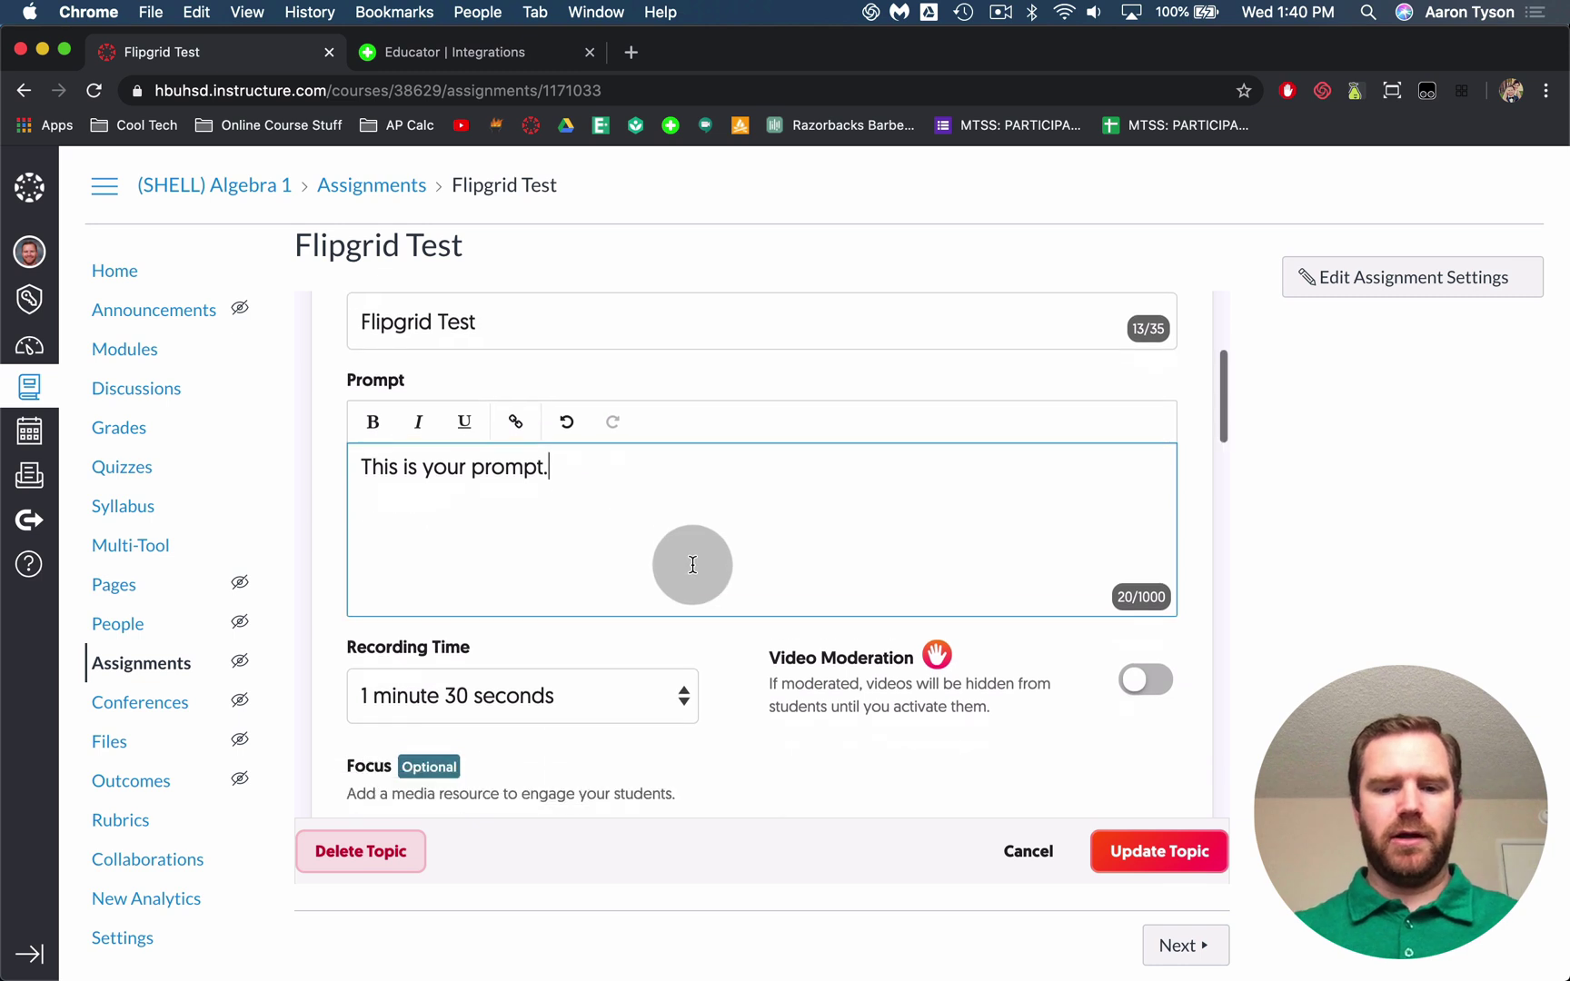
pyautogui.click(597, 692)
pyautogui.click(597, 692)
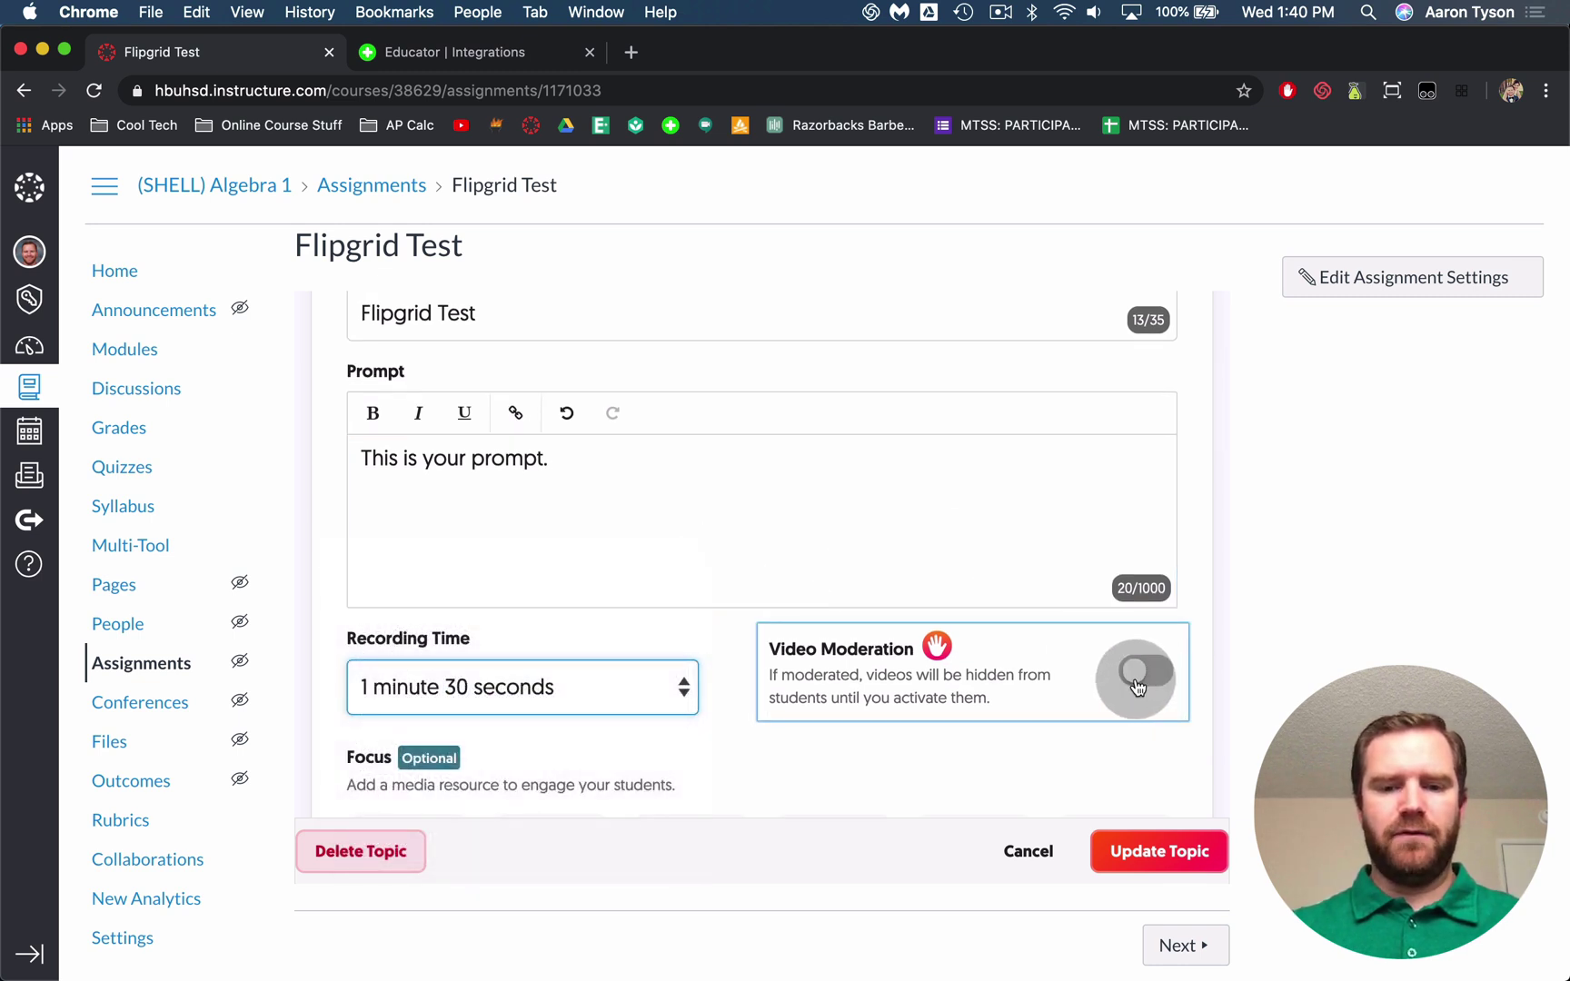
pyautogui.scroll(-2, 1139, 686)
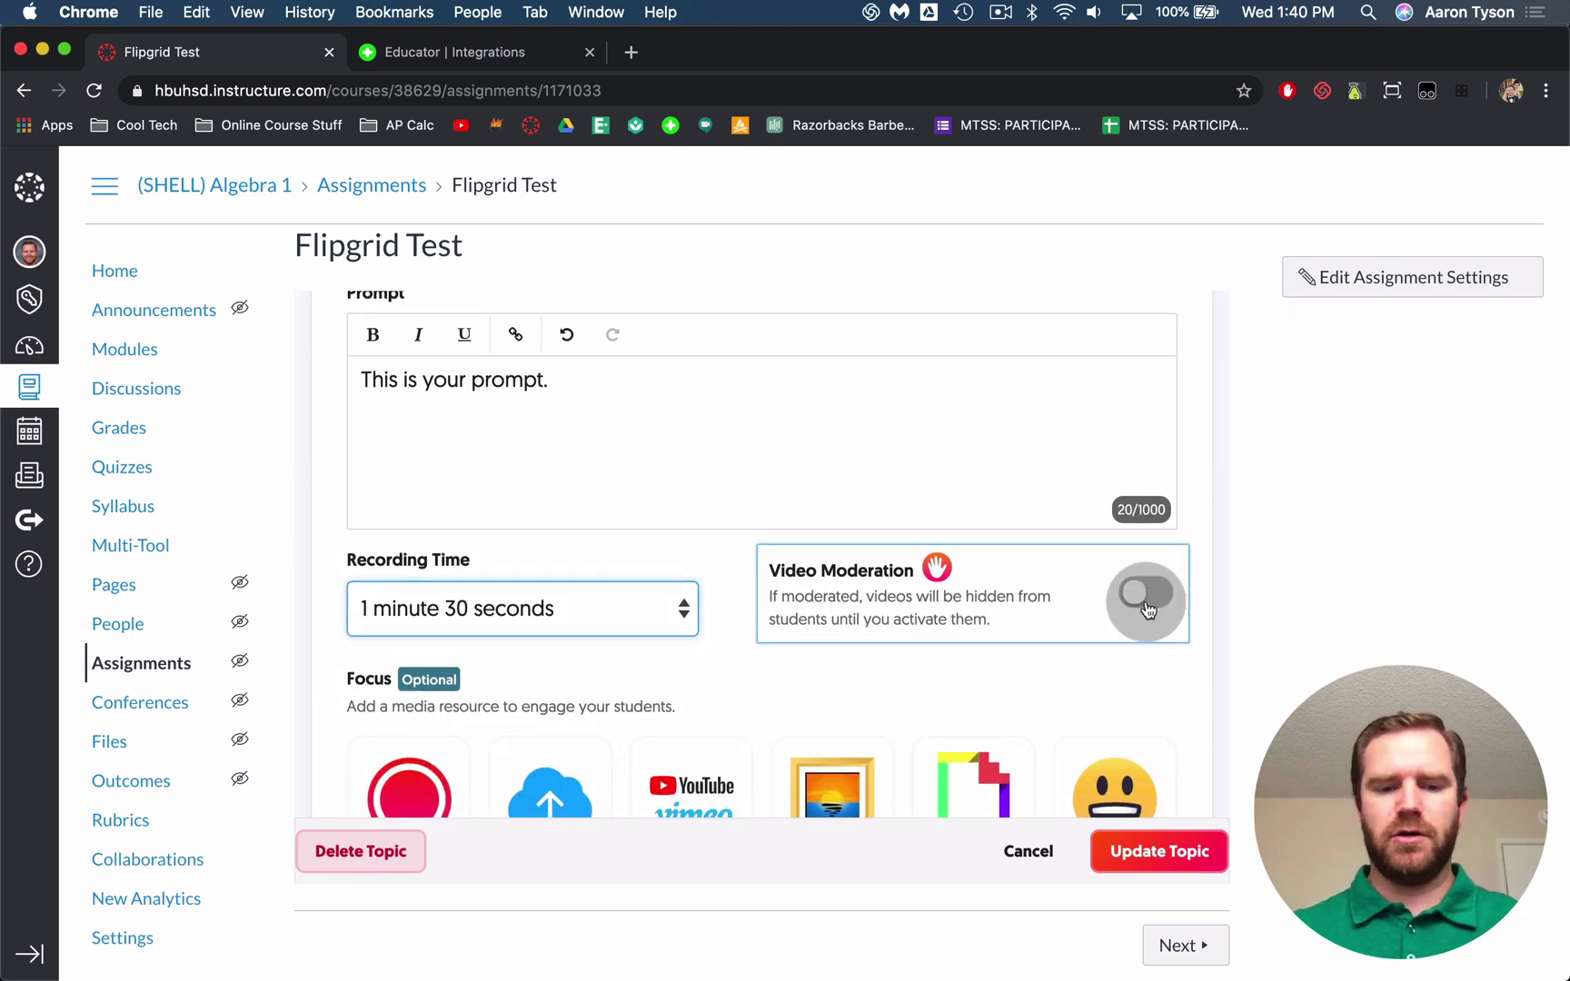
pyautogui.scroll(-15, 1144, 605)
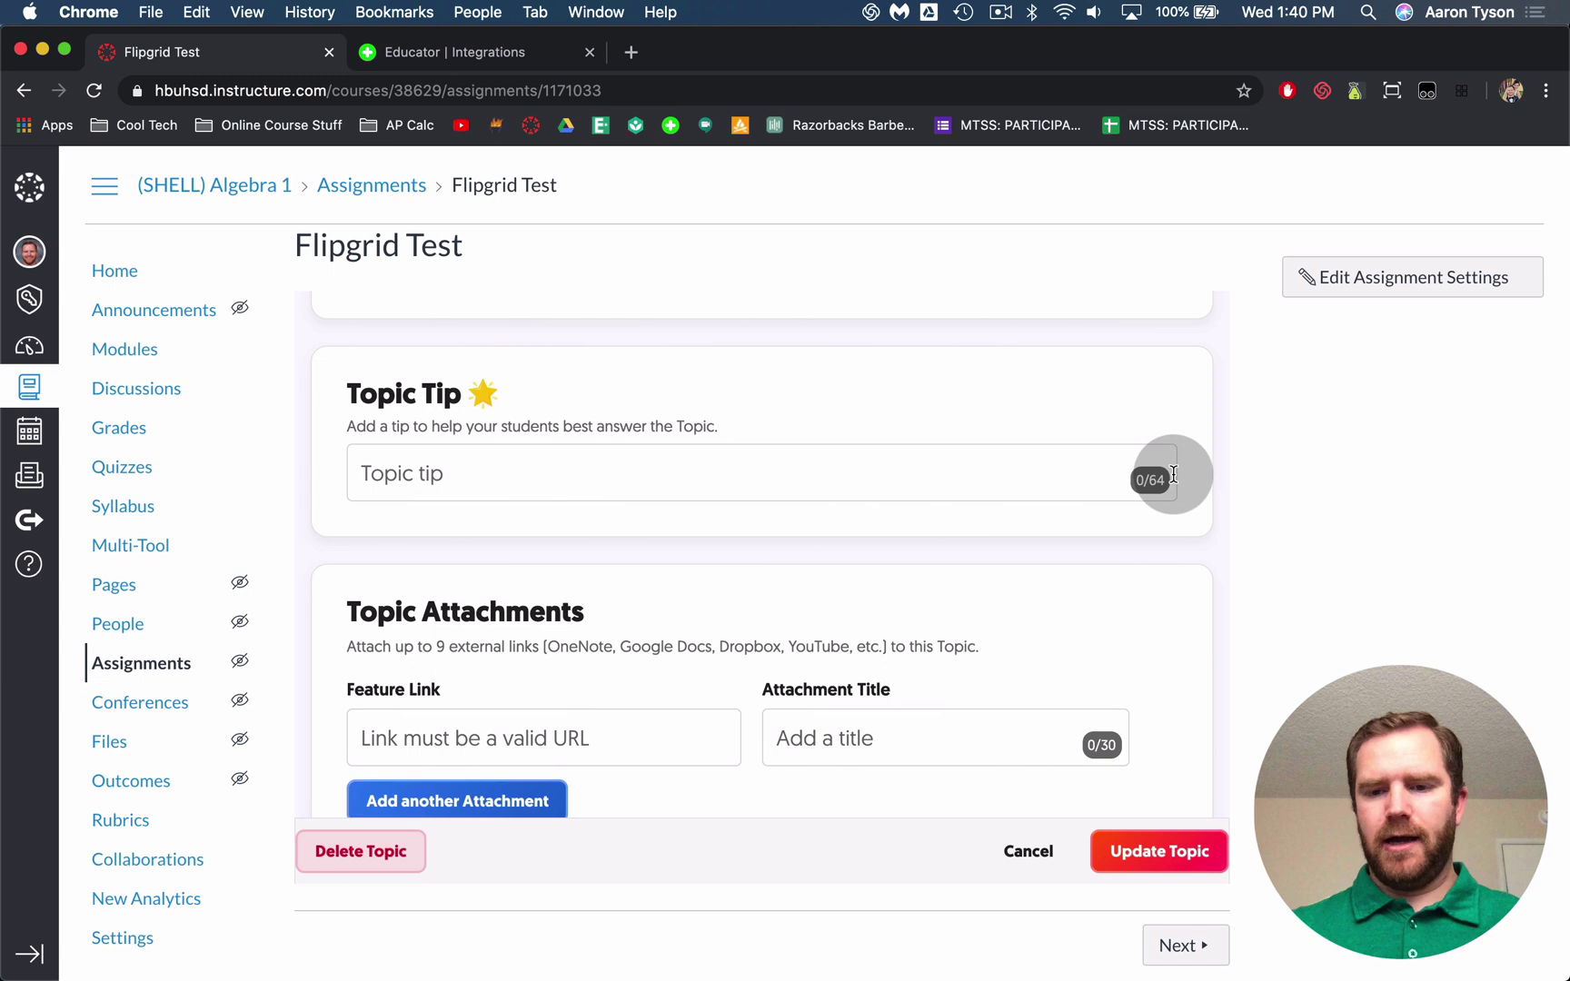
# Review the topic tip, attachment fields and remaining topic settings.
pyautogui.click(583, 477)
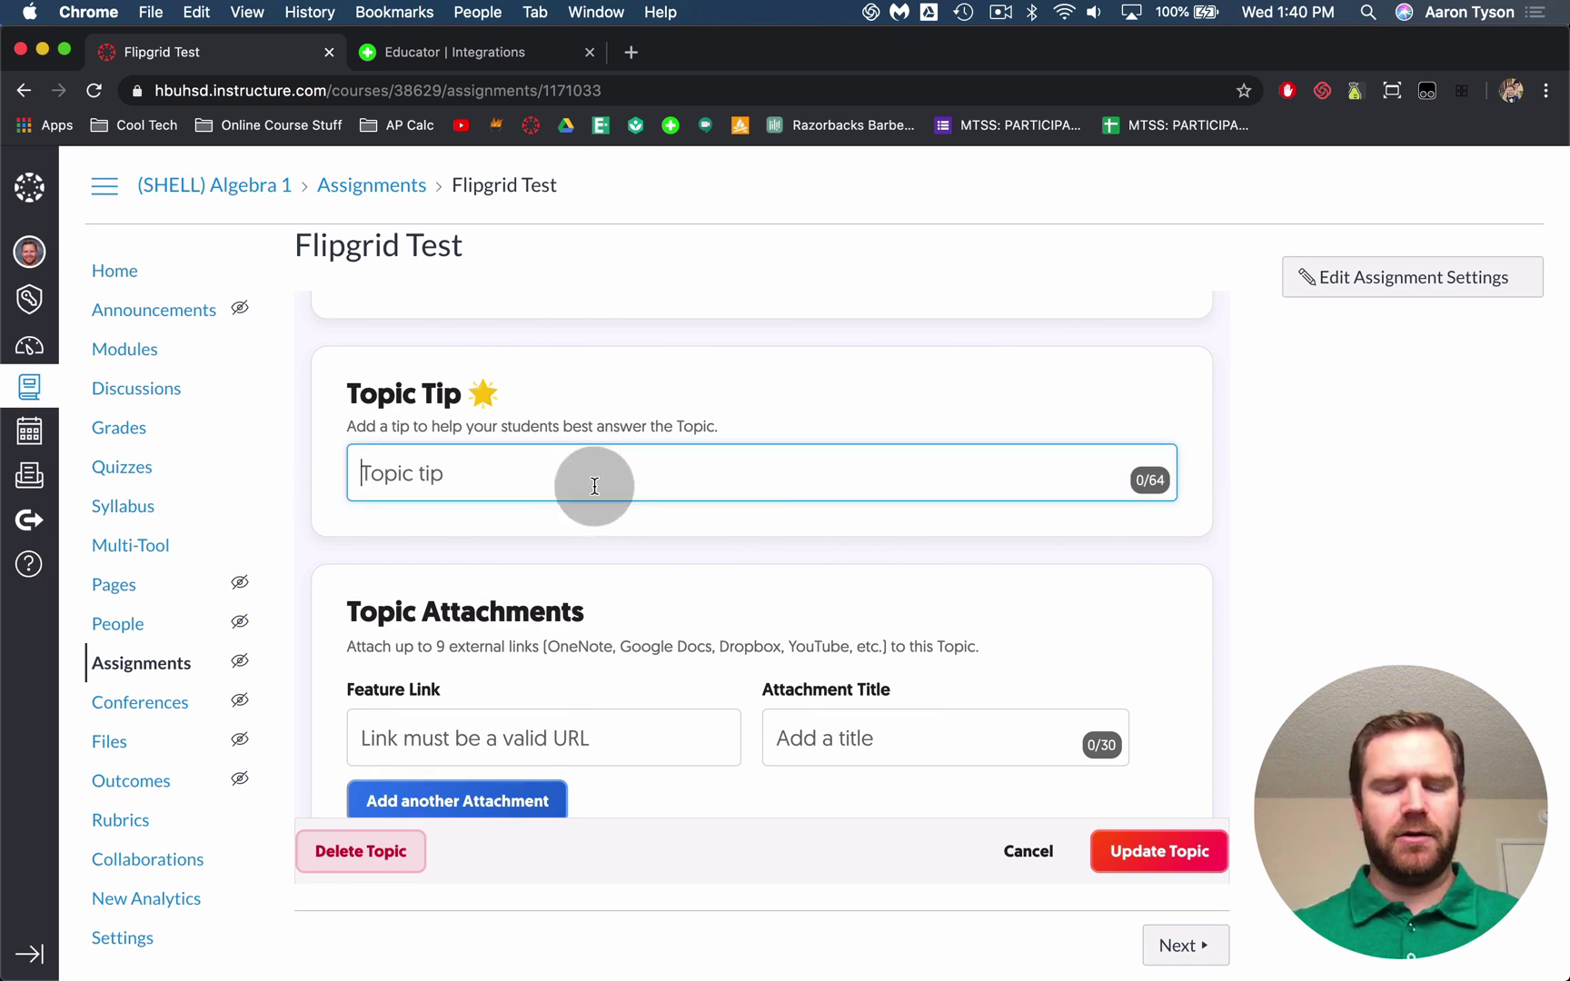
pyautogui.scroll(-4, 594, 486)
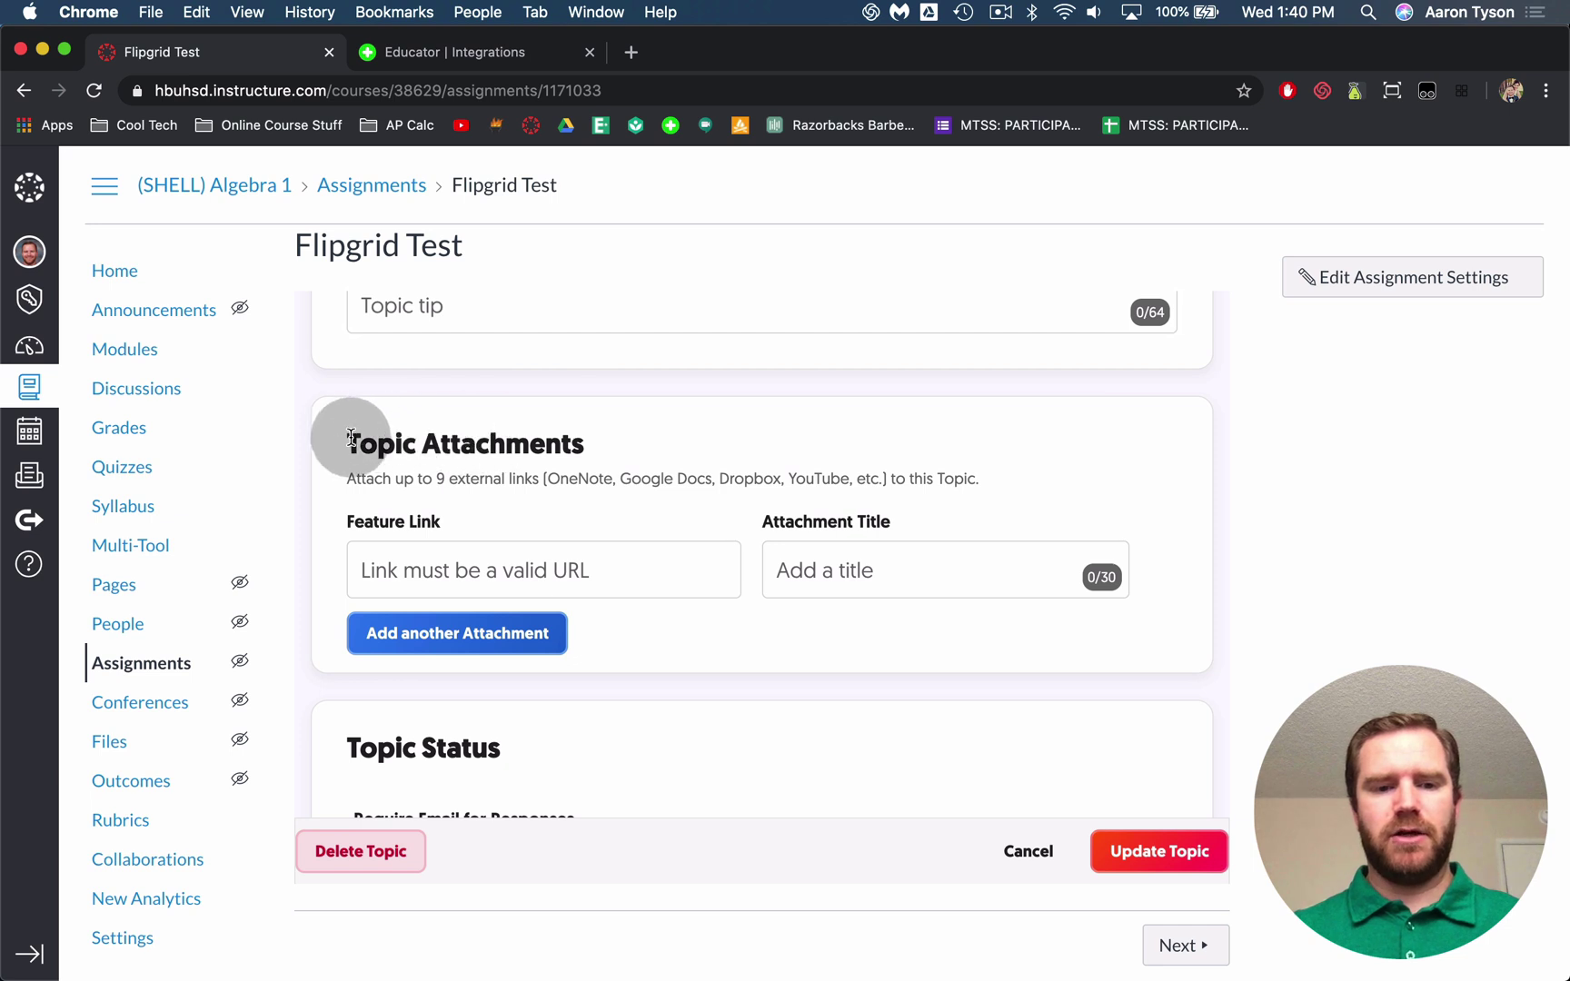
pyautogui.click(872, 547)
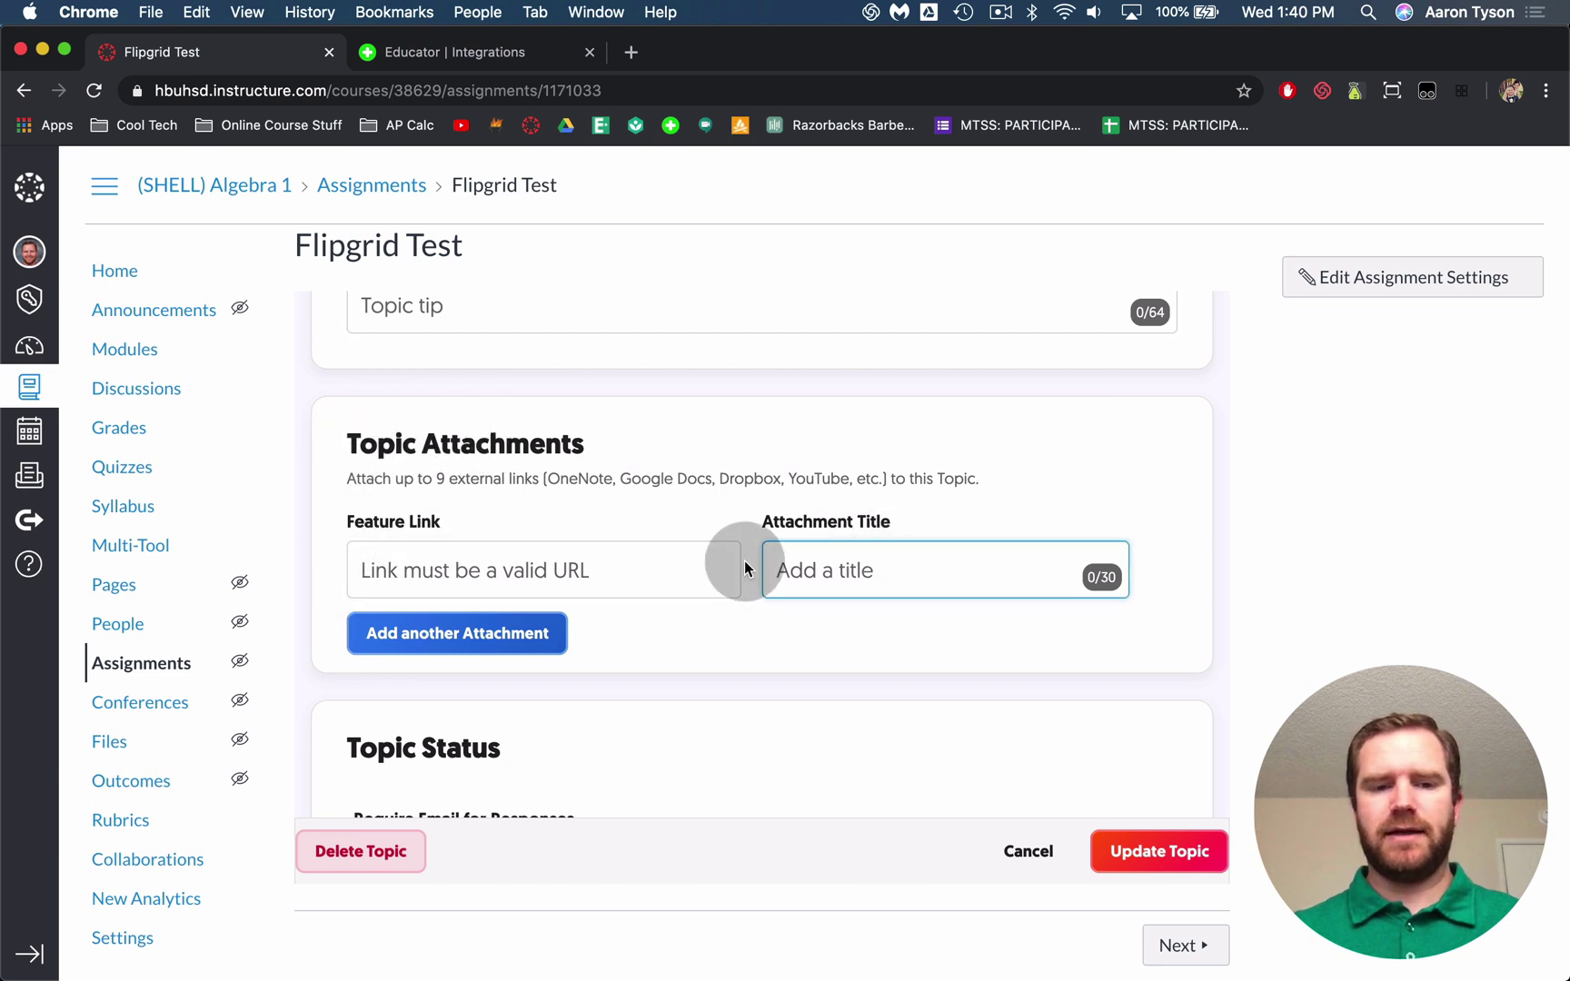
pyautogui.scroll(-8, 743, 563)
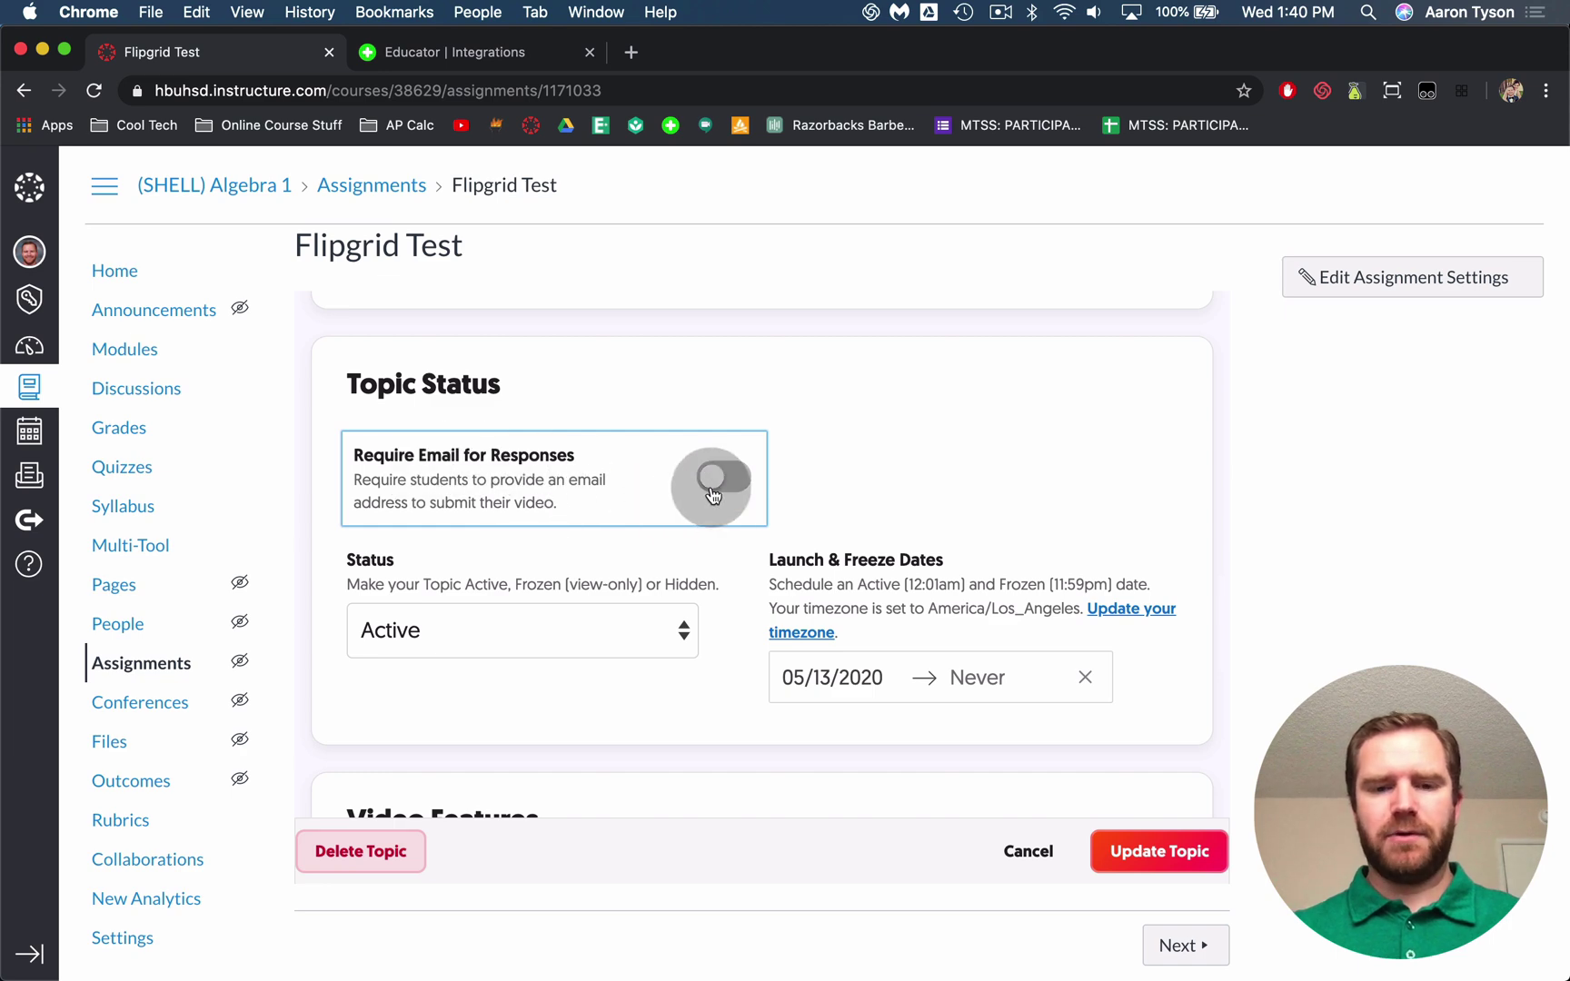
pyautogui.scroll(-4, 717, 490)
pyautogui.scroll(-20, 653, 486)
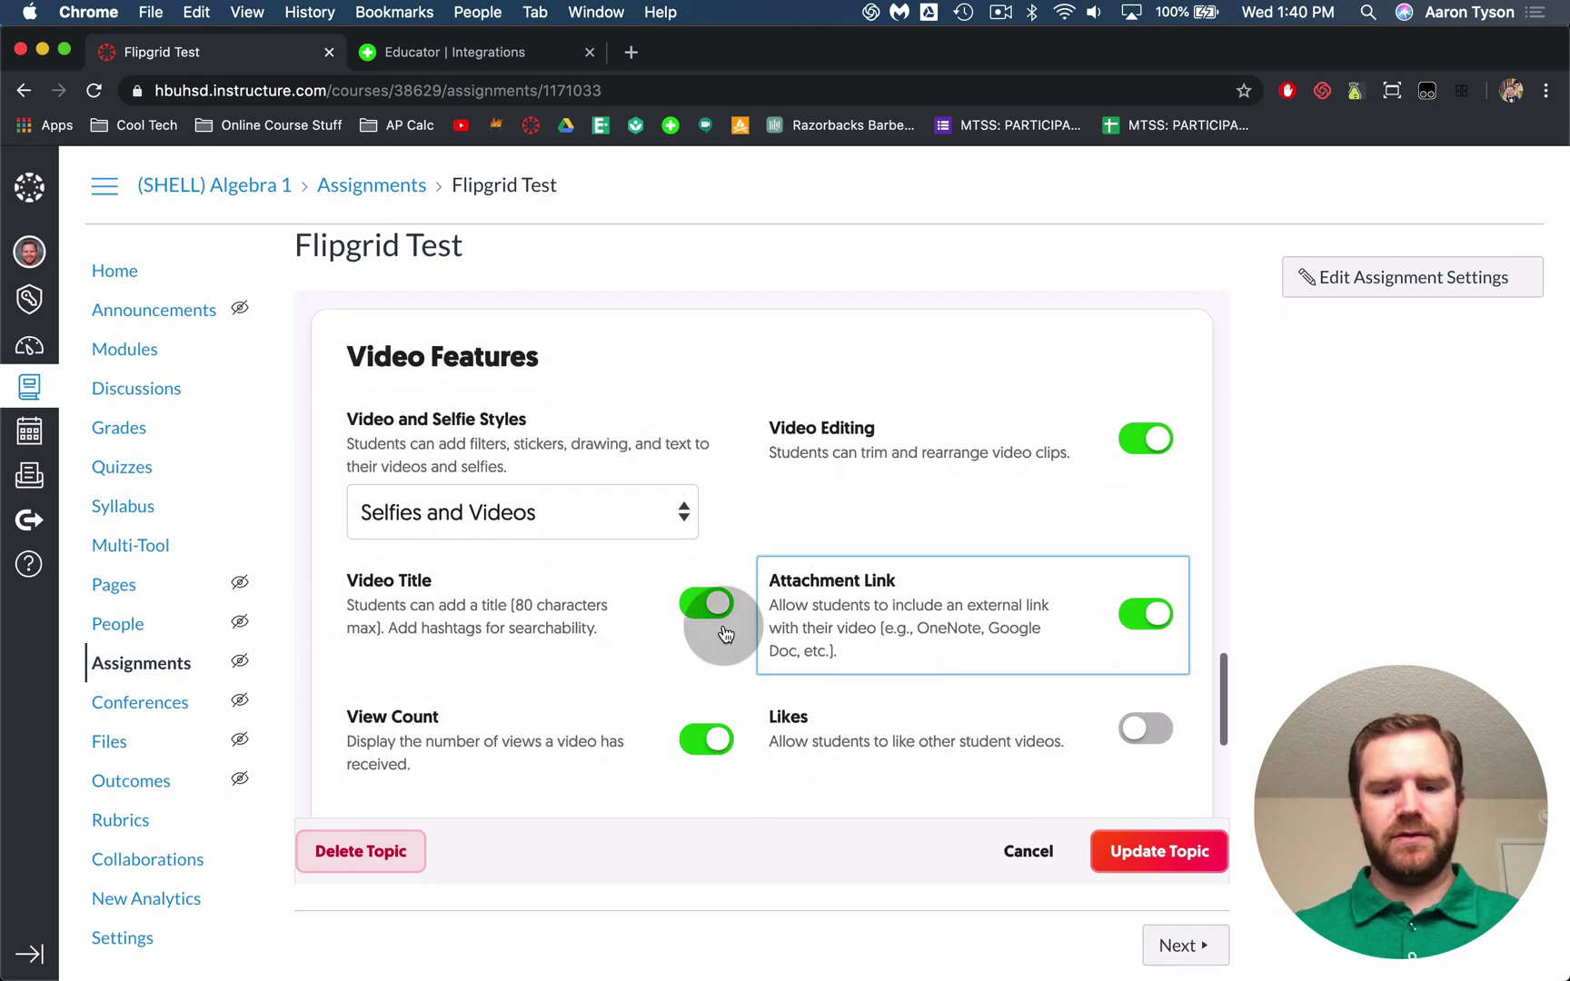
pyautogui.scroll(20, 898, 491)
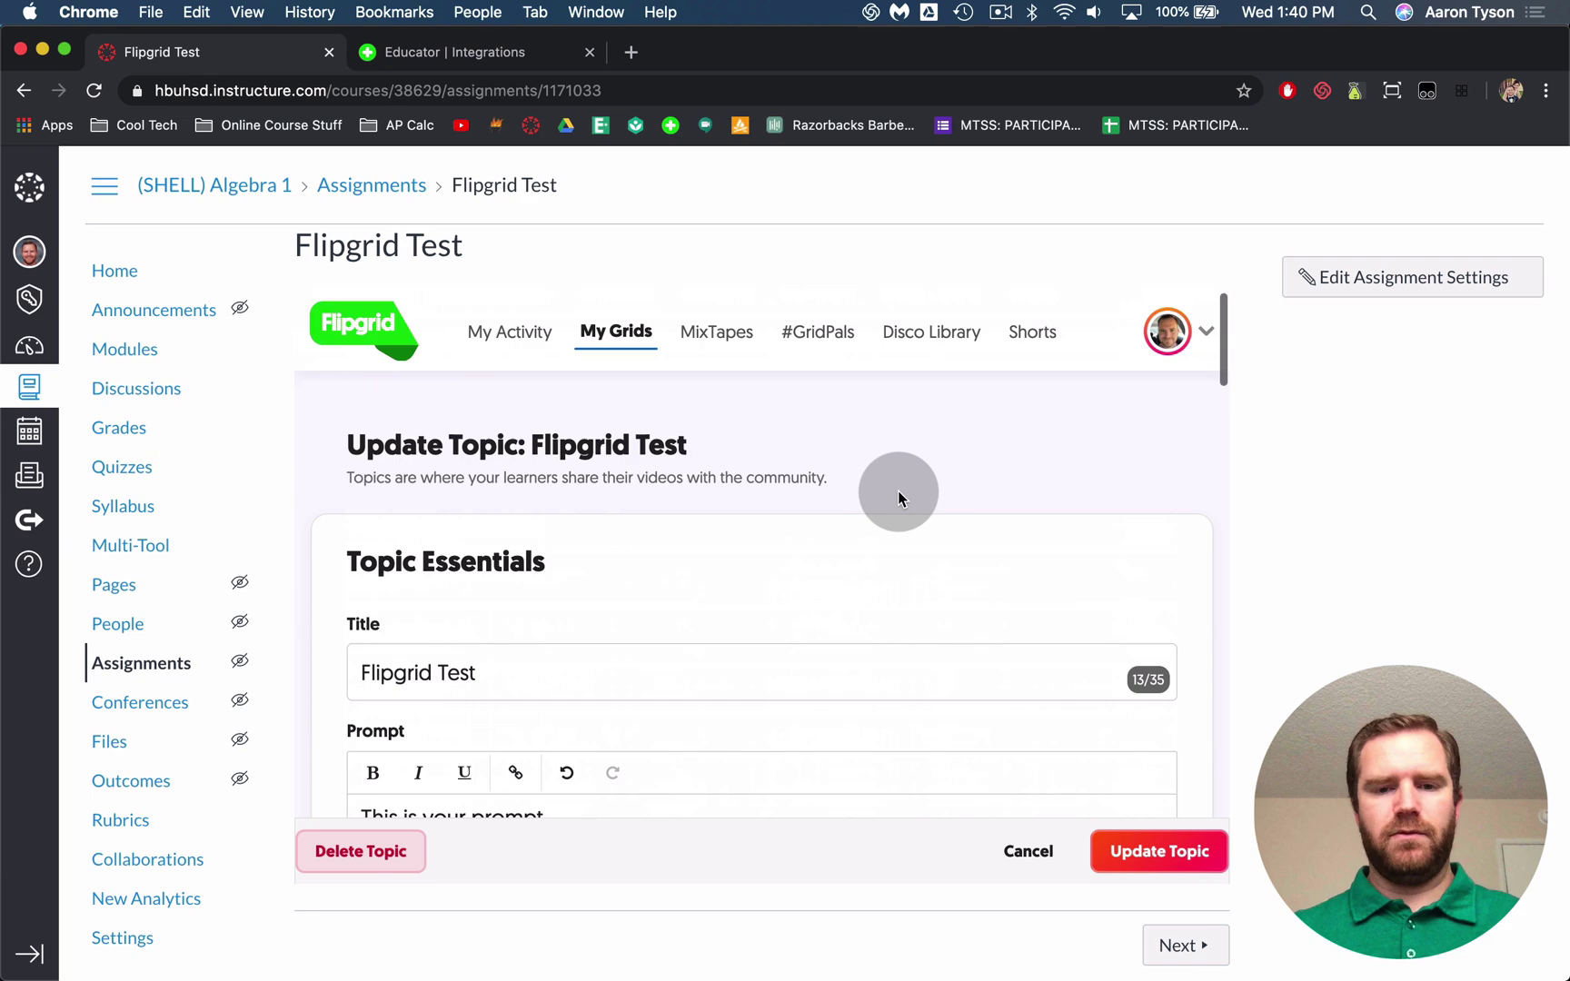
pyautogui.scroll(-4, 904, 484)
pyautogui.scroll(-1, 912, 482)
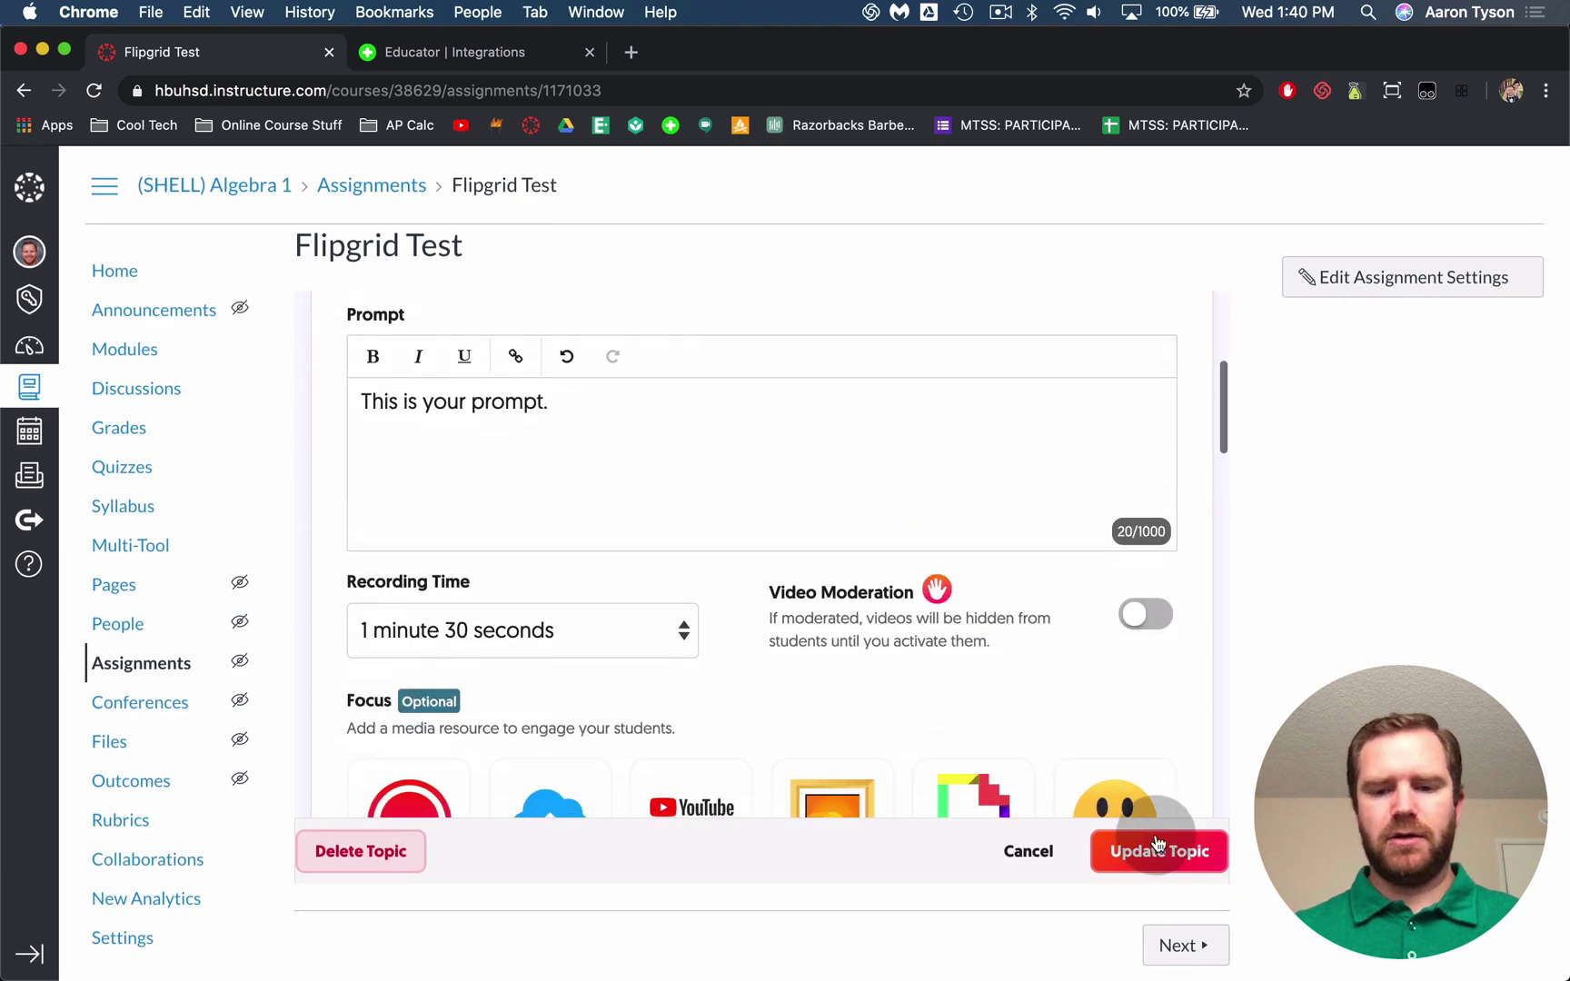
pyautogui.click(1204, 854)
pyautogui.scroll(-5, 838, 767)
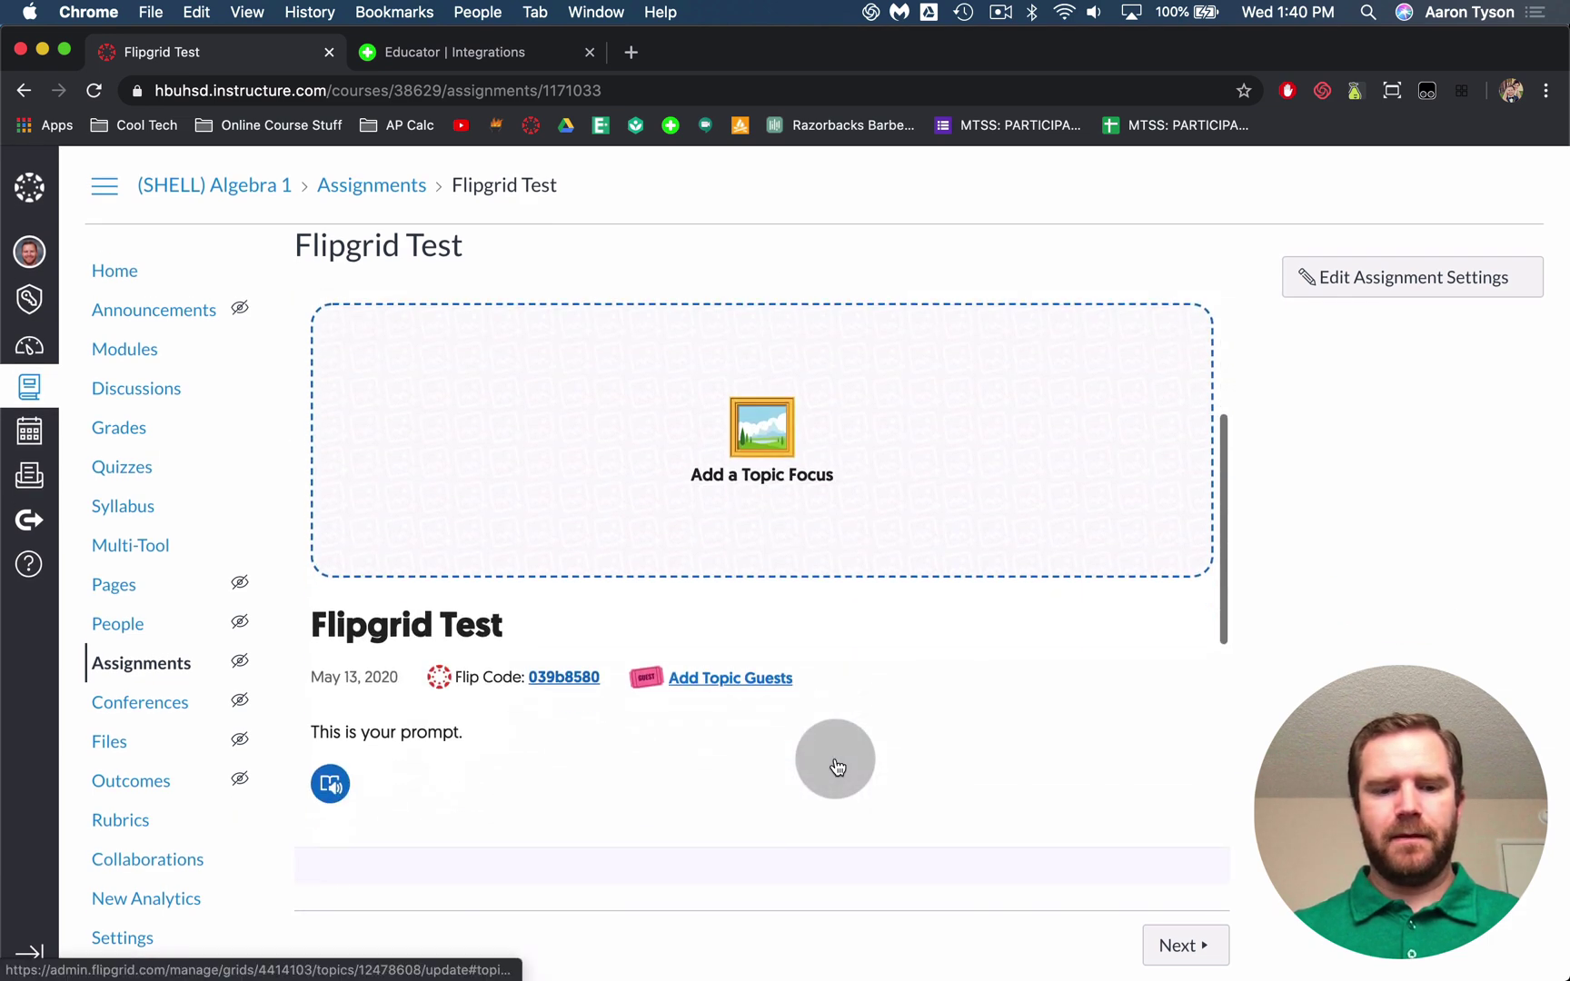
pyautogui.scroll(-10, 838, 768)
pyautogui.scroll(15, 834, 764)
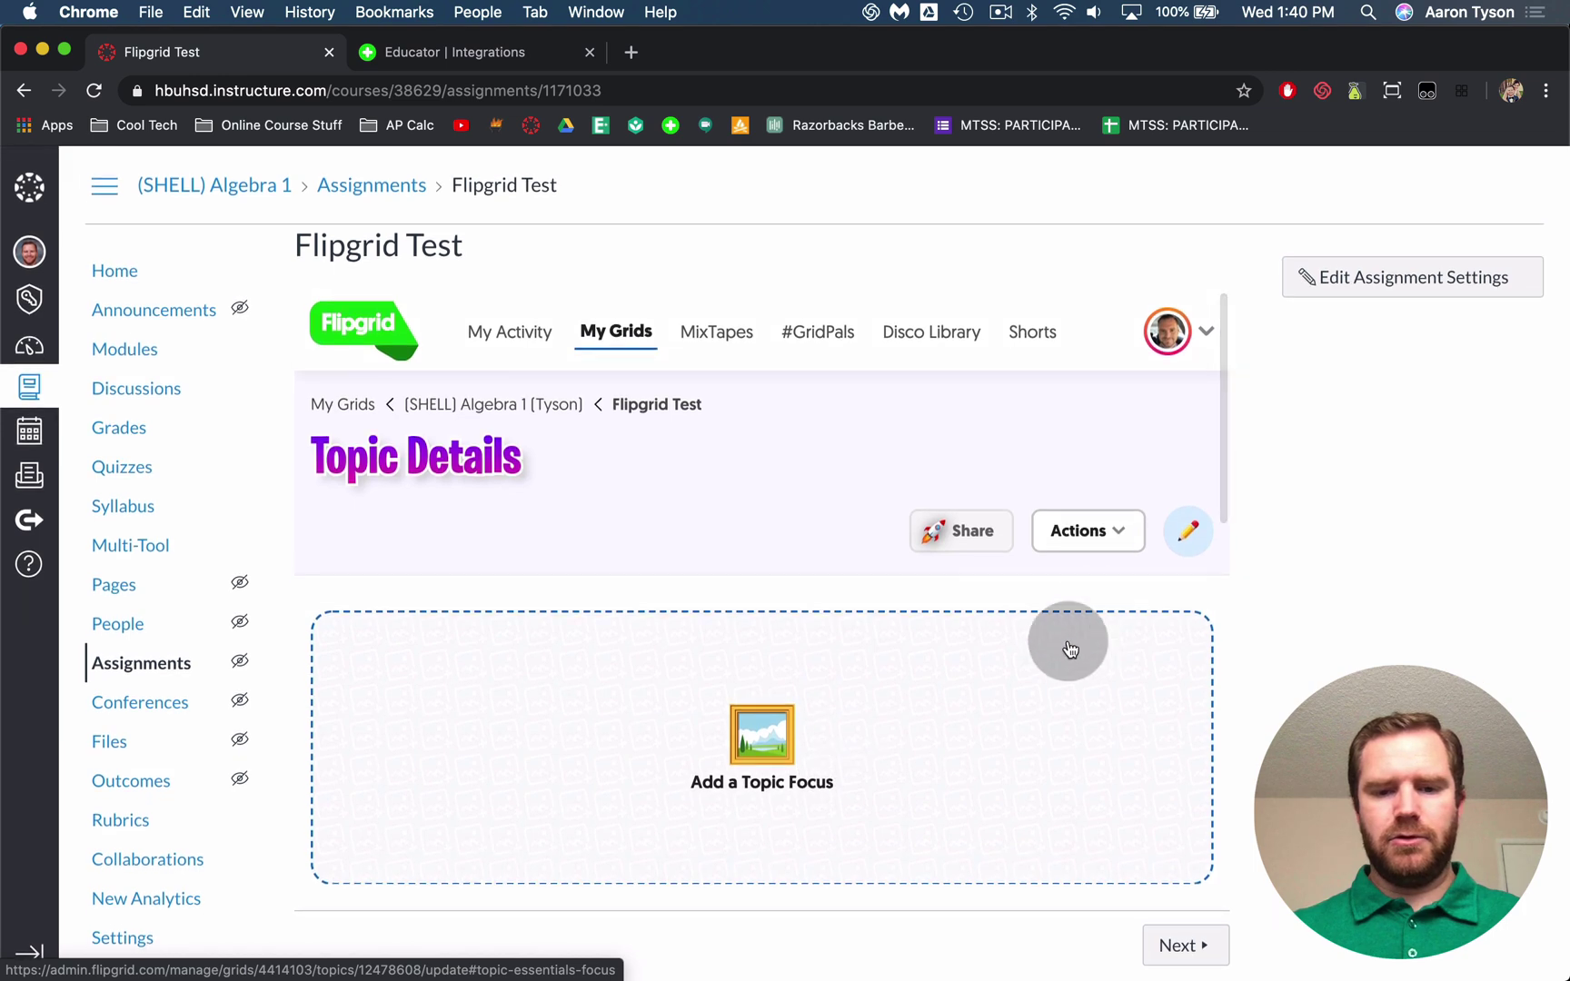
pyautogui.scroll(-7, 802, 543)
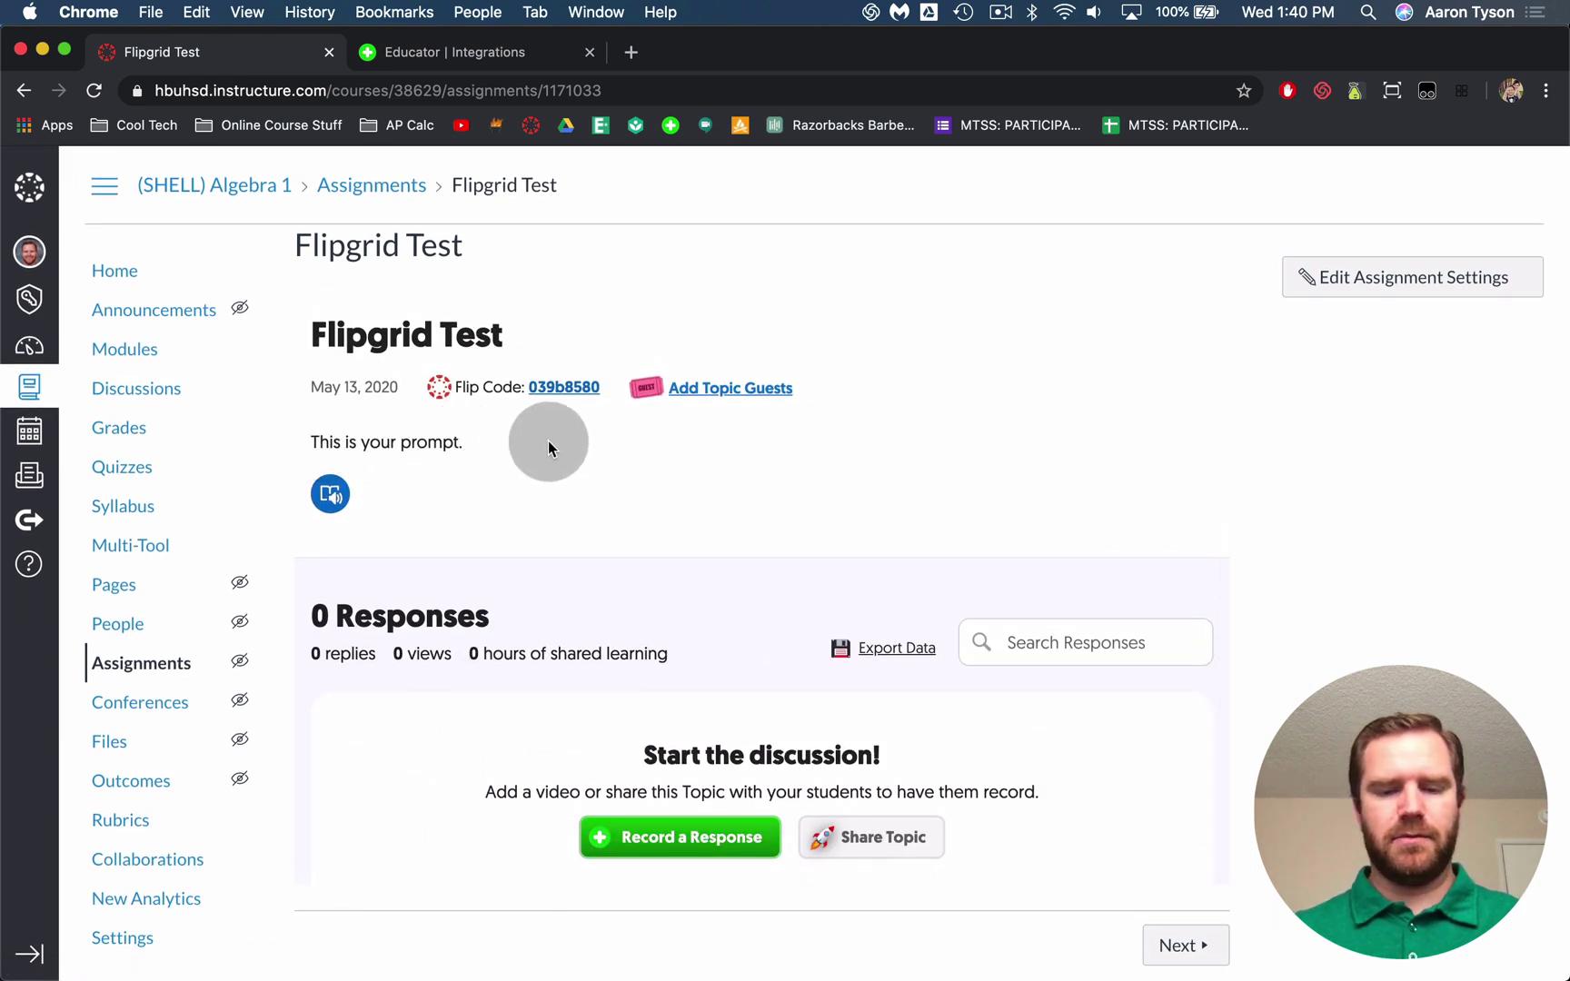
pyautogui.scroll(8, 545, 444)
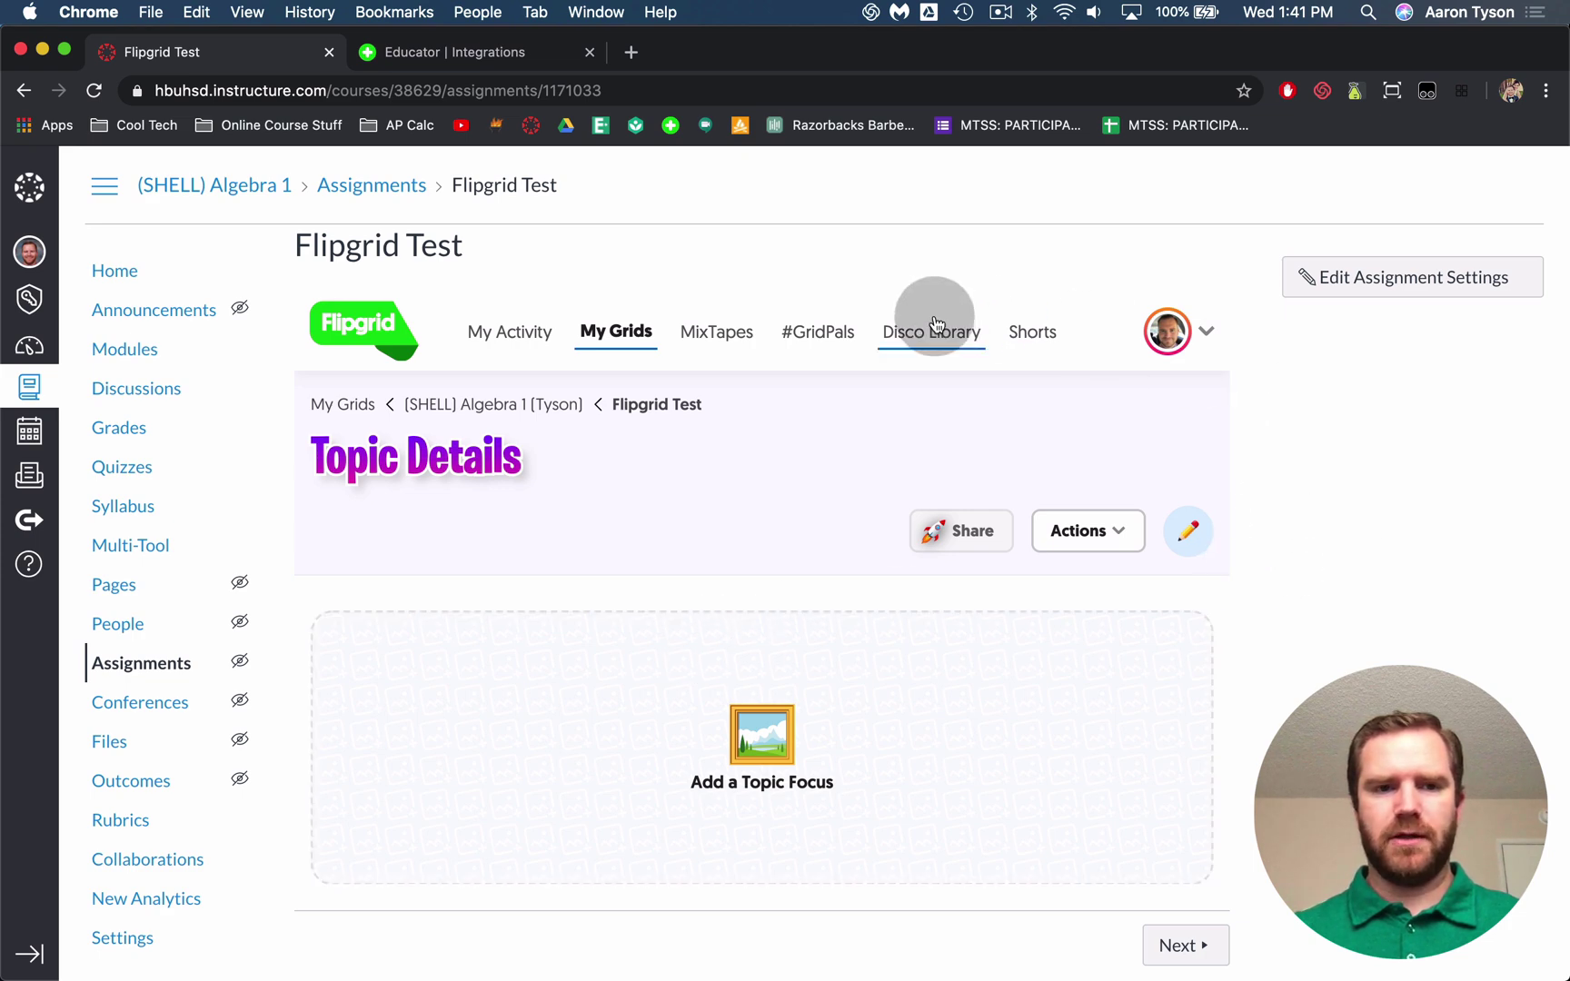
# Open the Update Grid form for (SHELL) Algebra 1 (Tyson) from My Grids, then return to the Canvas tab.
pyautogui.click(421, 55)
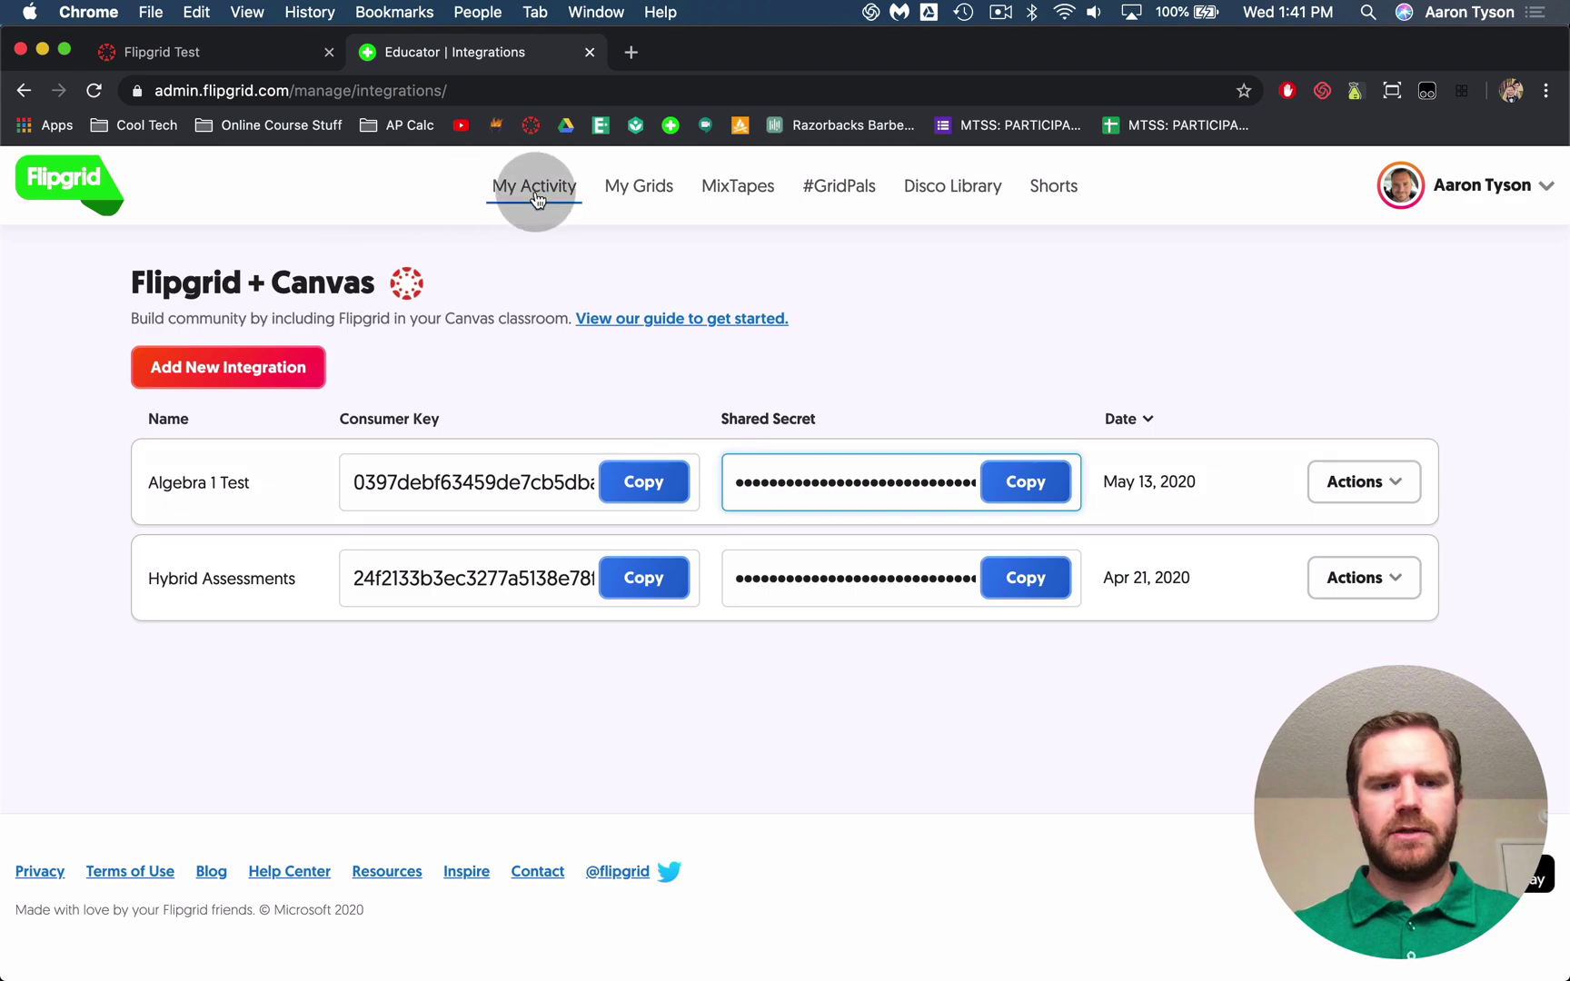
pyautogui.click(610, 199)
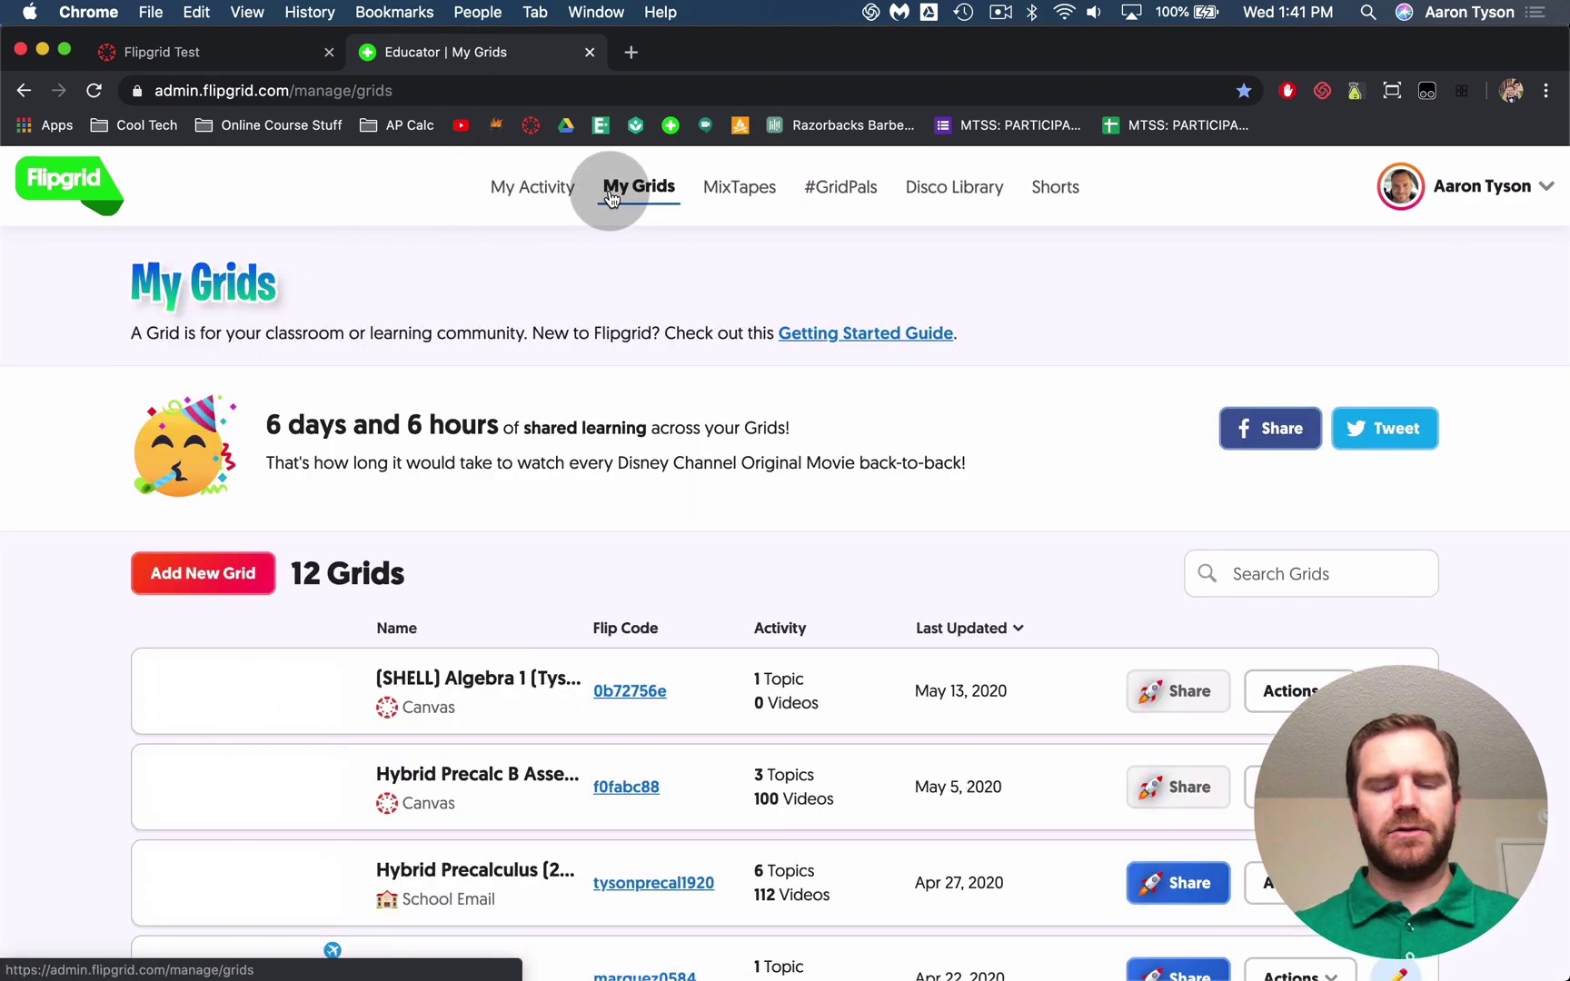
pyautogui.click(416, 700)
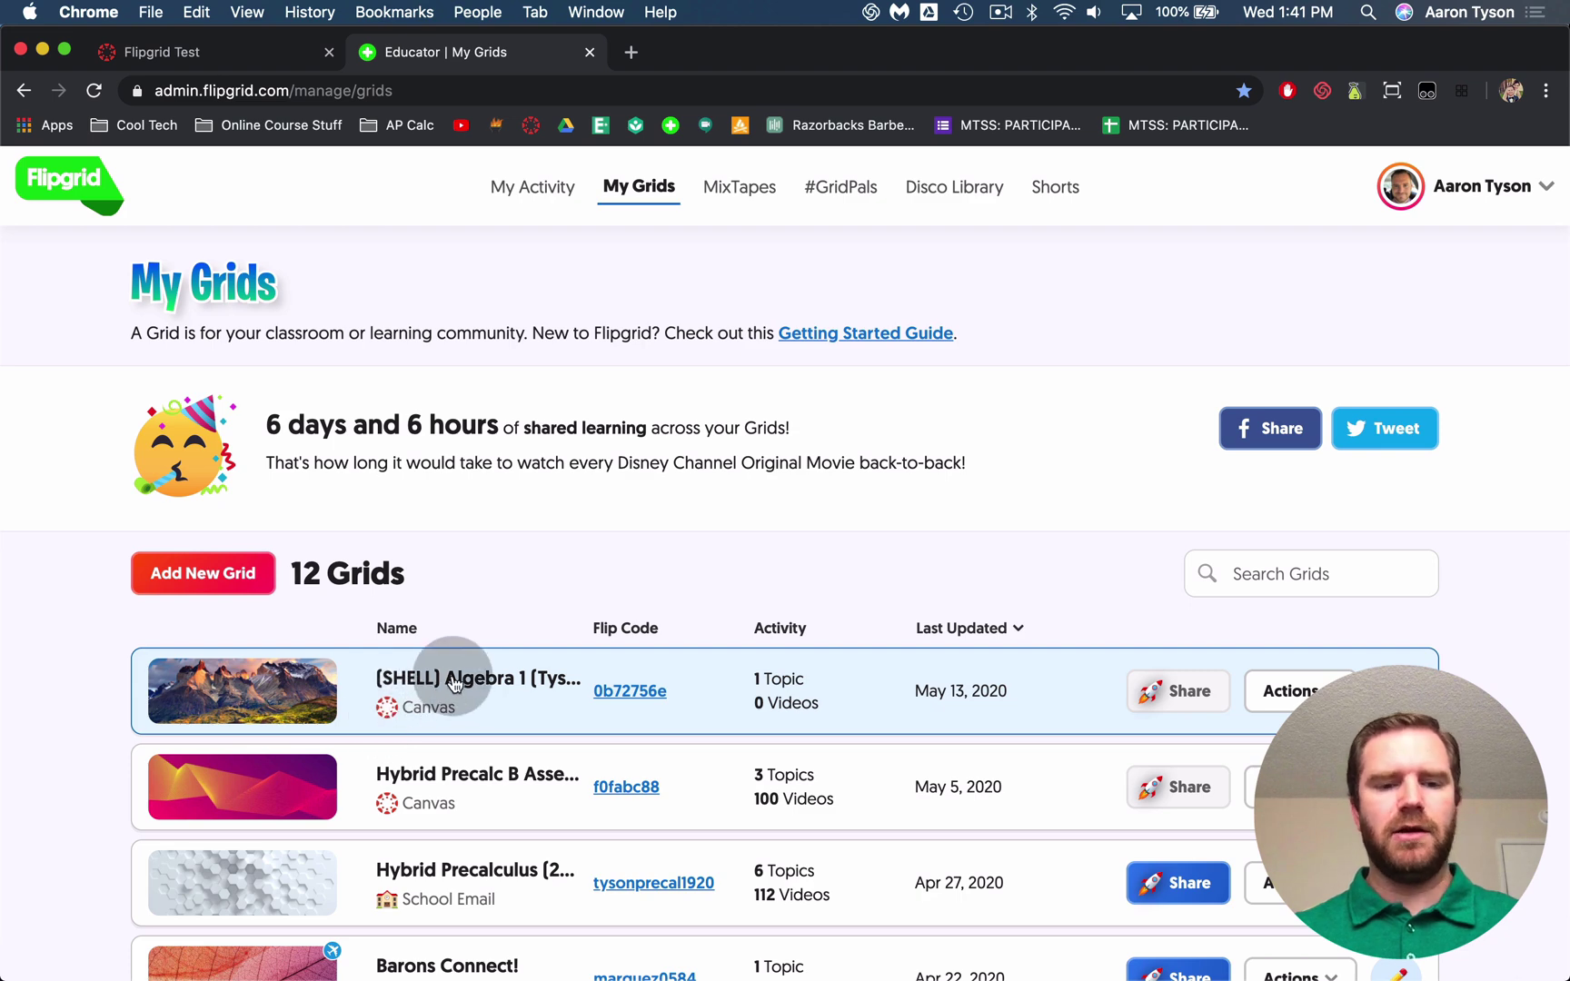
pyautogui.click(452, 692)
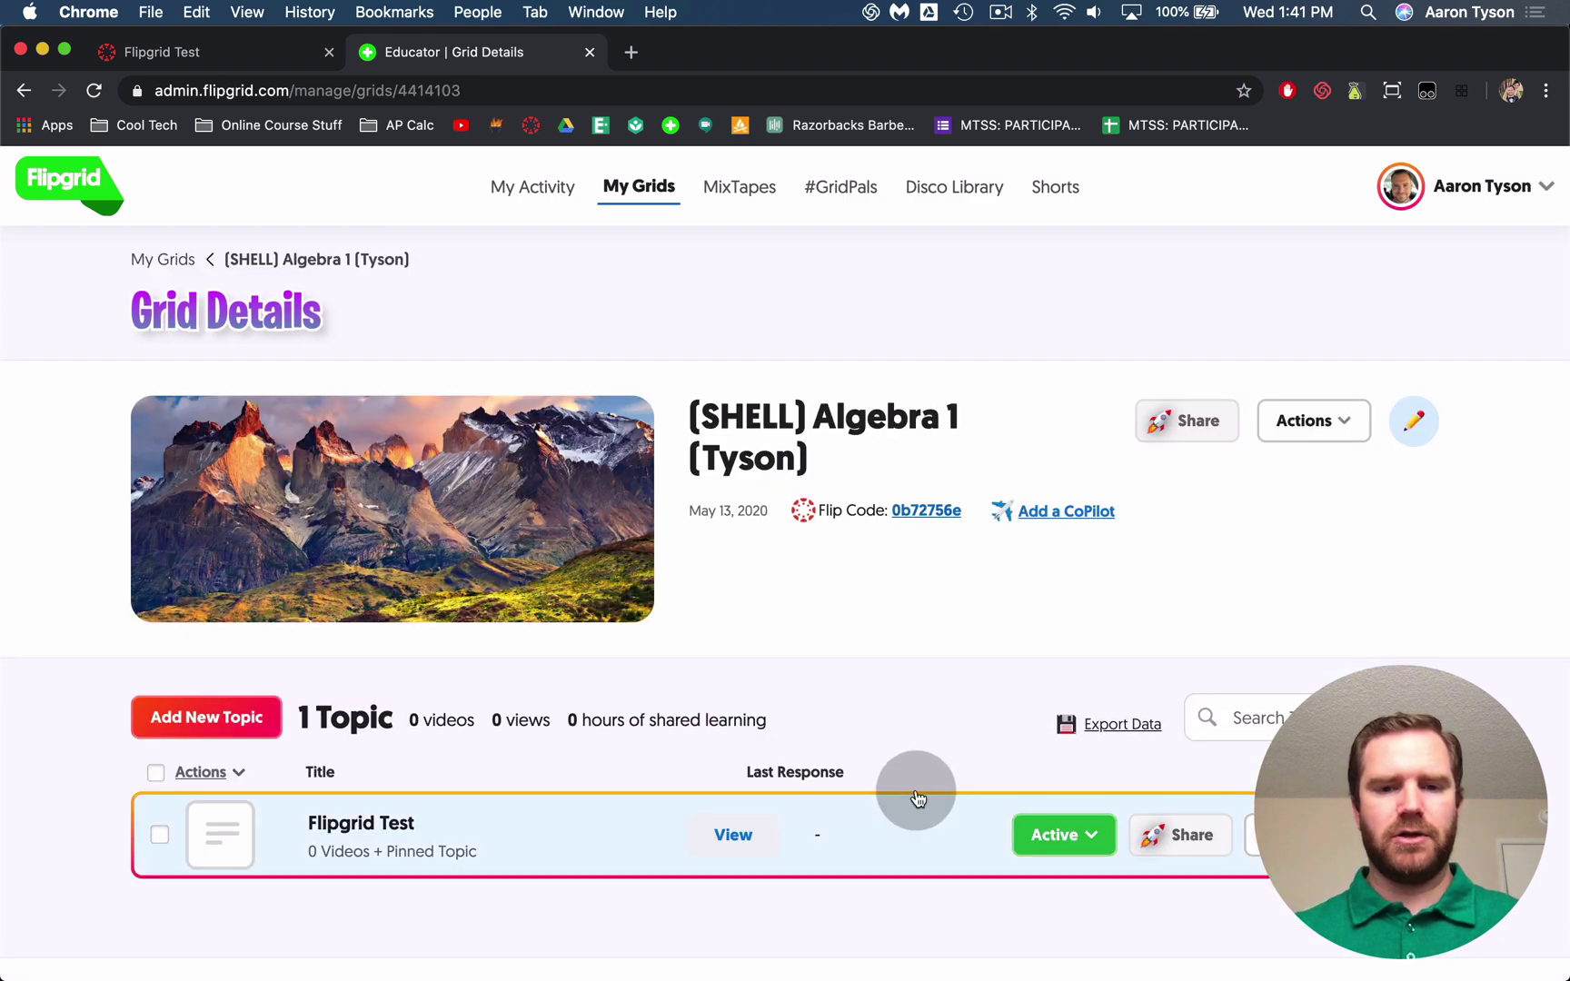
pyautogui.scroll(-1, 900, 742)
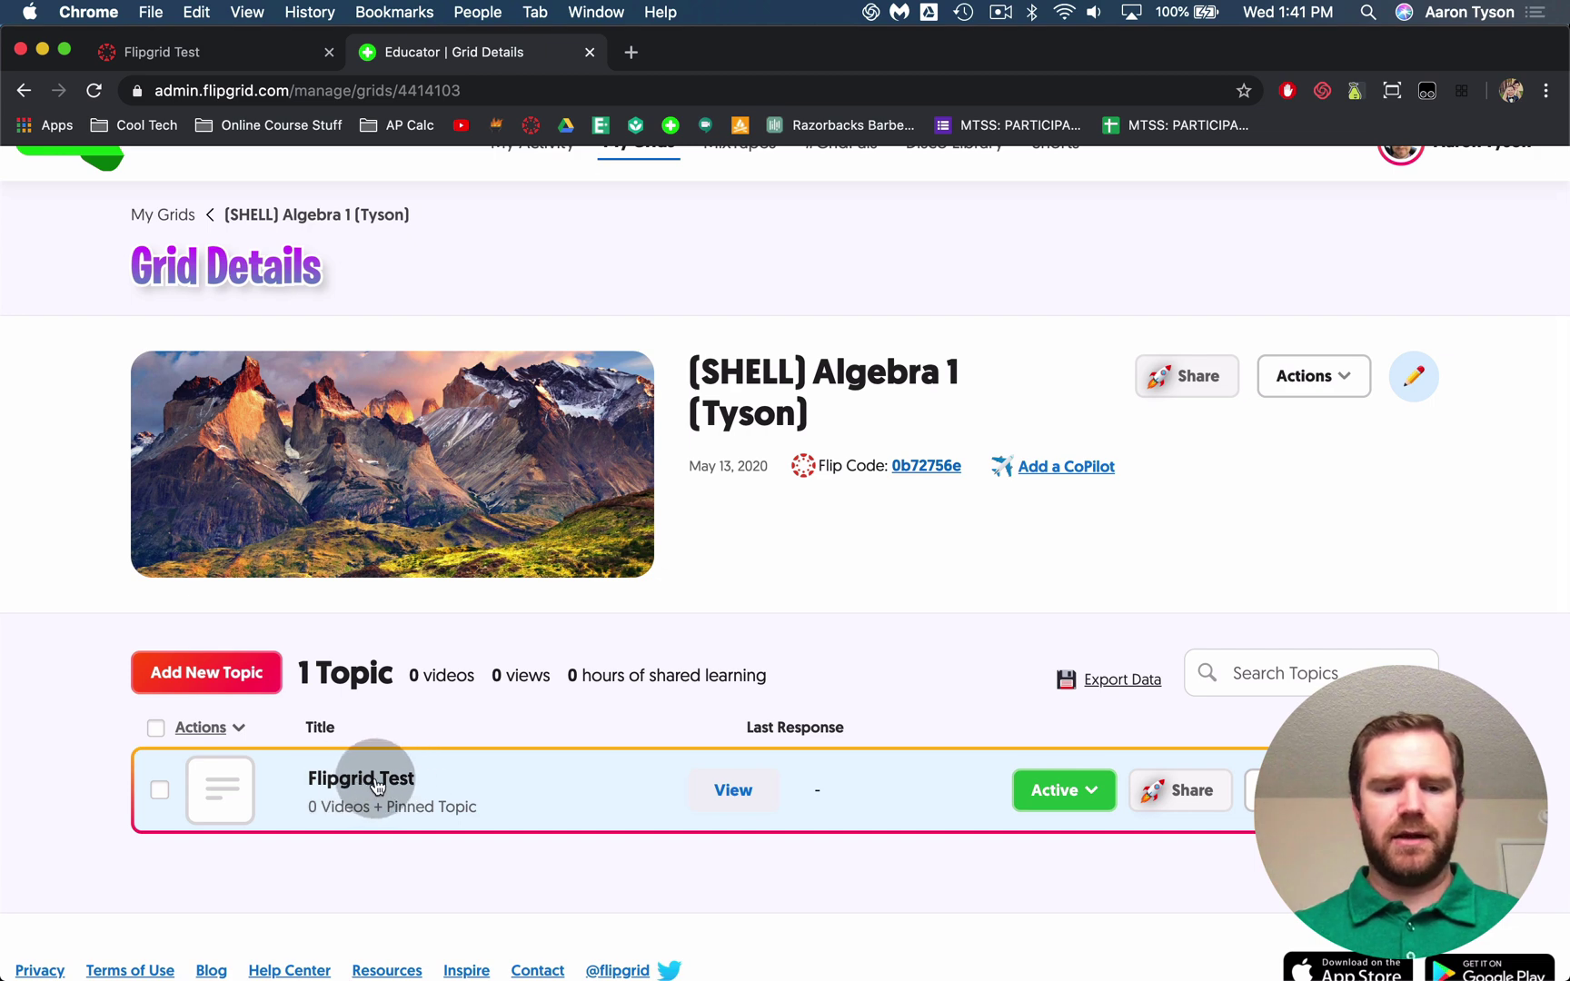
pyautogui.click(1414, 375)
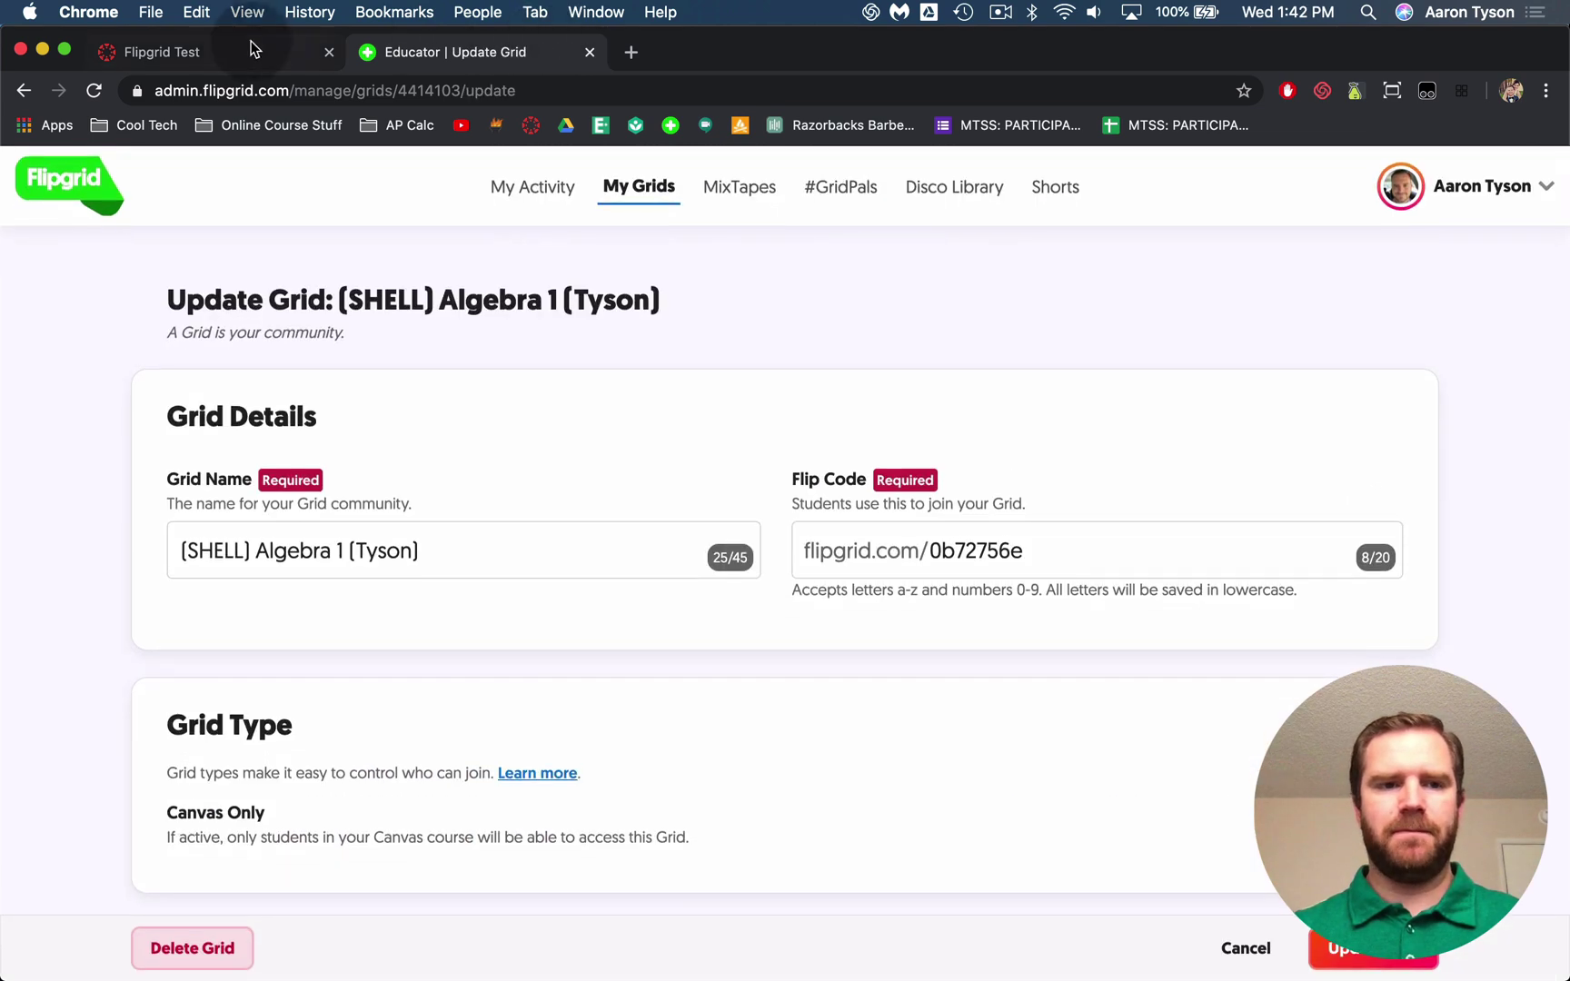
pyautogui.click(214, 51)
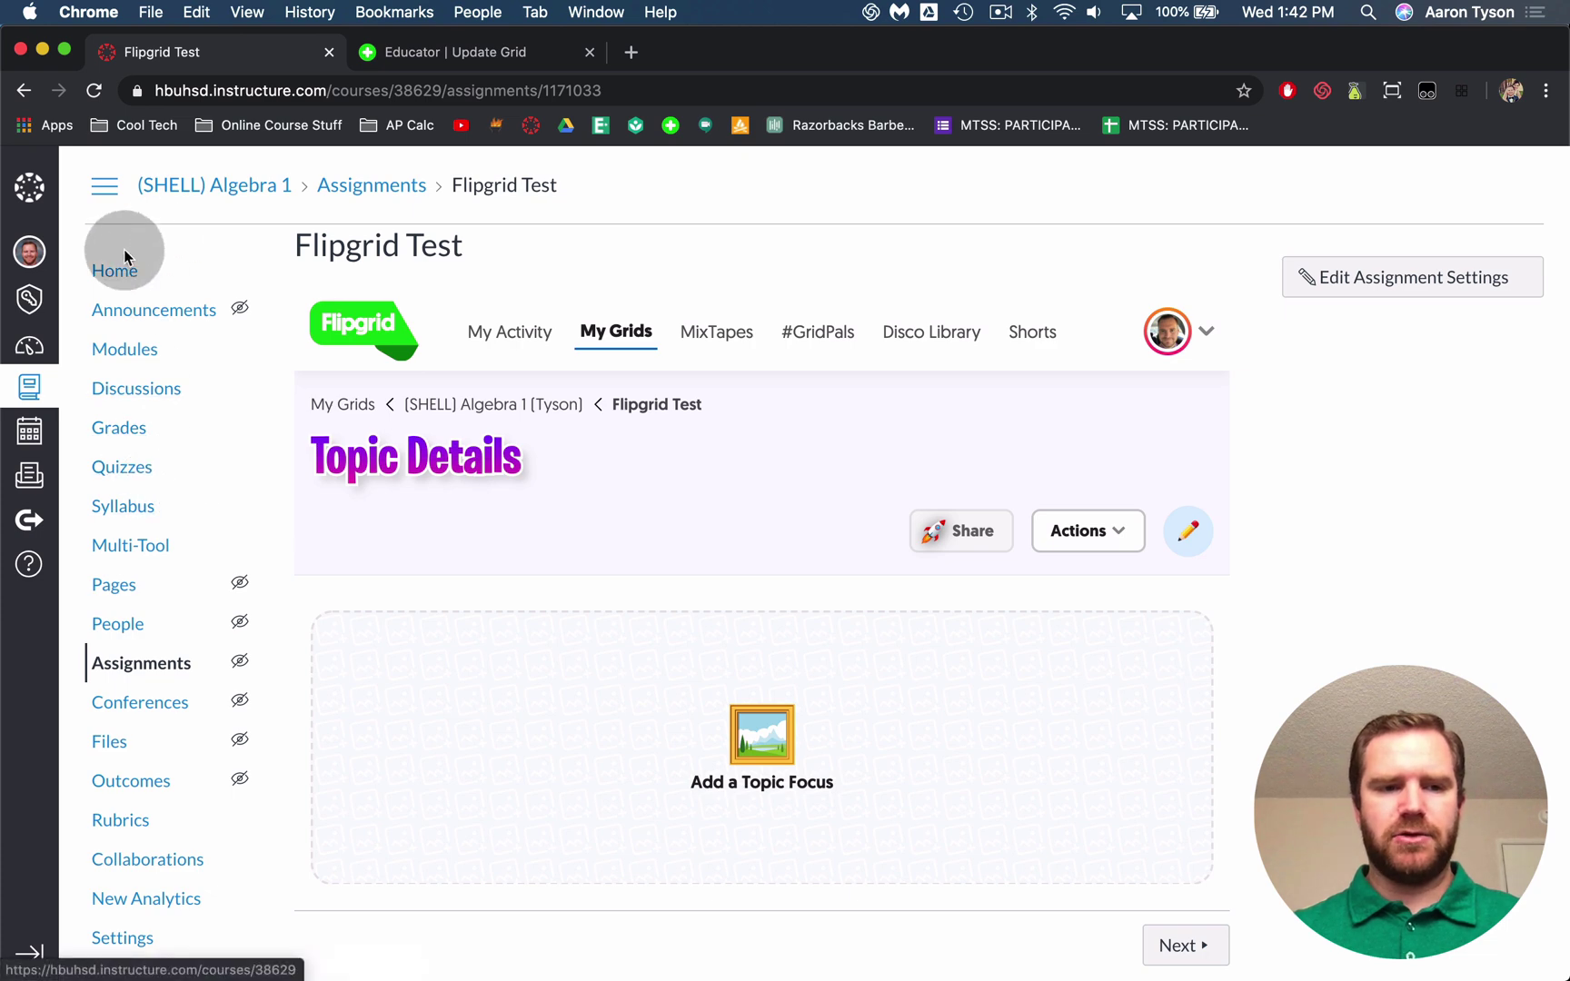
# Publish the Flipgrid Test assignment in the Flipgrid Assignments module on the Modules page.
pyautogui.click(115, 283)
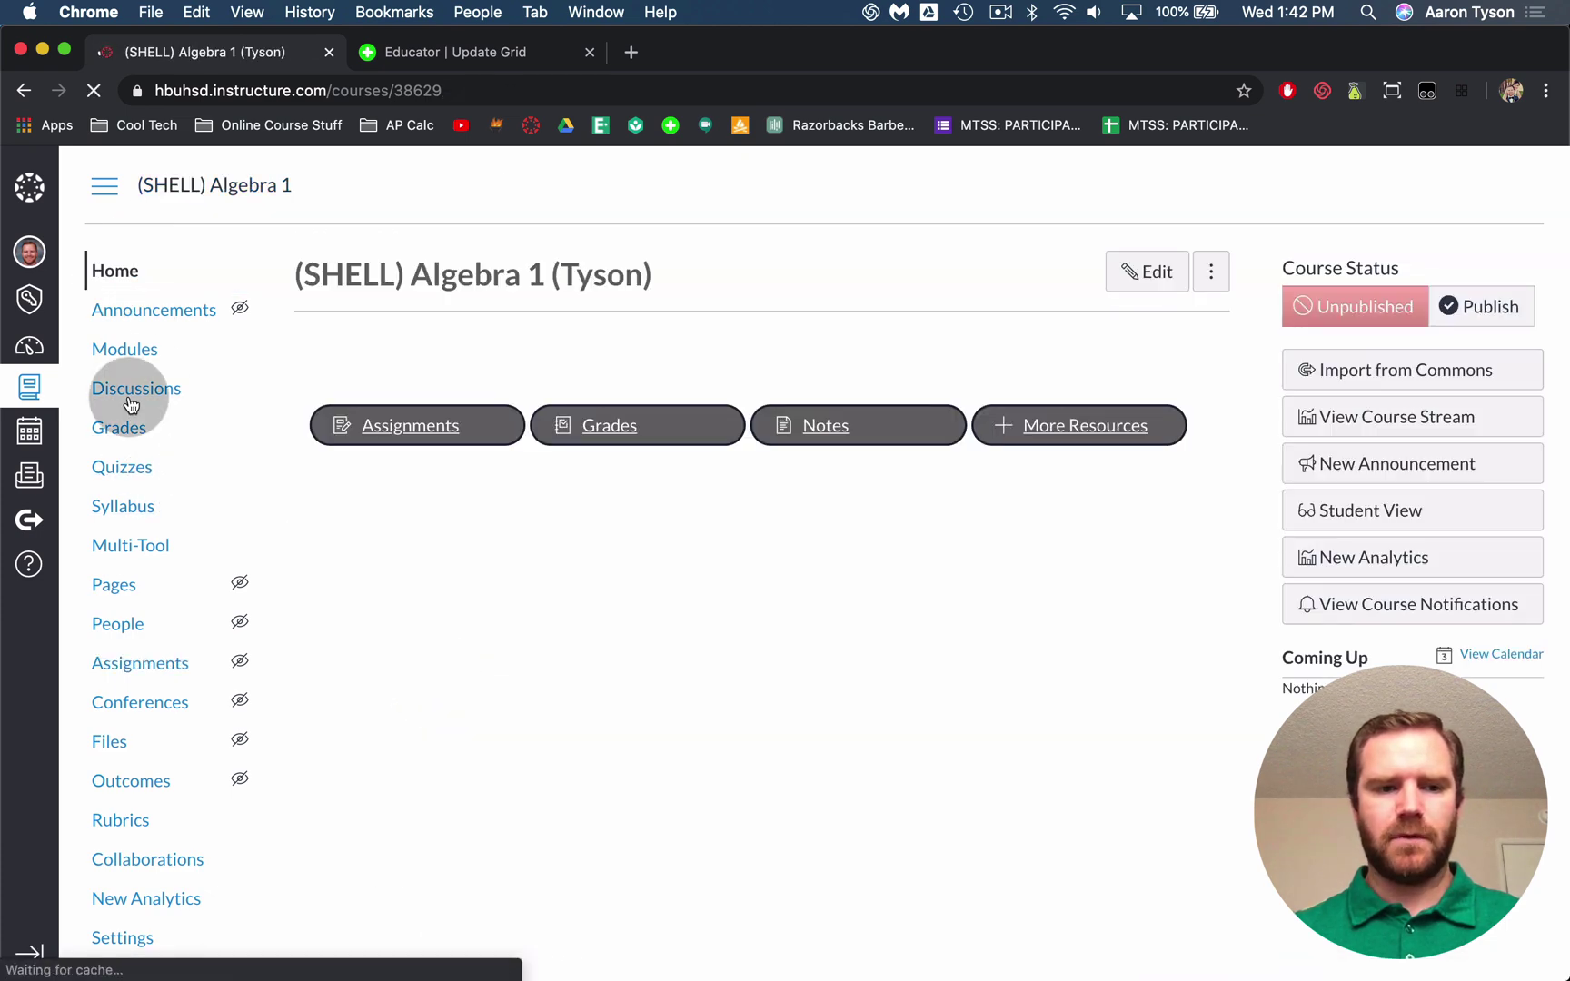
pyautogui.click(136, 664)
pyautogui.click(128, 349)
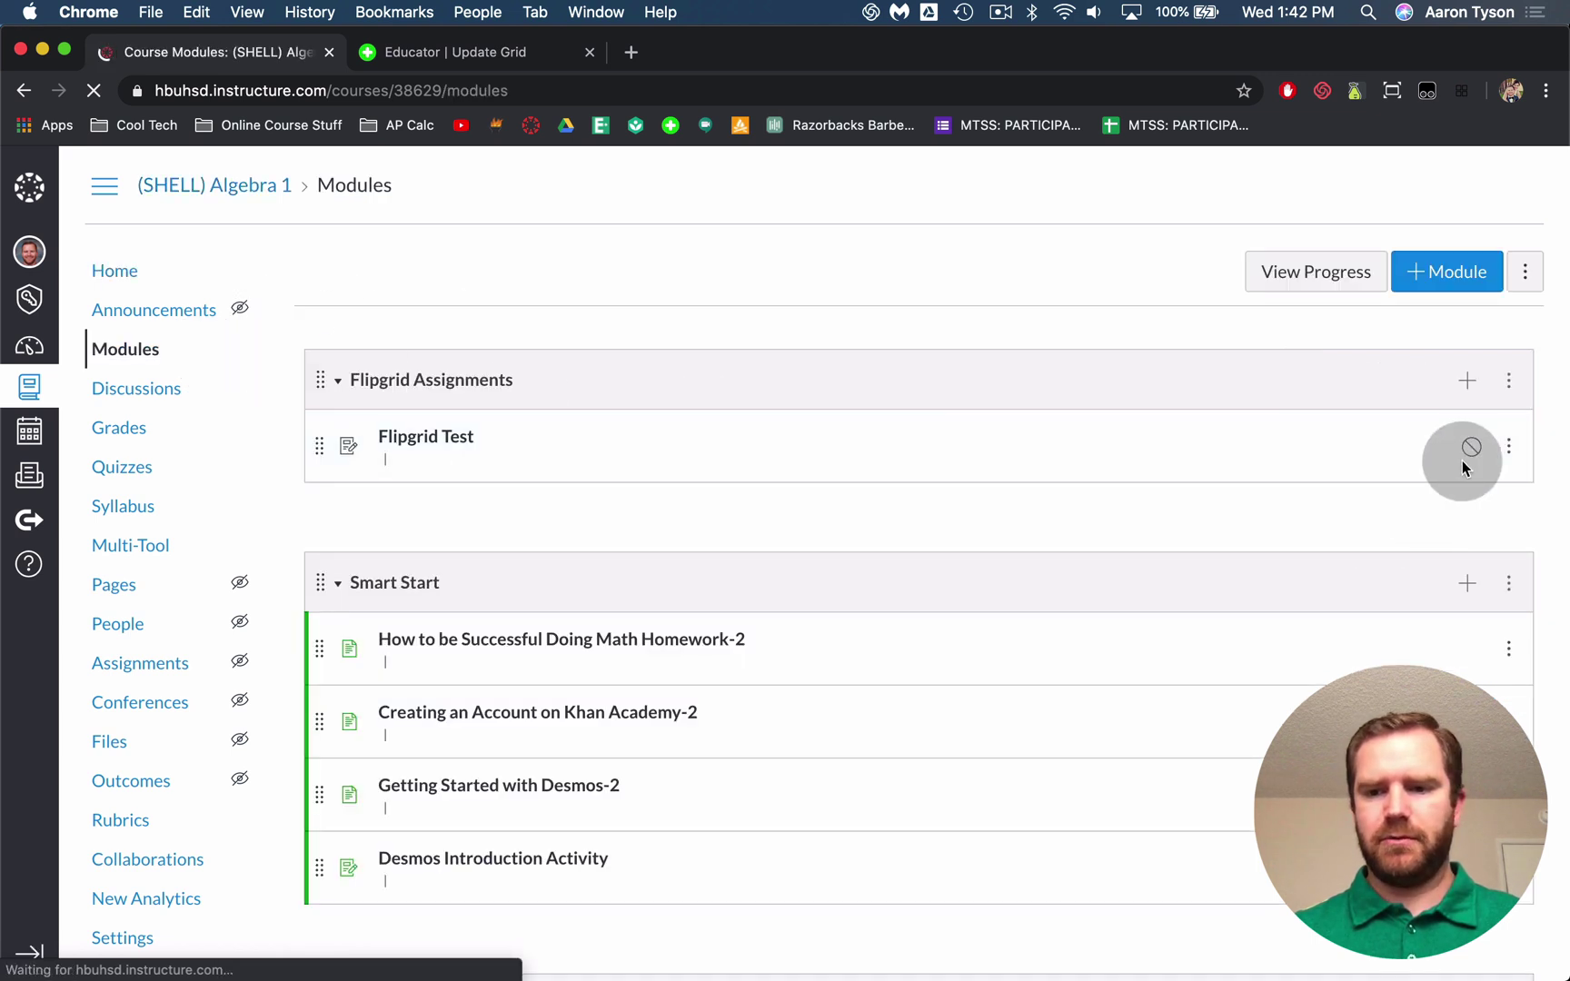
pyautogui.click(1464, 459)
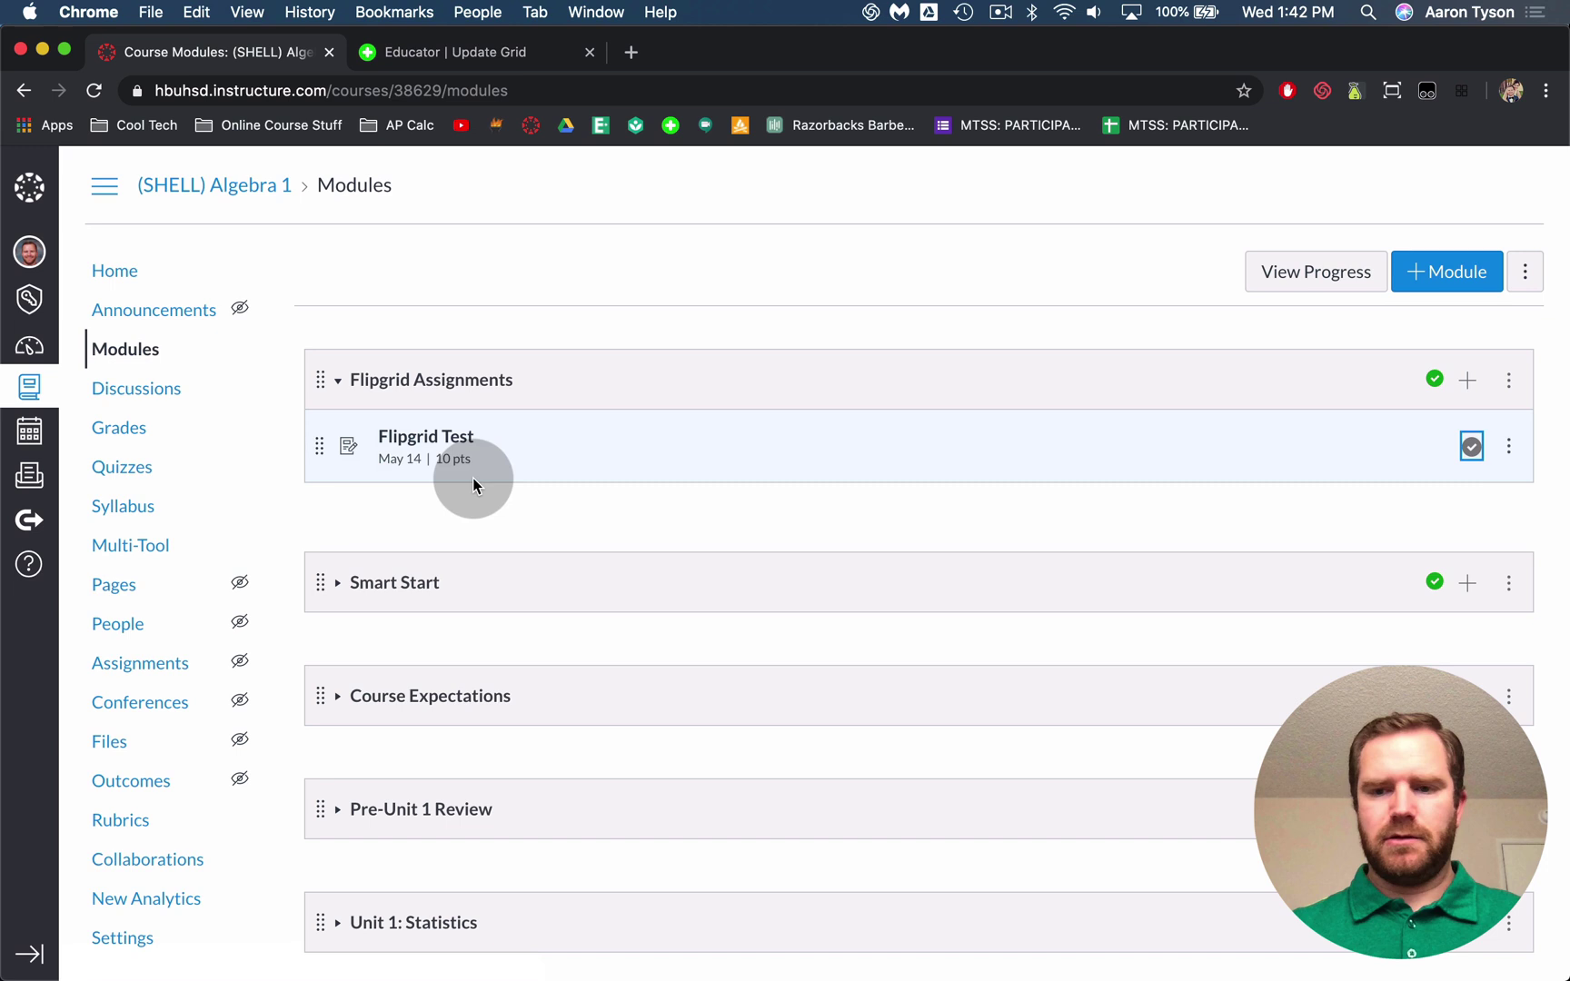
pyautogui.click(112, 268)
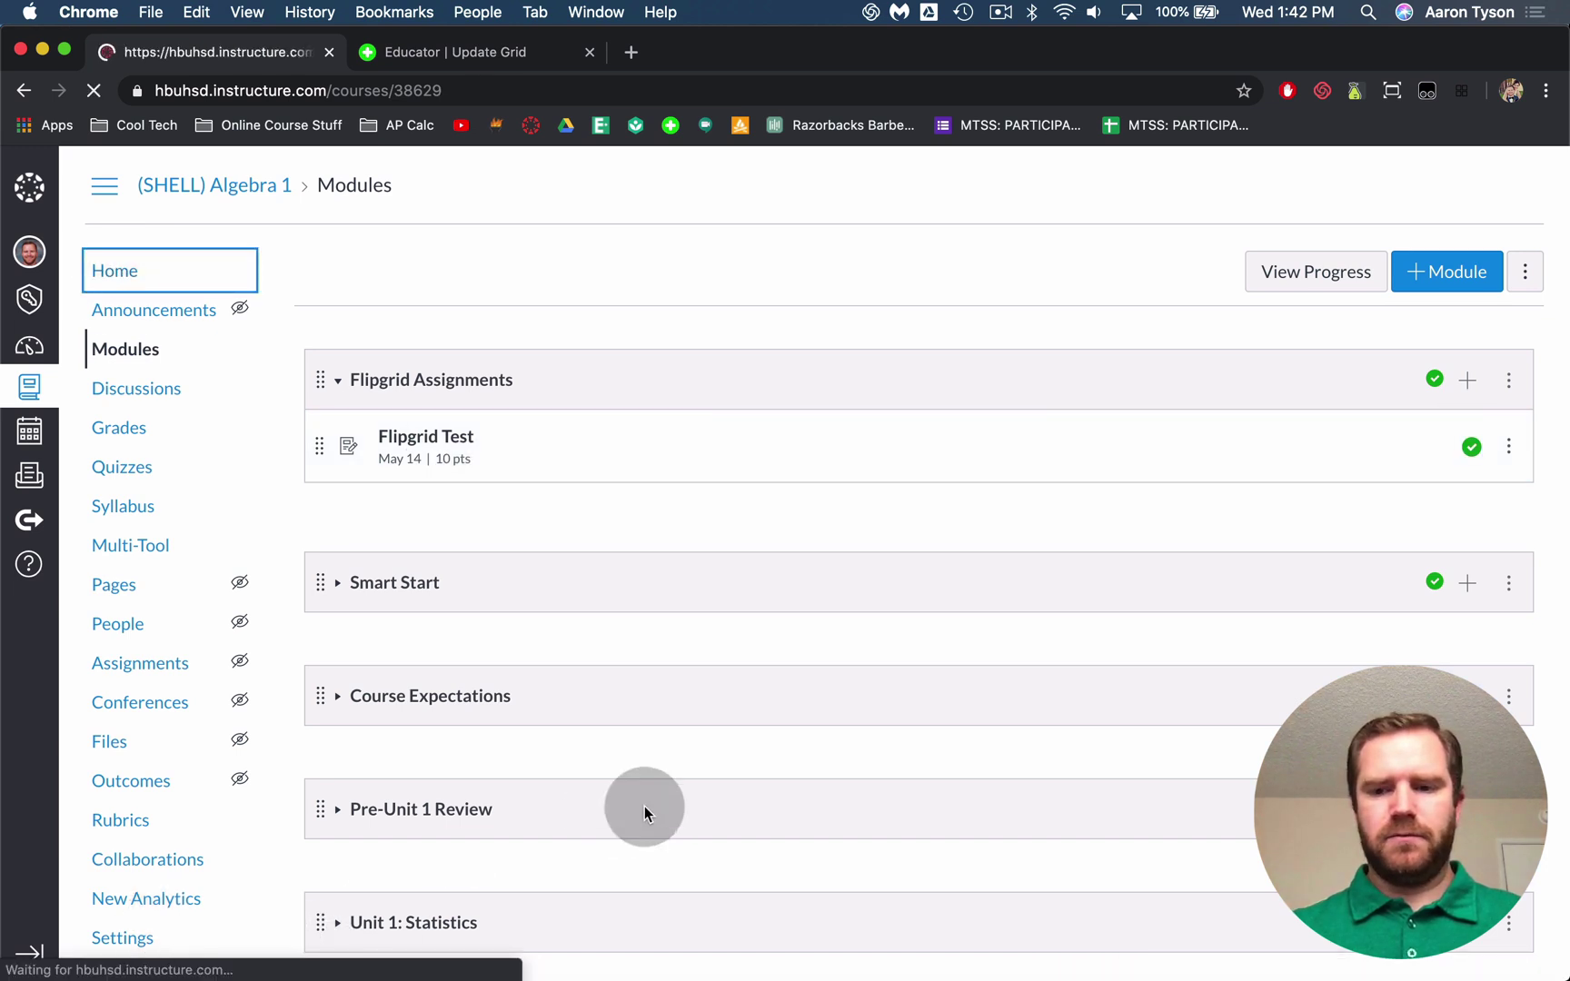
# Enter Student View and open the Flipgrid Test assignment from Modules.
pyautogui.click(1360, 556)
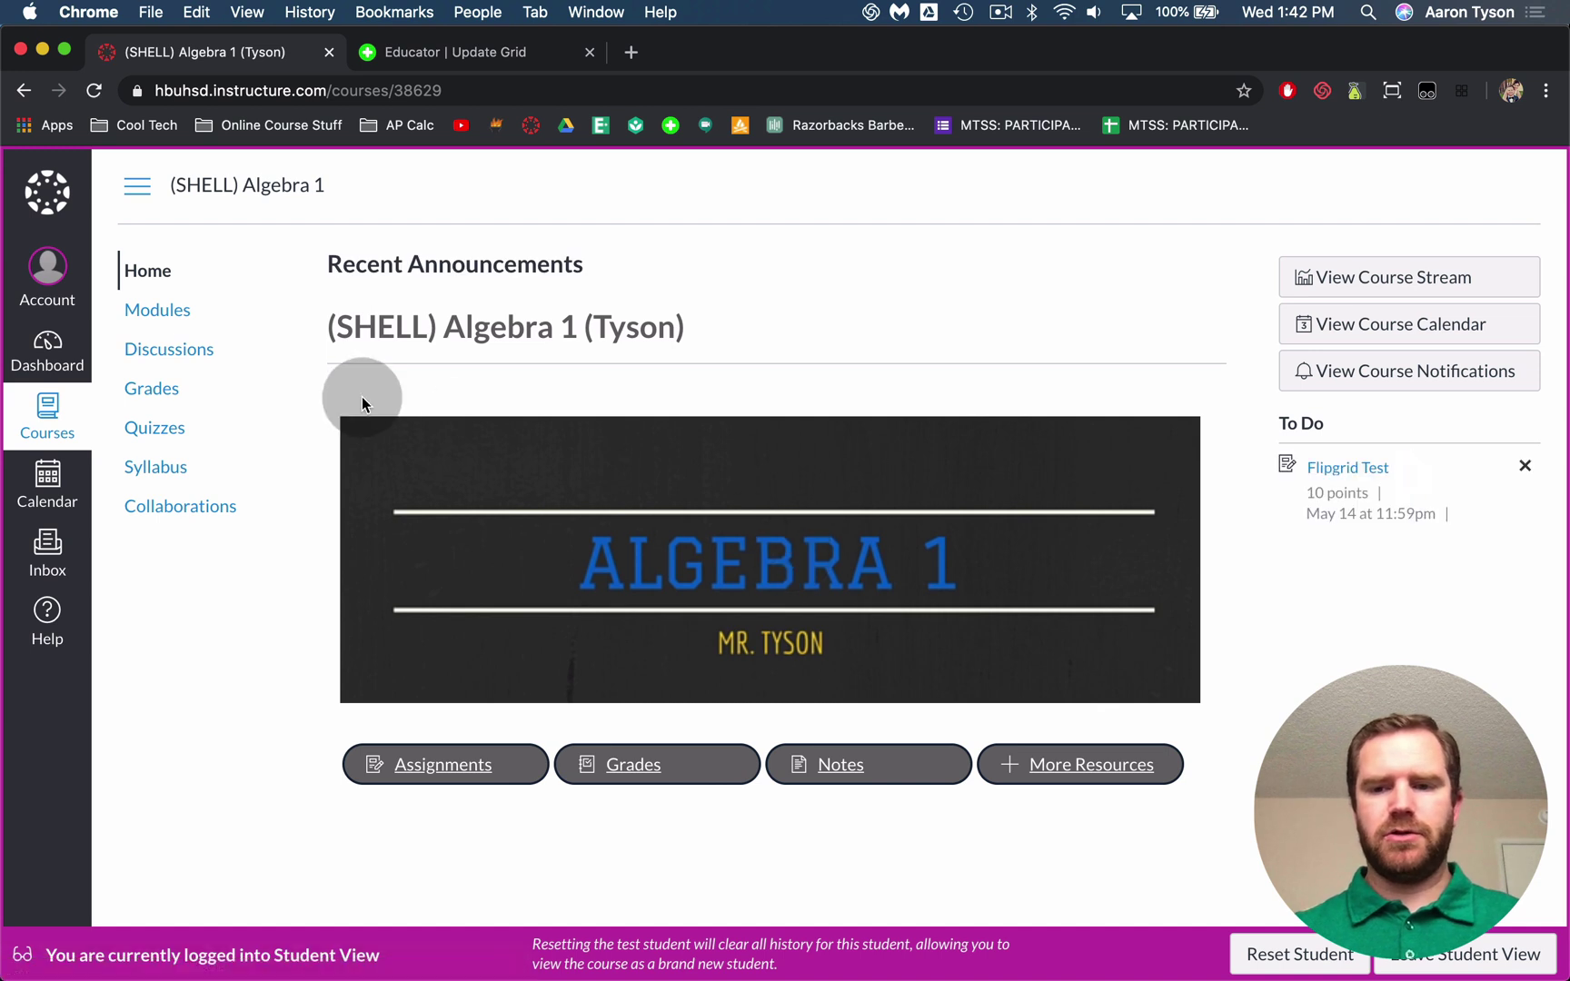
pyautogui.click(409, 764)
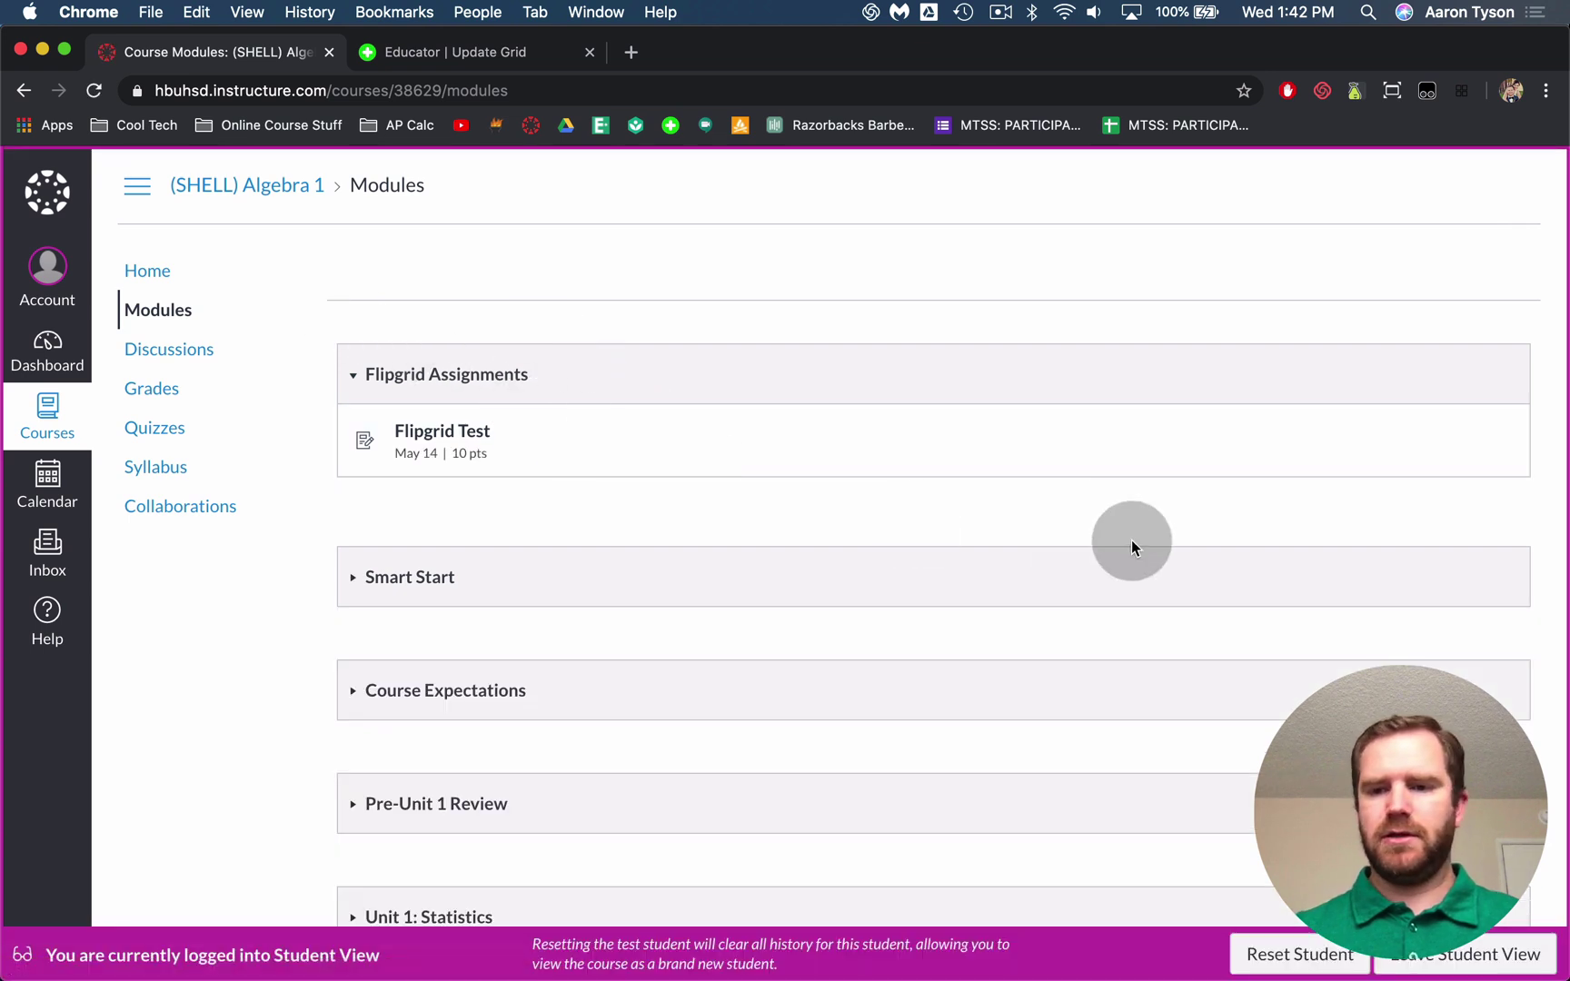
pyautogui.click(421, 434)
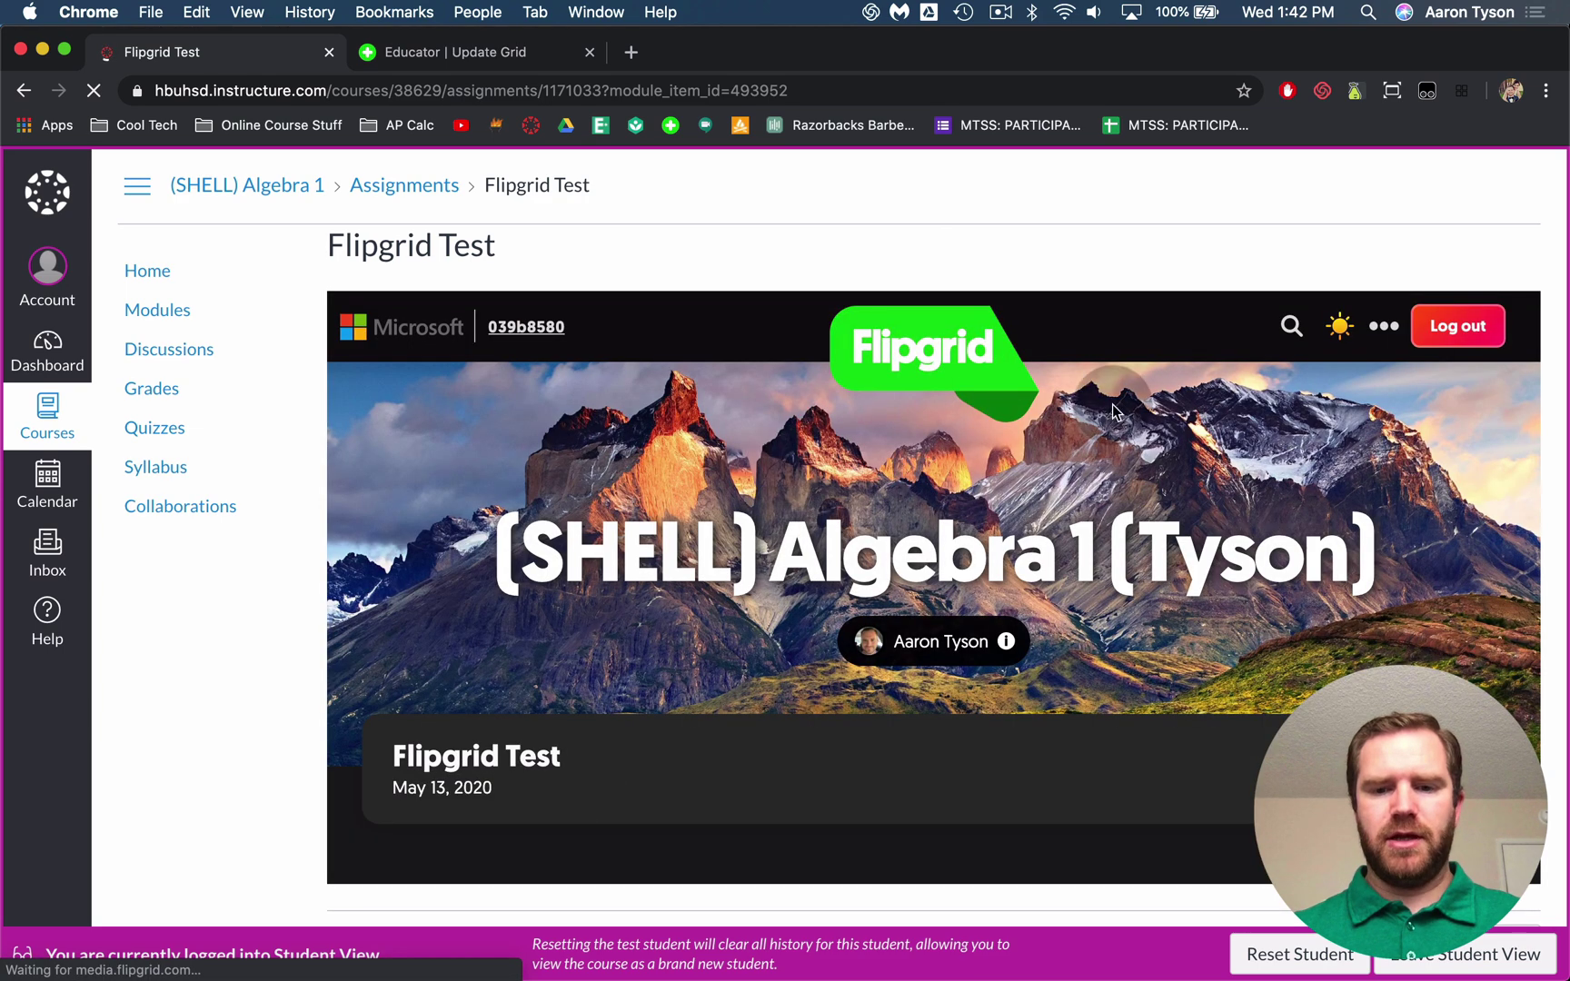
pyautogui.scroll(-4, 1038, 525)
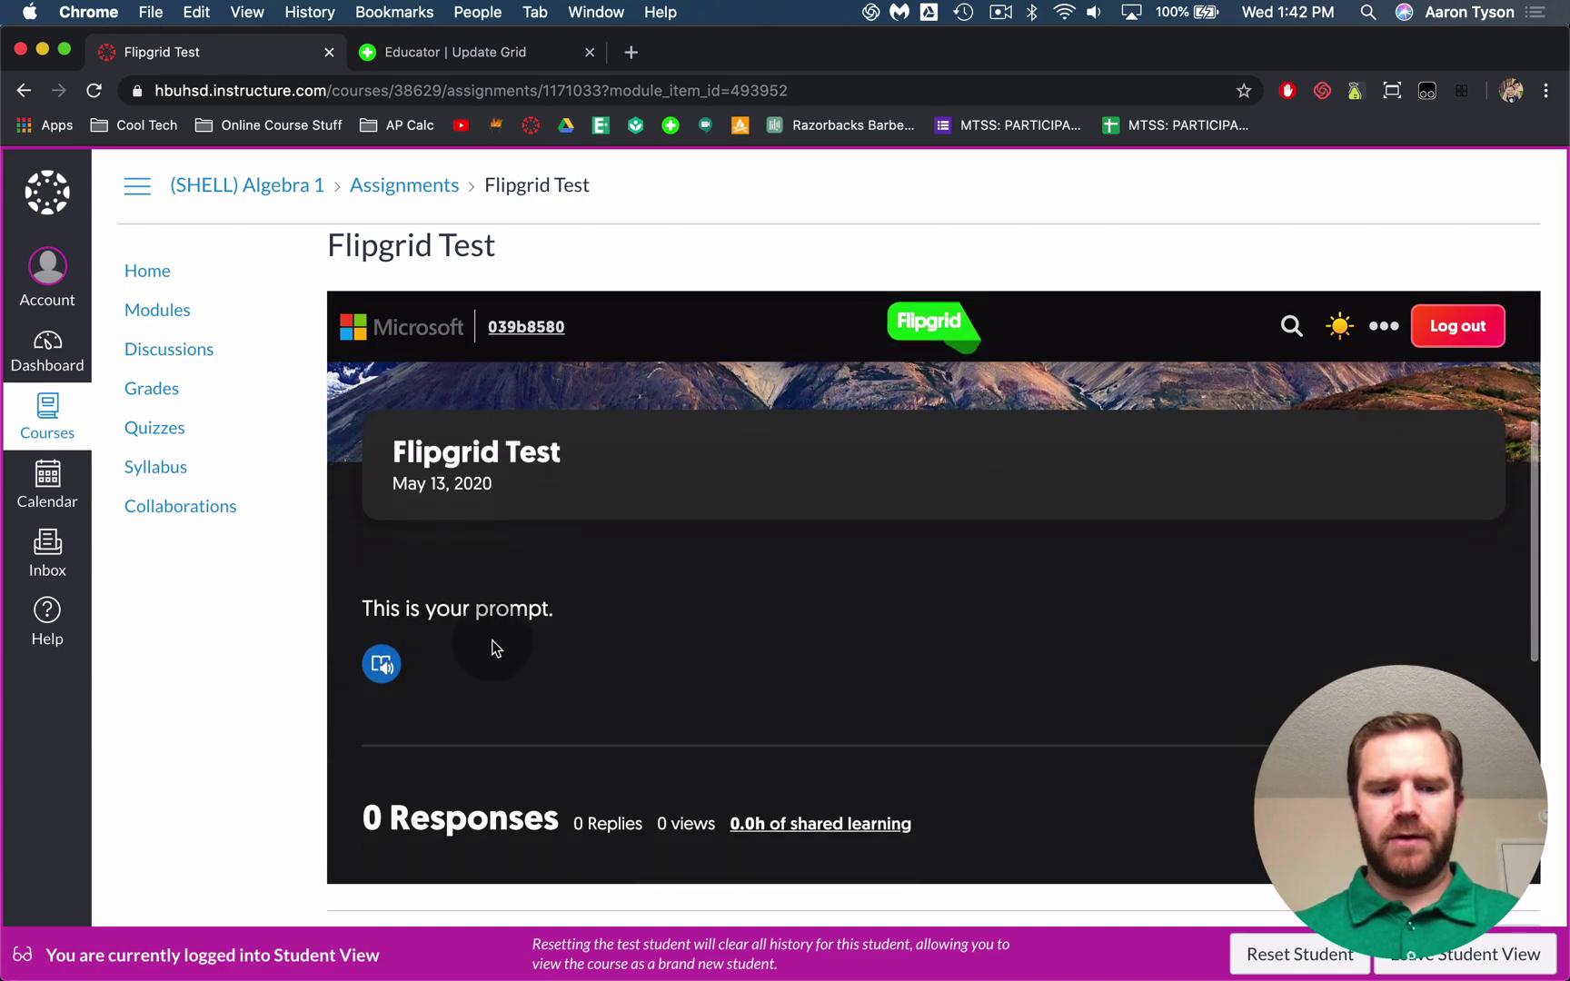
pyautogui.scroll(-5, 503, 641)
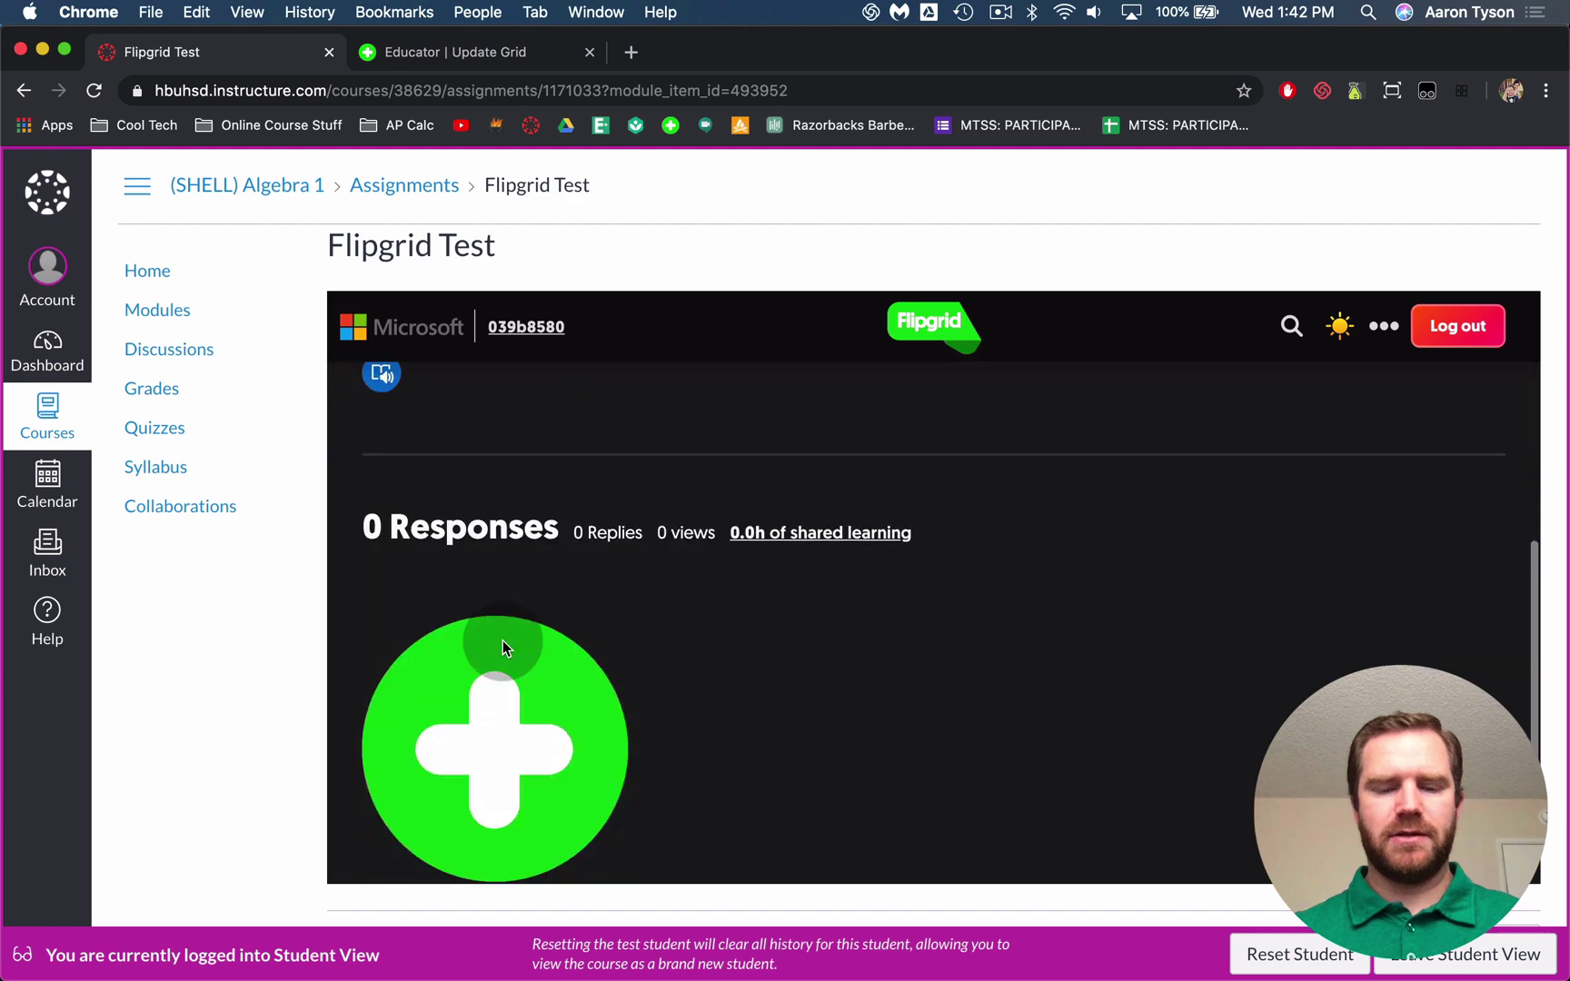
pyautogui.click(503, 643)
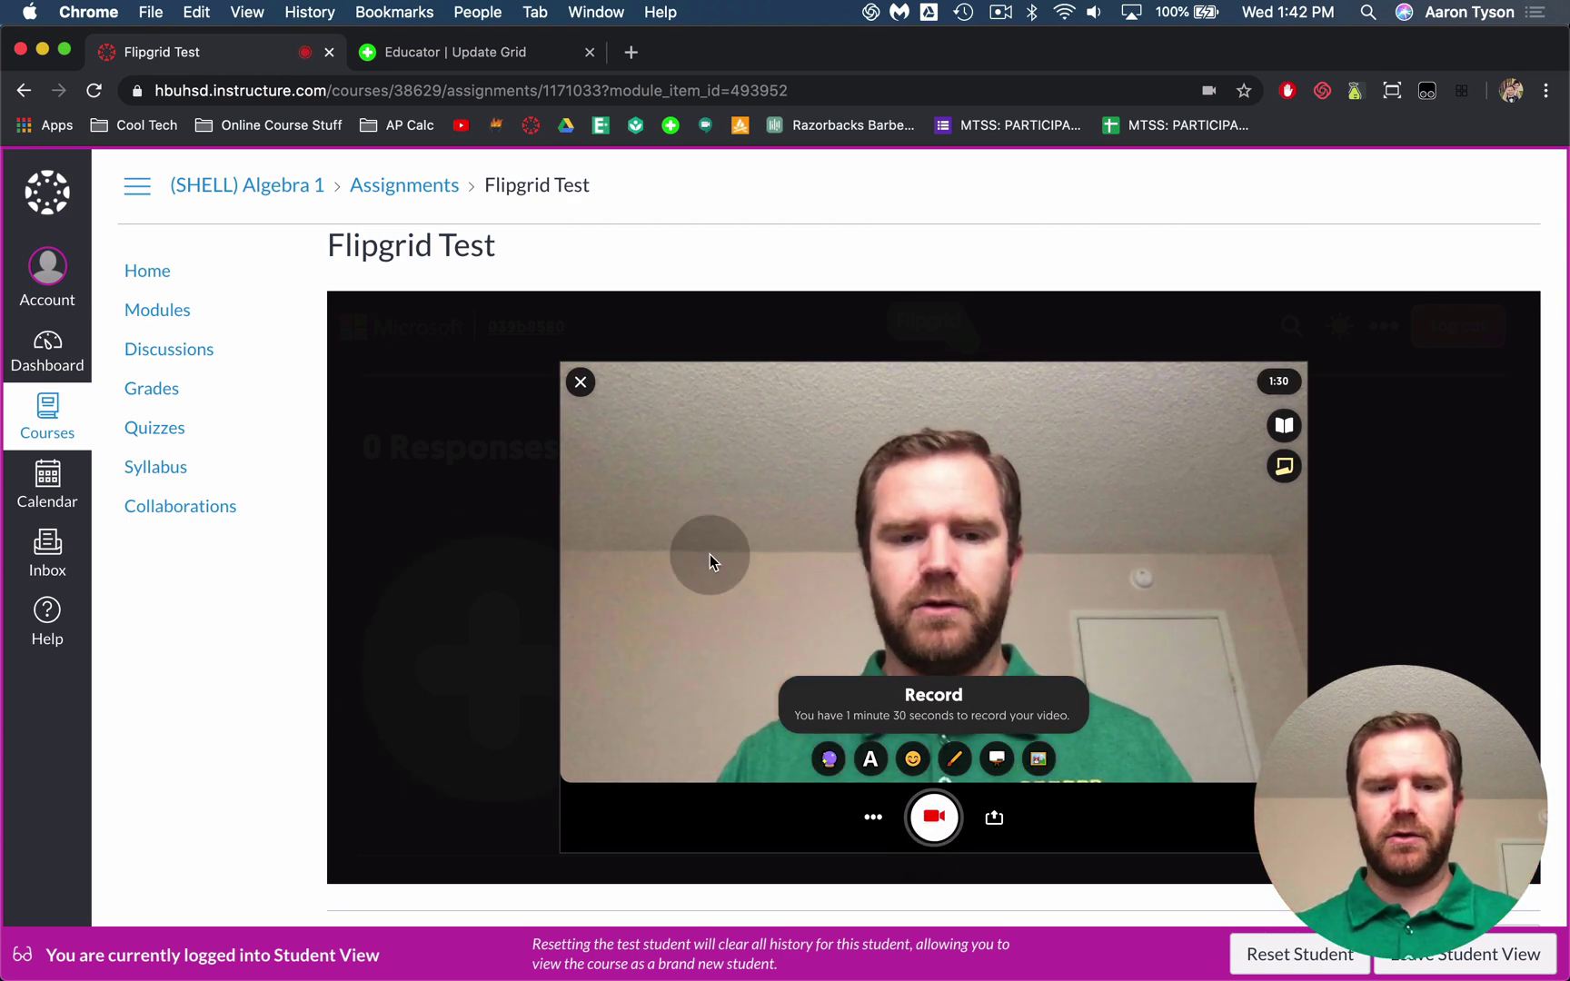
pyautogui.click(580, 381)
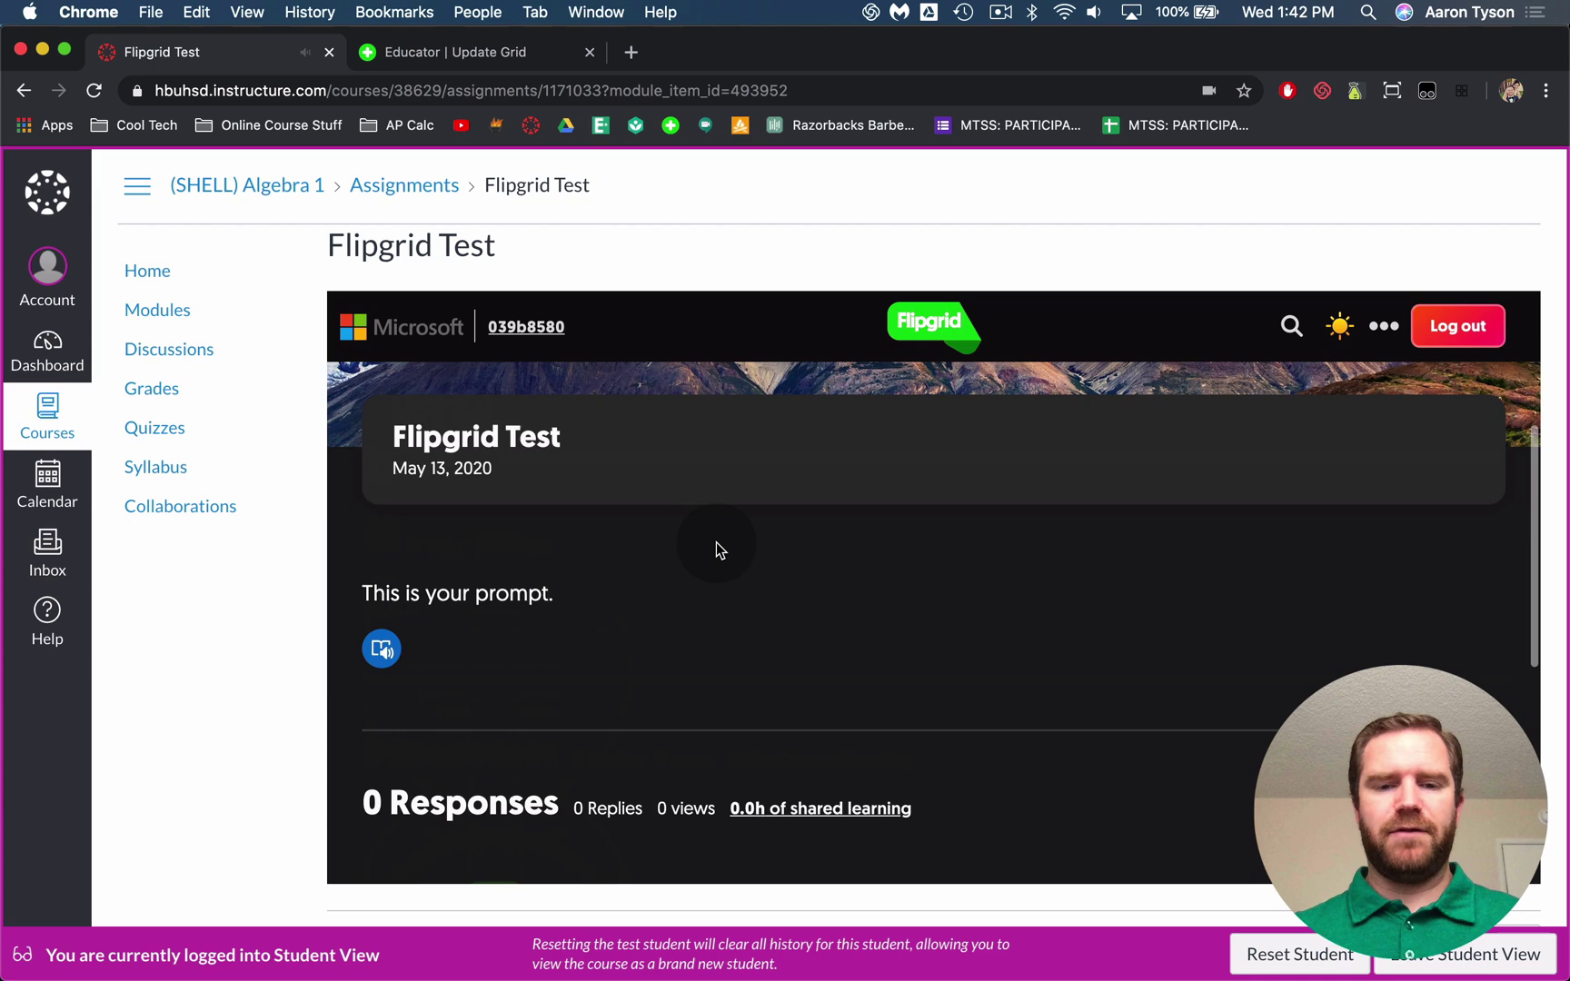
pyautogui.scroll(-5, 717, 550)
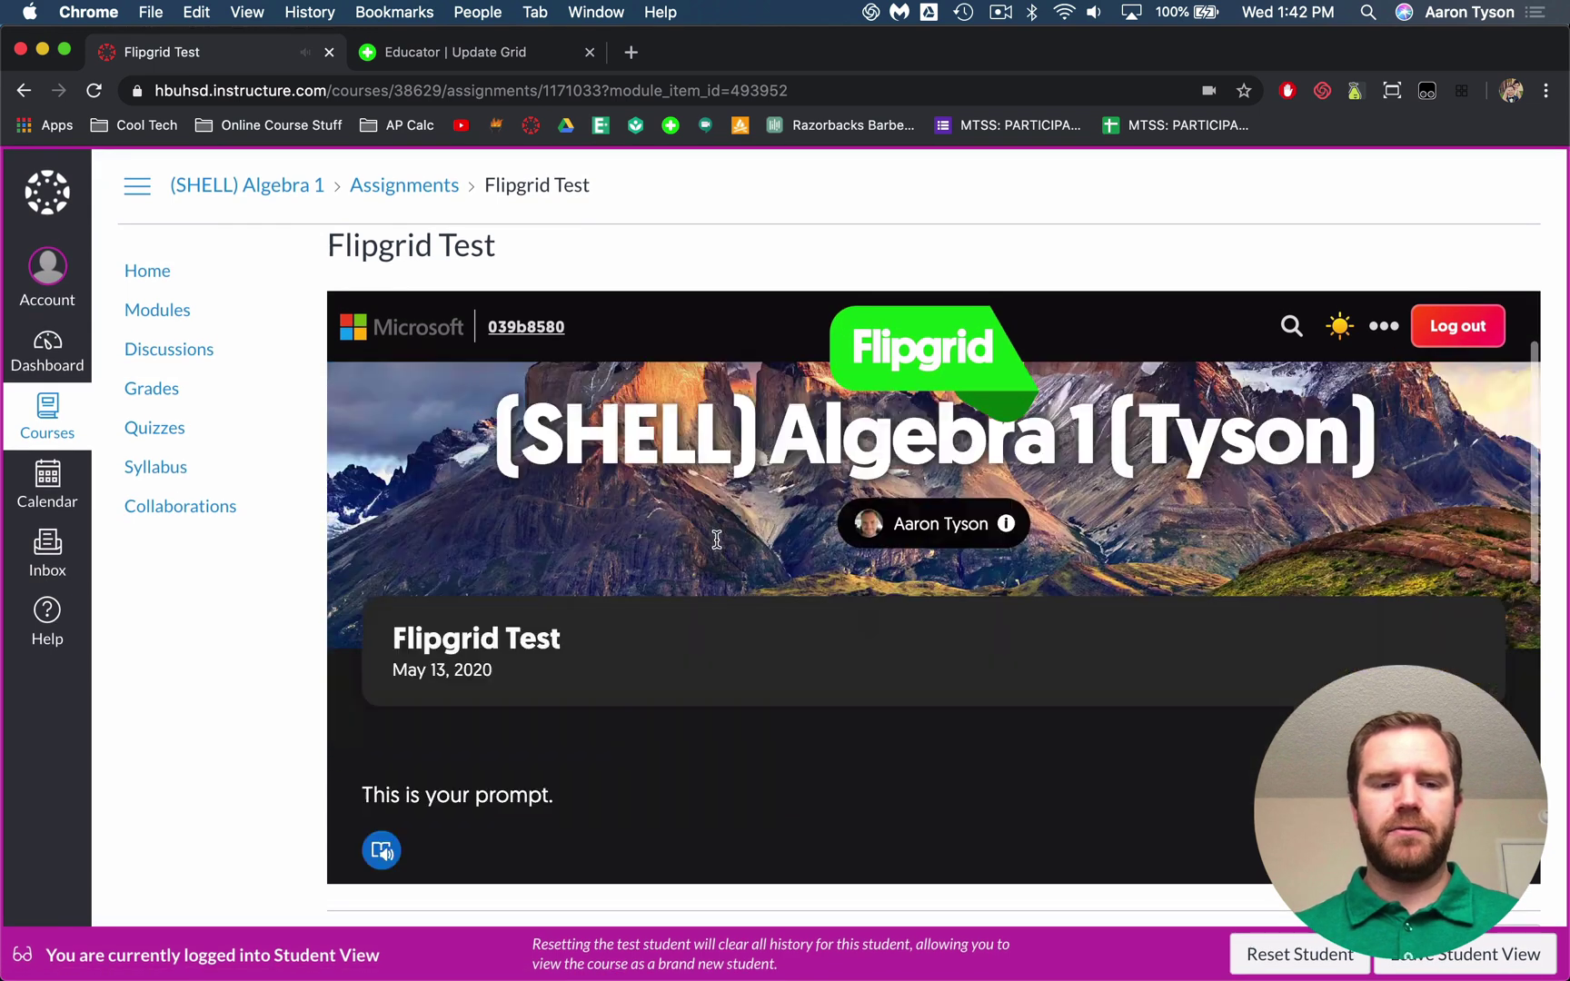
pyautogui.scroll(-2, 534, 616)
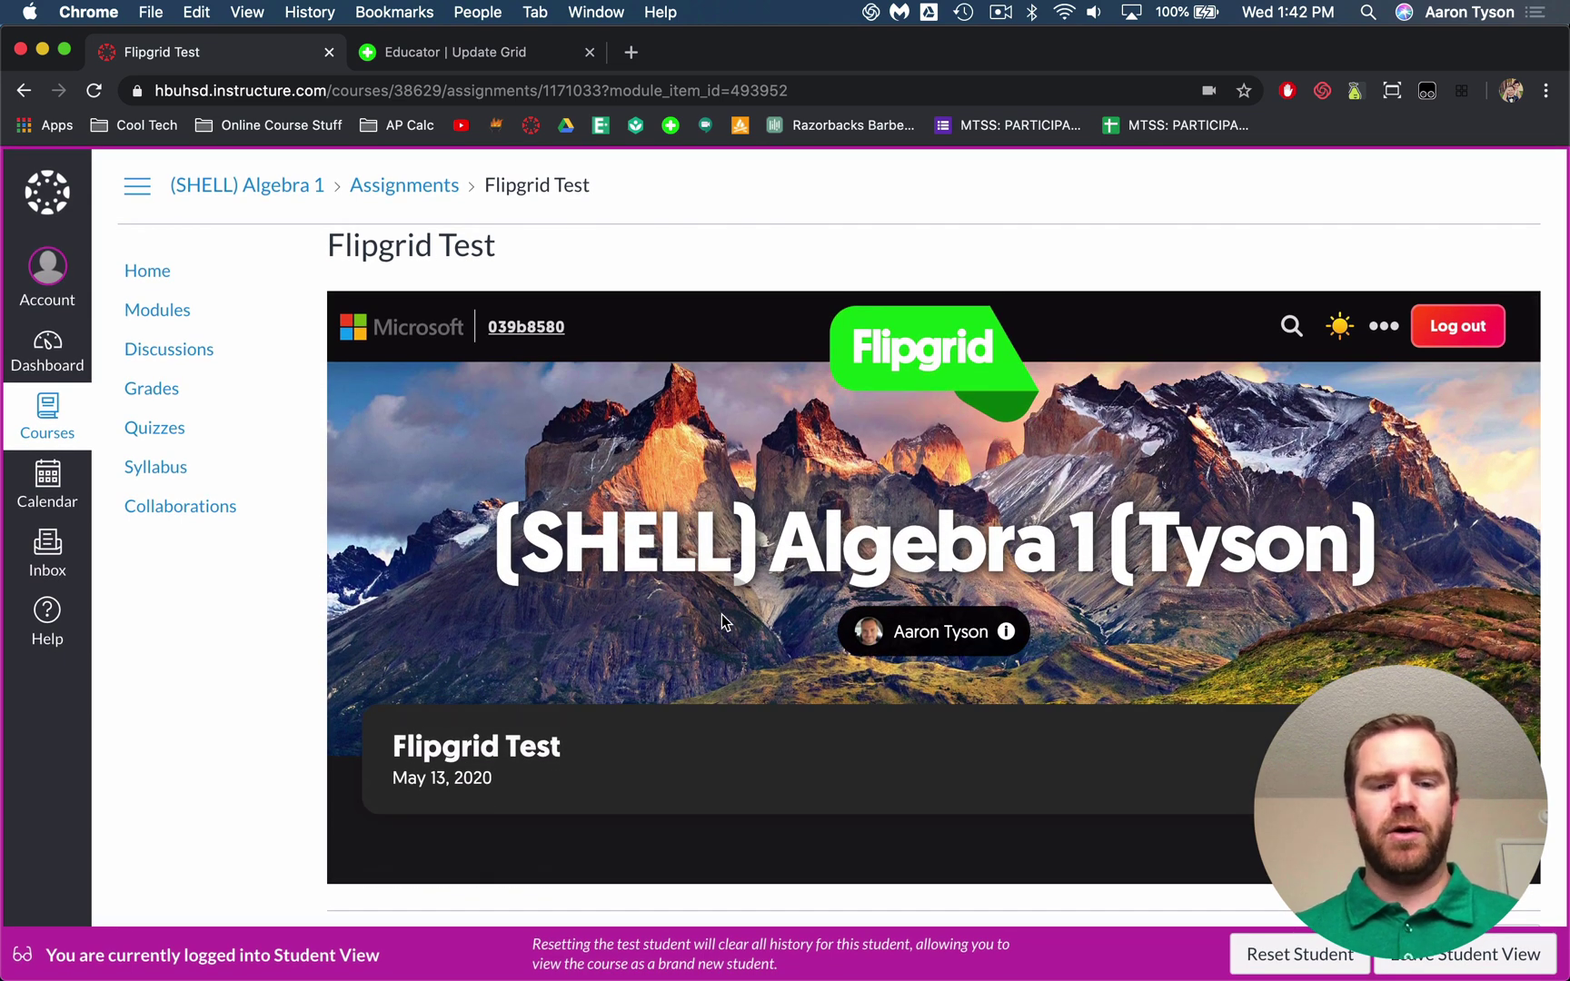
pyautogui.scroll(-4, 724, 622)
pyautogui.scroll(-4, 721, 614)
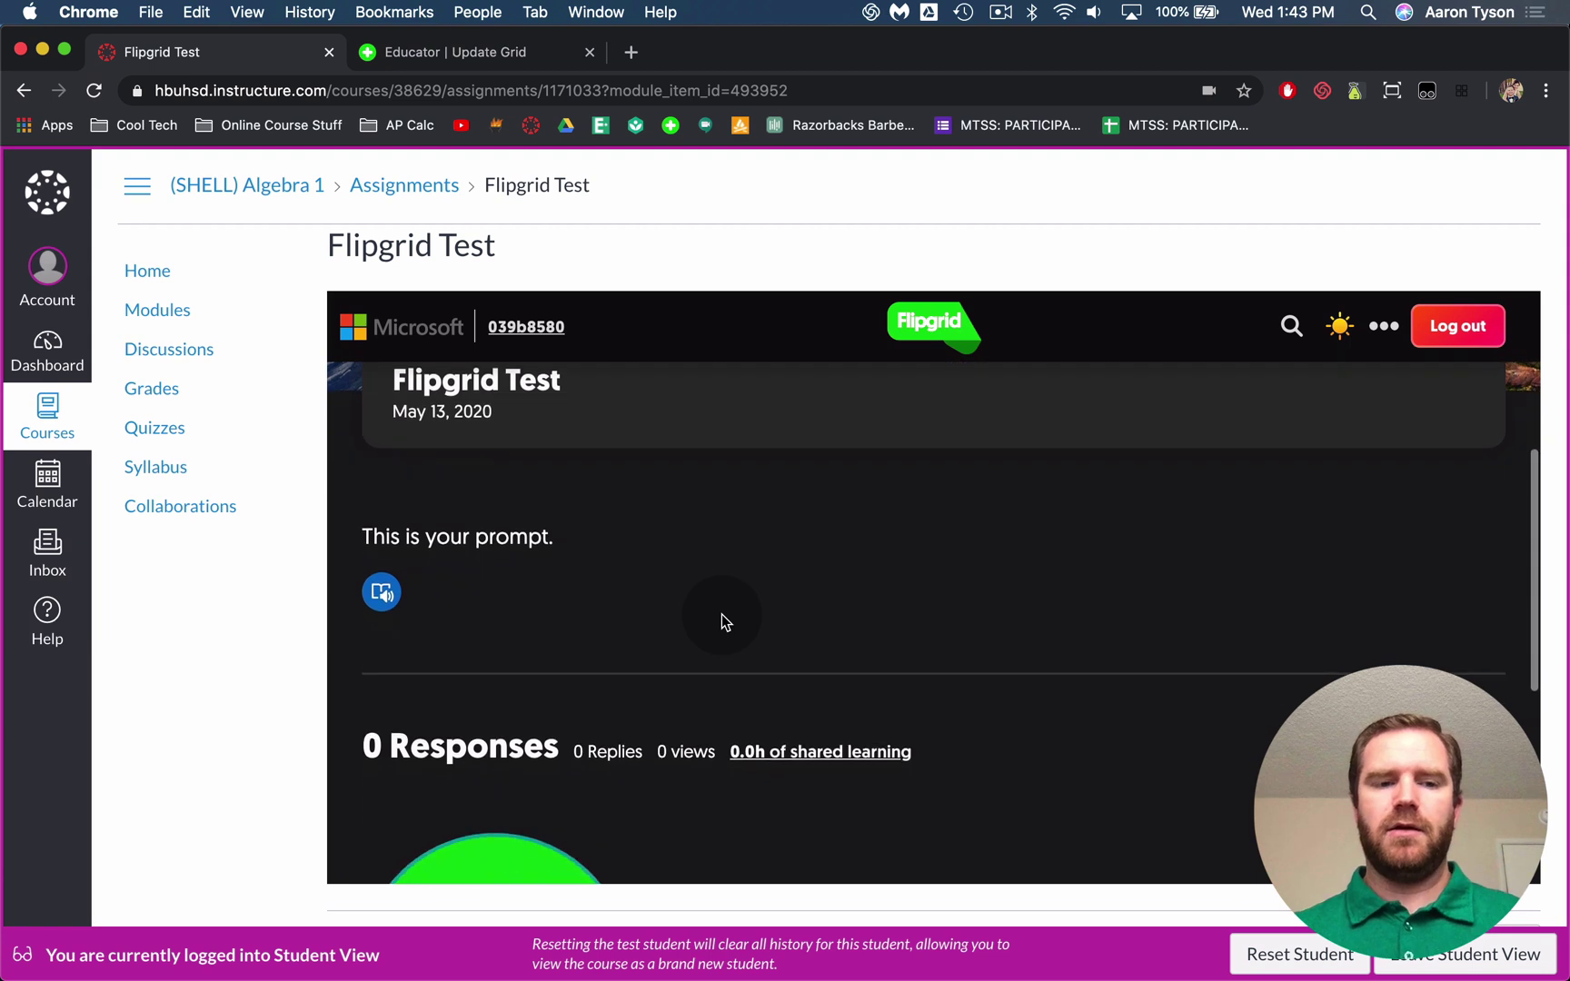
pyautogui.scroll(-1, 722, 614)
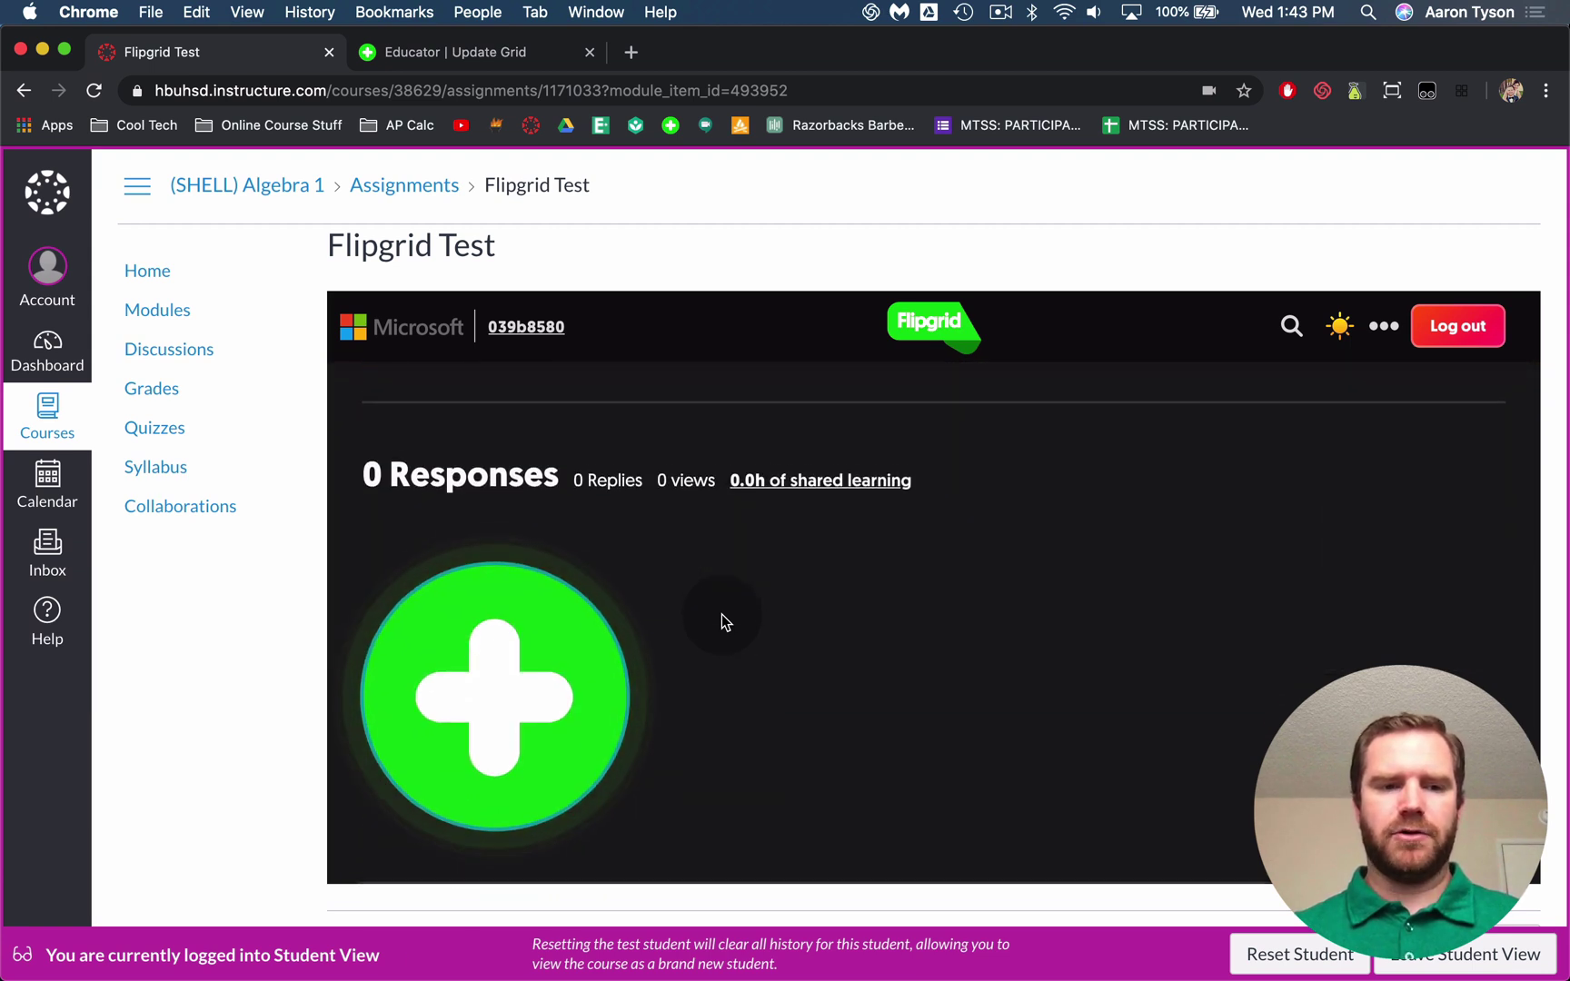